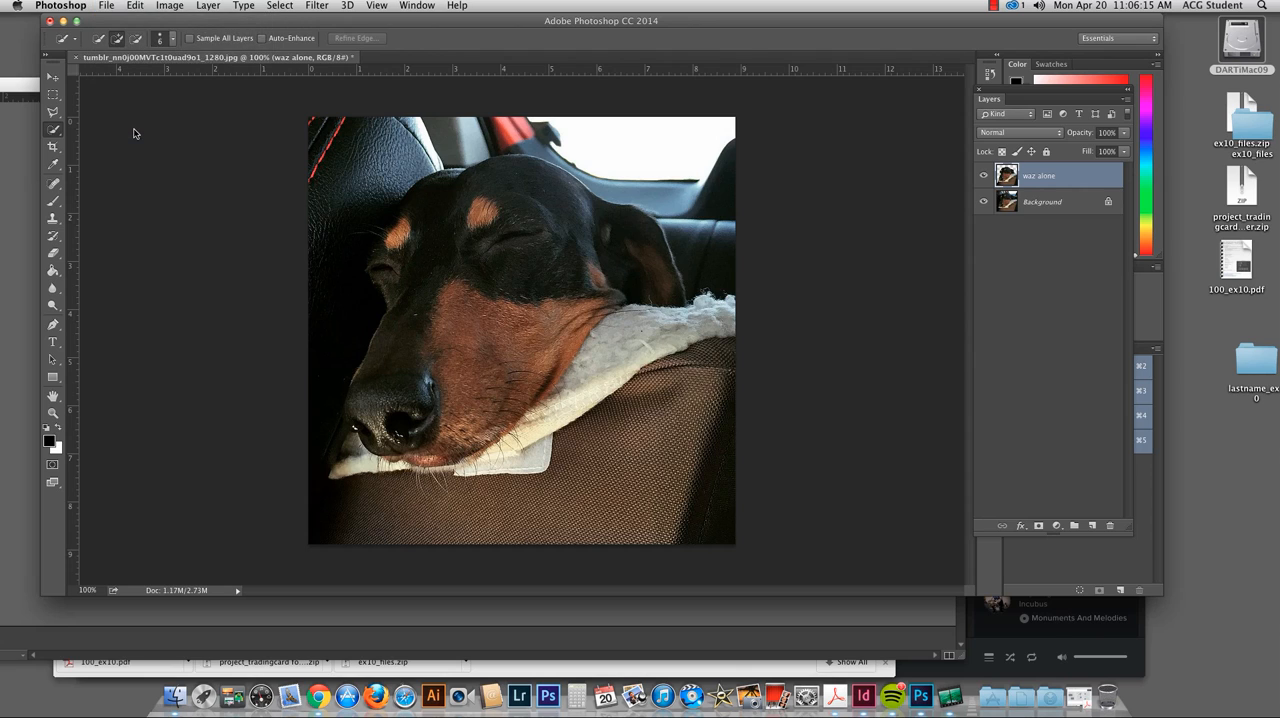
Step: Save the layered dog image as waz_in_bucket.psd in the lastname_ex10 folder, in Photoshop format with Maximize Compatibility
{"action": "type", "text": "waz"}
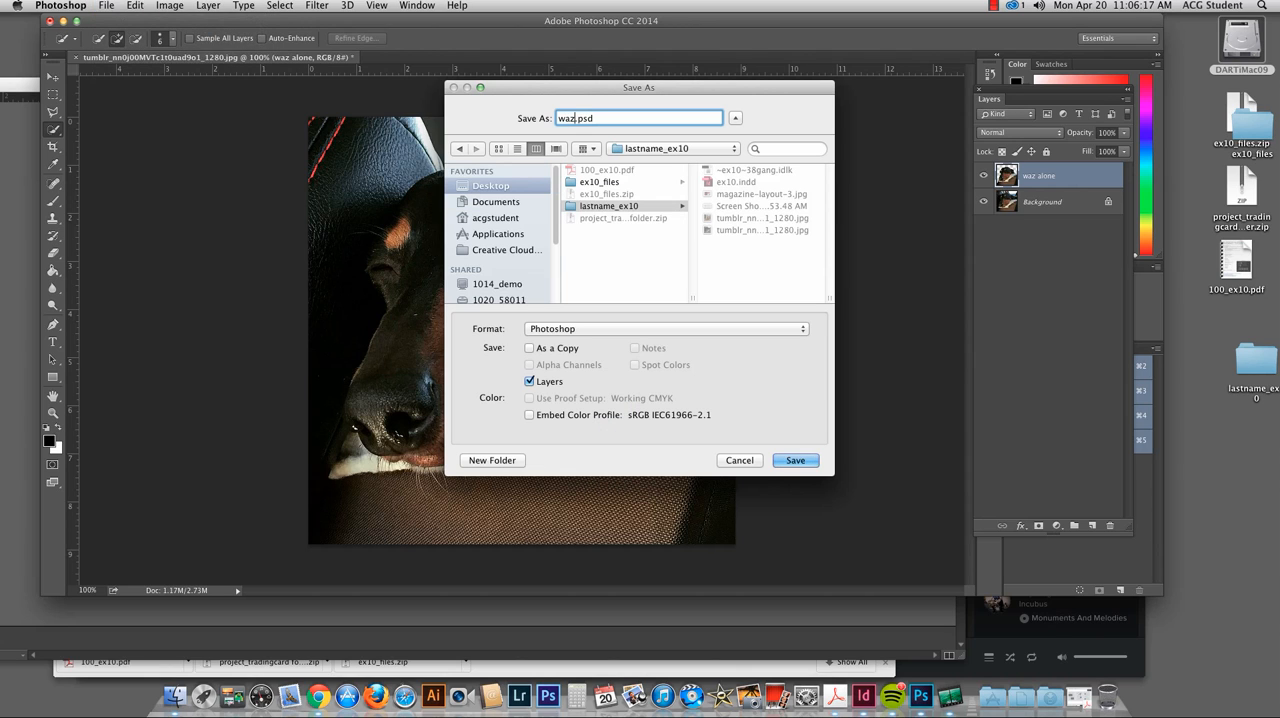
{"action": "type", "text": "_"}
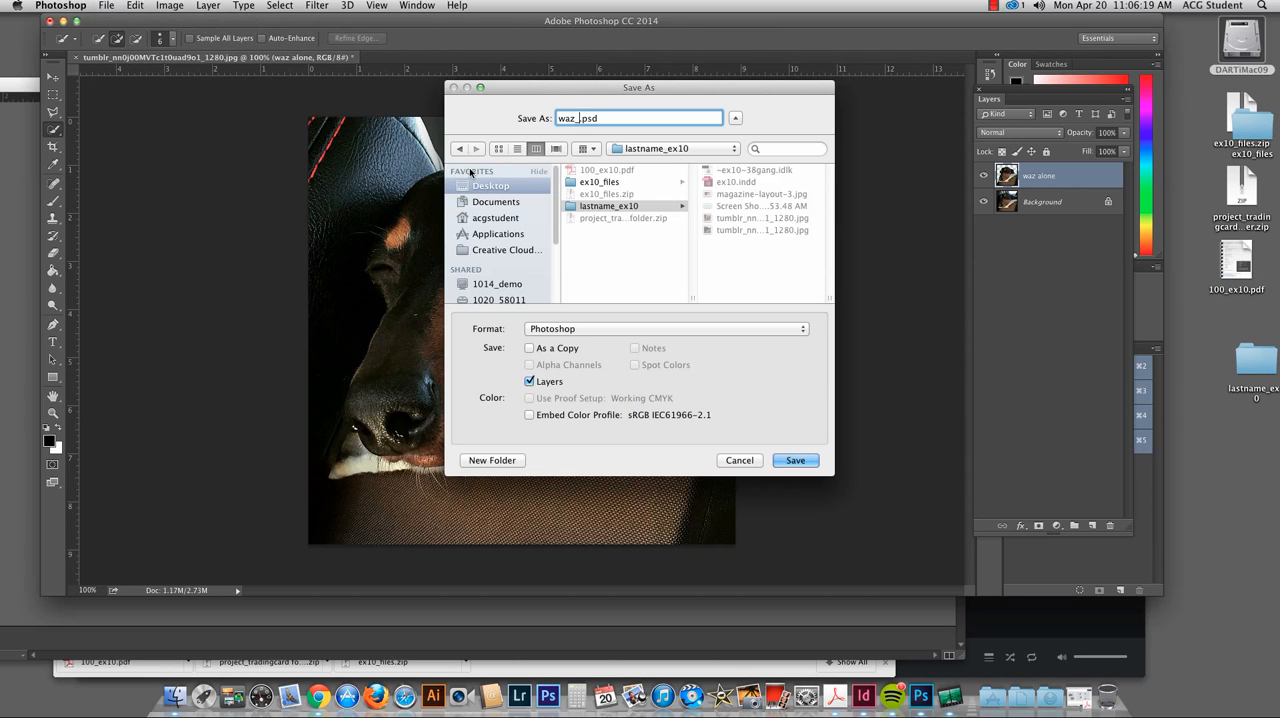
{"action": "type", "text": "in_bucket"}
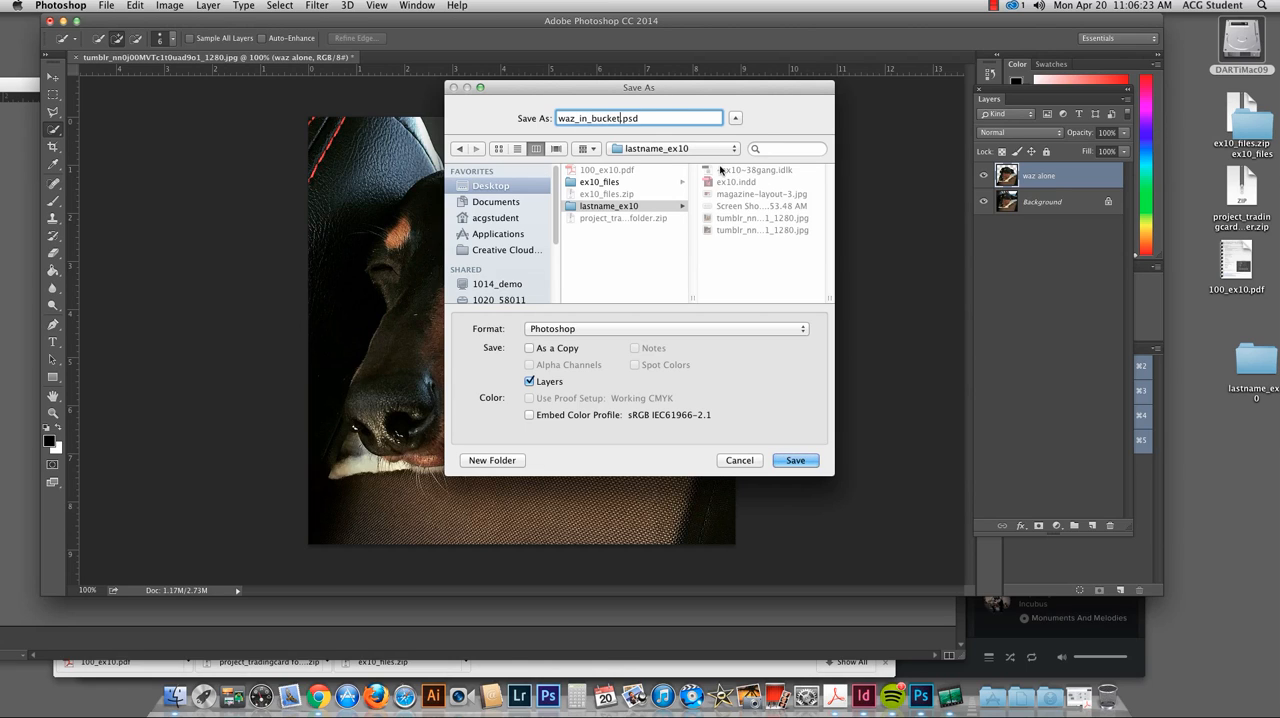
{"action": "left_click", "coordinate": [796, 460]}
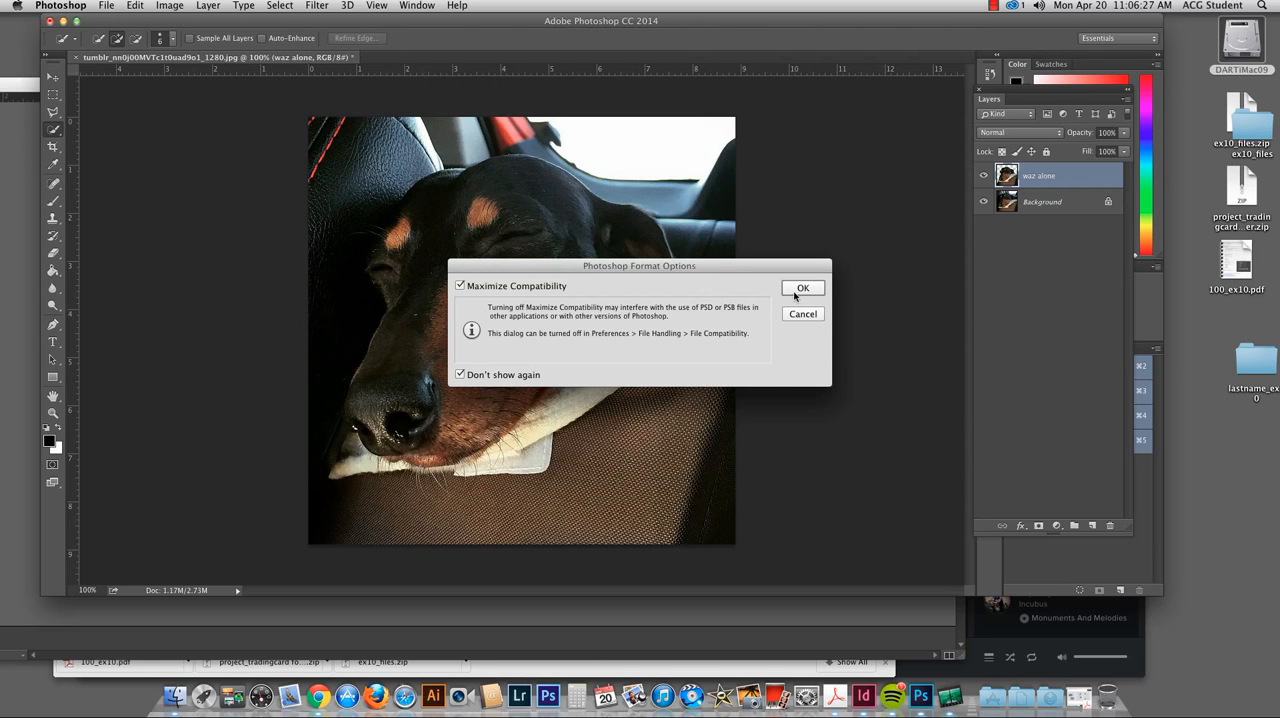
{"action": "left_click", "coordinate": [798, 292]}
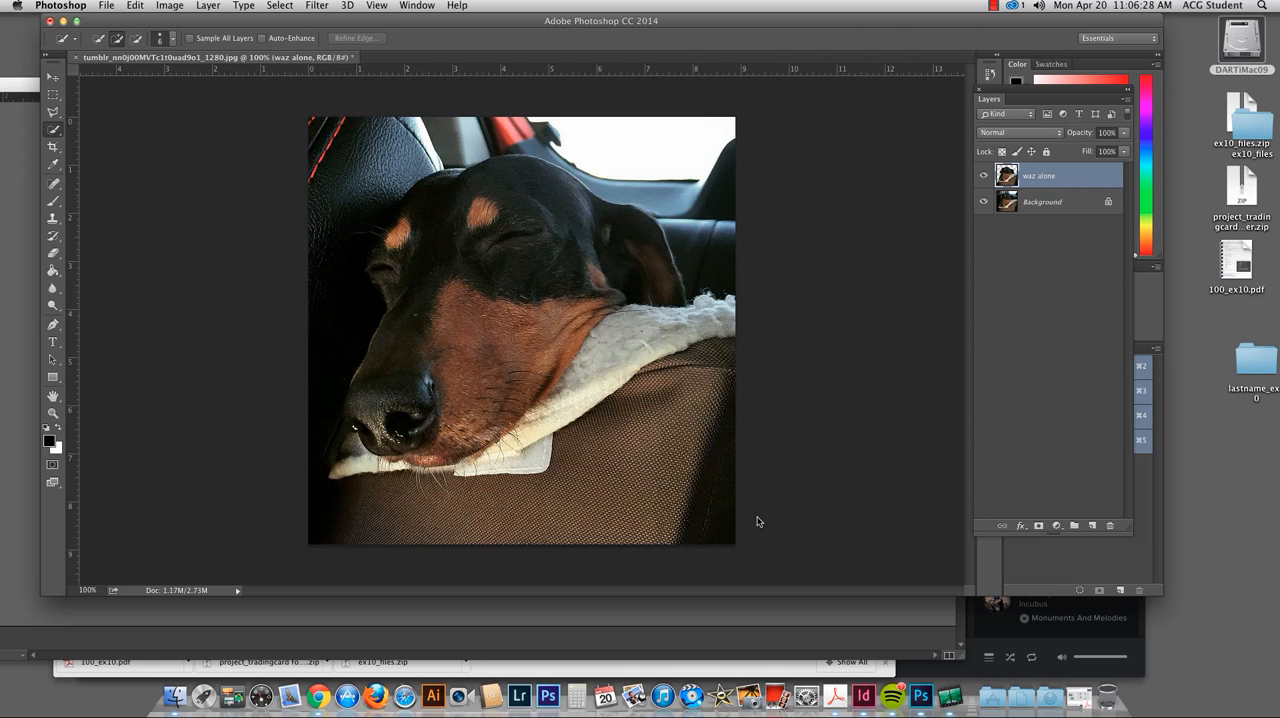
Step: Switch to InDesign and draw a rectangular image frame about 4.94 by 3.26 in across the page's two right columns, at the bottom margin
{"action": "left_click", "coordinate": [863, 695]}
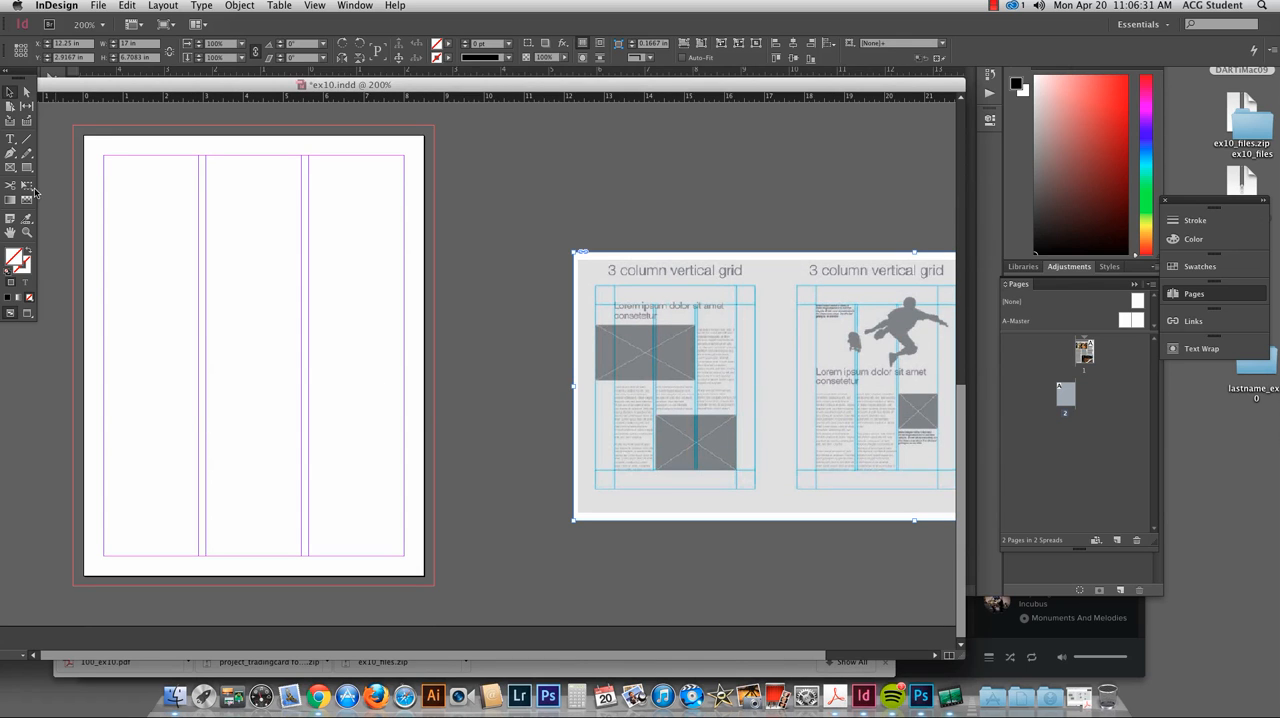
{"action": "scroll", "coordinate": [198, 312], "scroll_direction": "up", "scroll_amount": 1}
{"action": "scroll", "coordinate": [552, 288], "scroll_direction": "down", "scroll_amount": 1}
{"action": "left_click_drag", "start_coordinate": [640, 300], "coordinate": [526, 197]}
{"action": "double_click", "coordinate": [289, 82]}
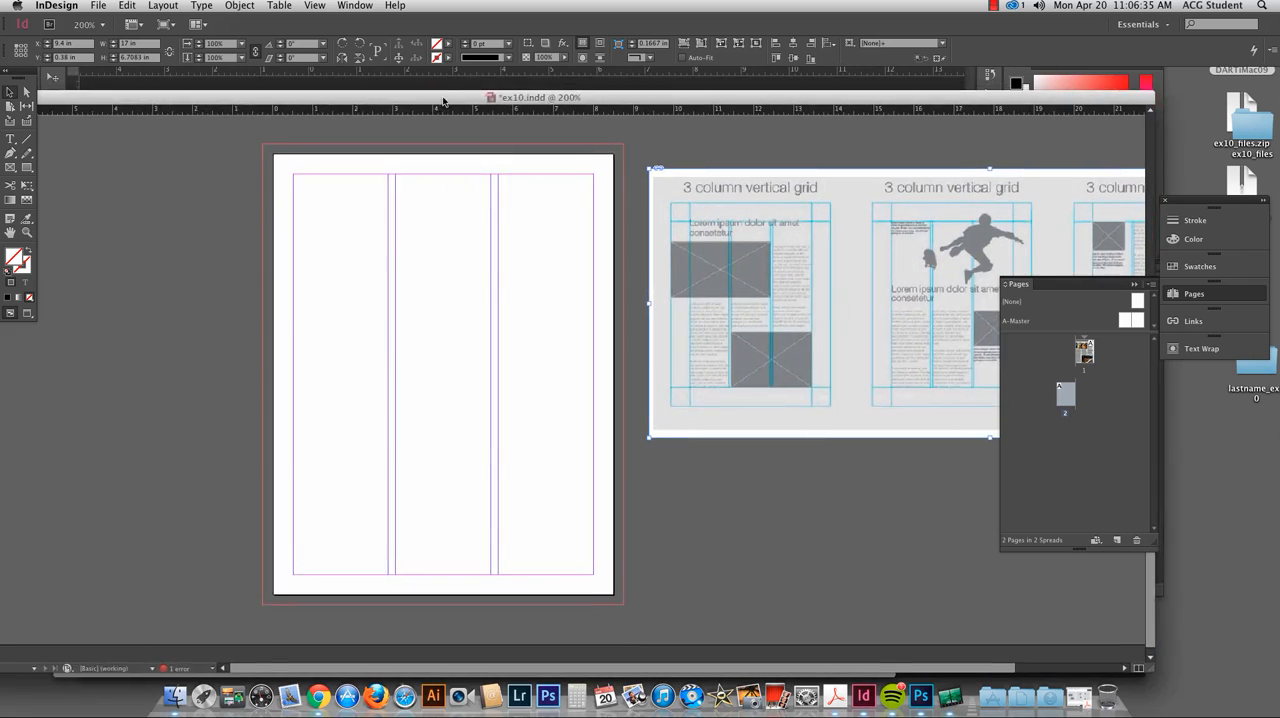
{"action": "left_click", "coordinate": [11, 167]}
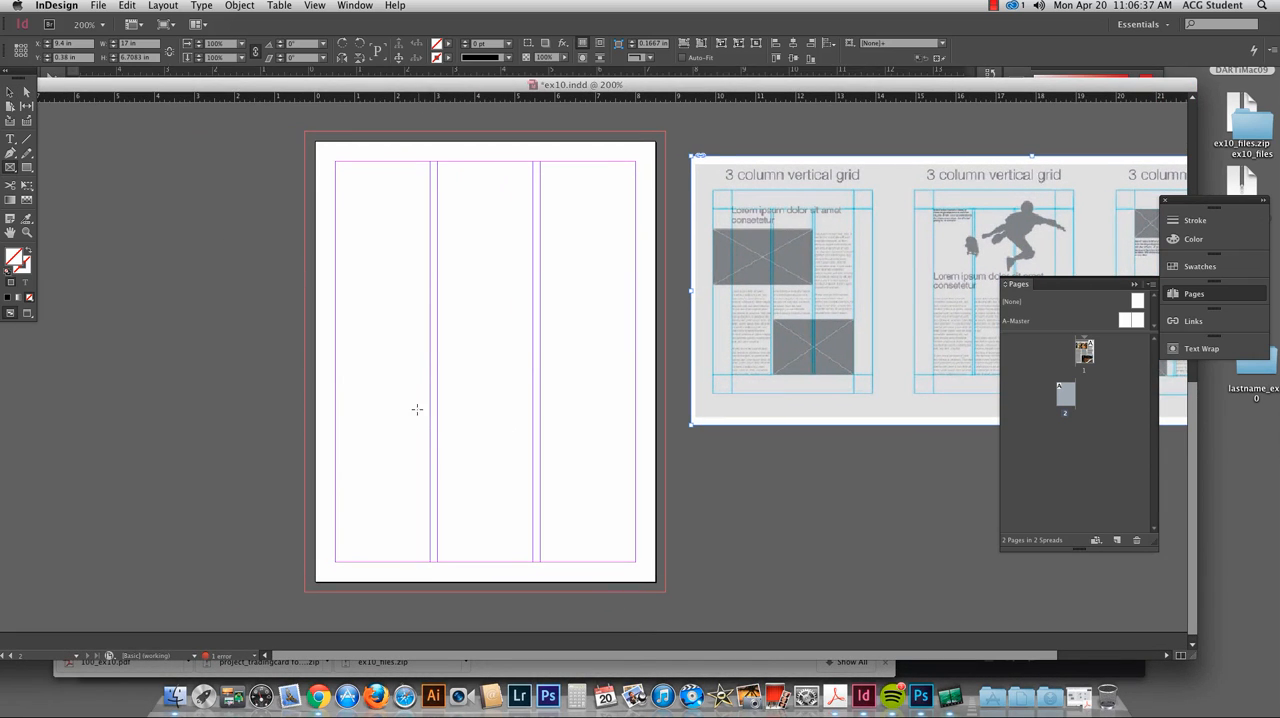
{"action": "left_click_drag", "start_coordinate": [438, 433], "coordinate": [636, 562]}
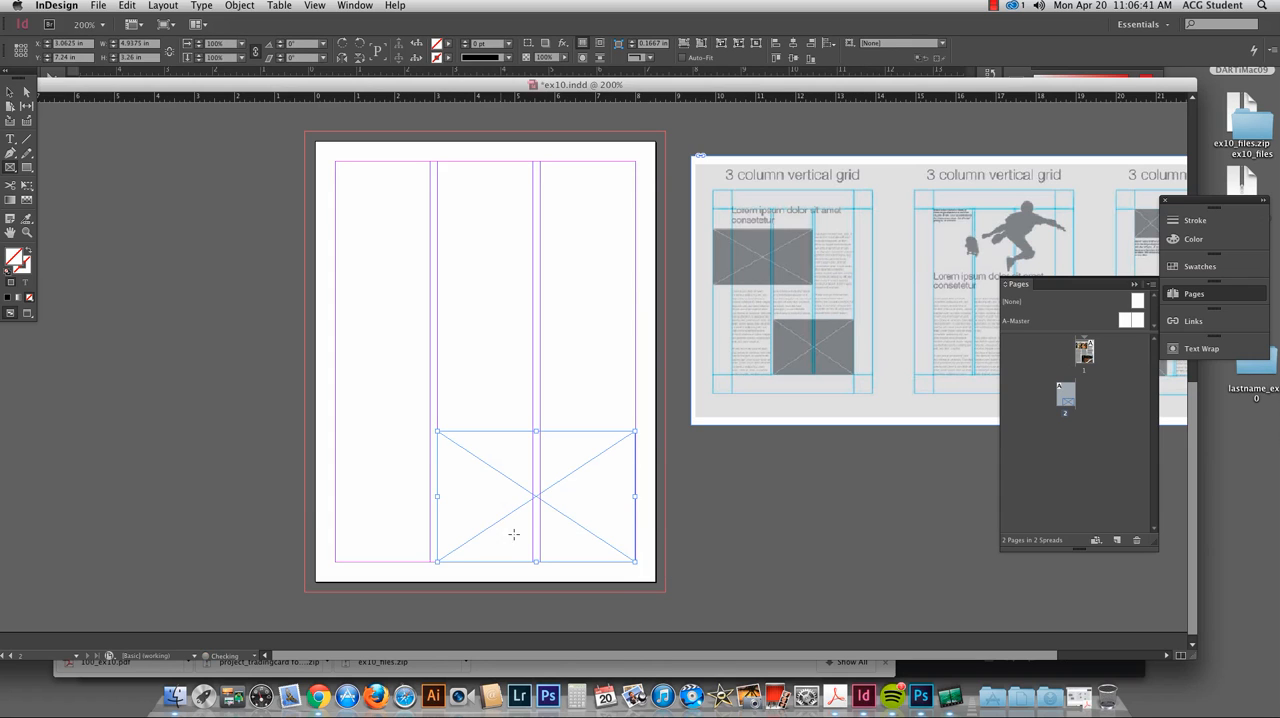
Step: Place waz_in_bucket.psd into the selected frame with Show Import Options enabled
{"action": "key", "text": "super+d"}
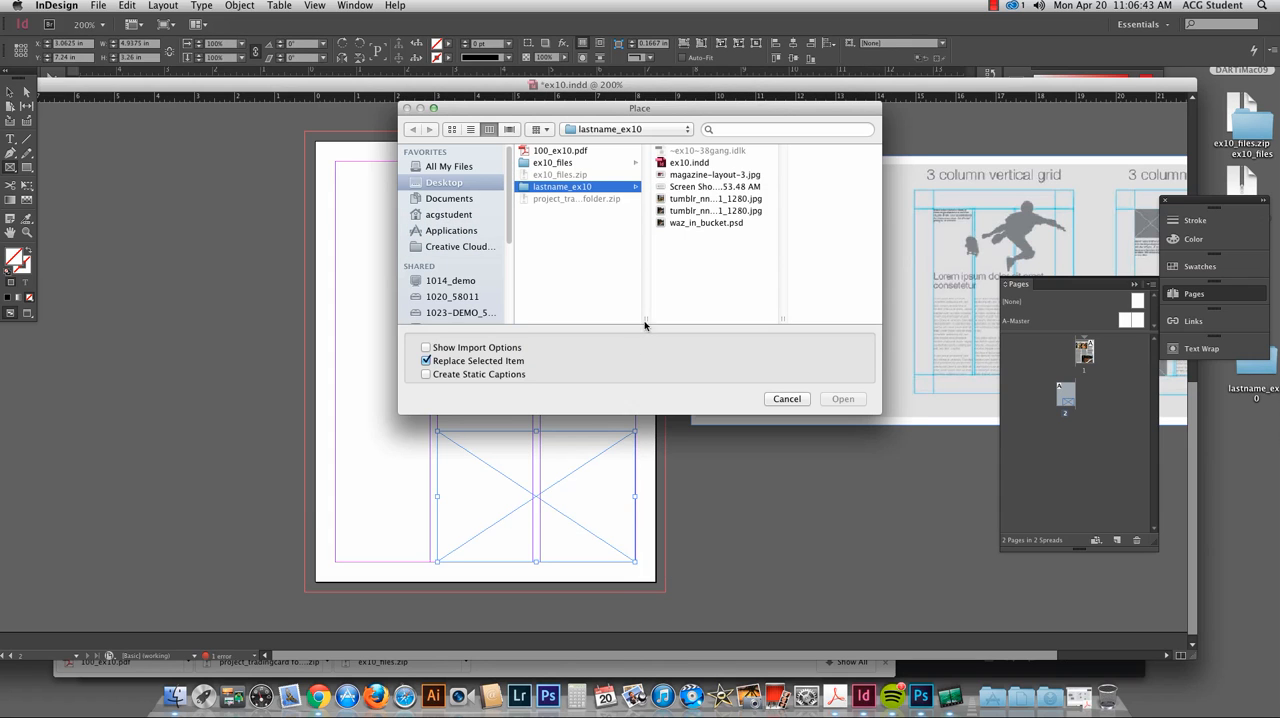
{"action": "left_click", "coordinate": [691, 224]}
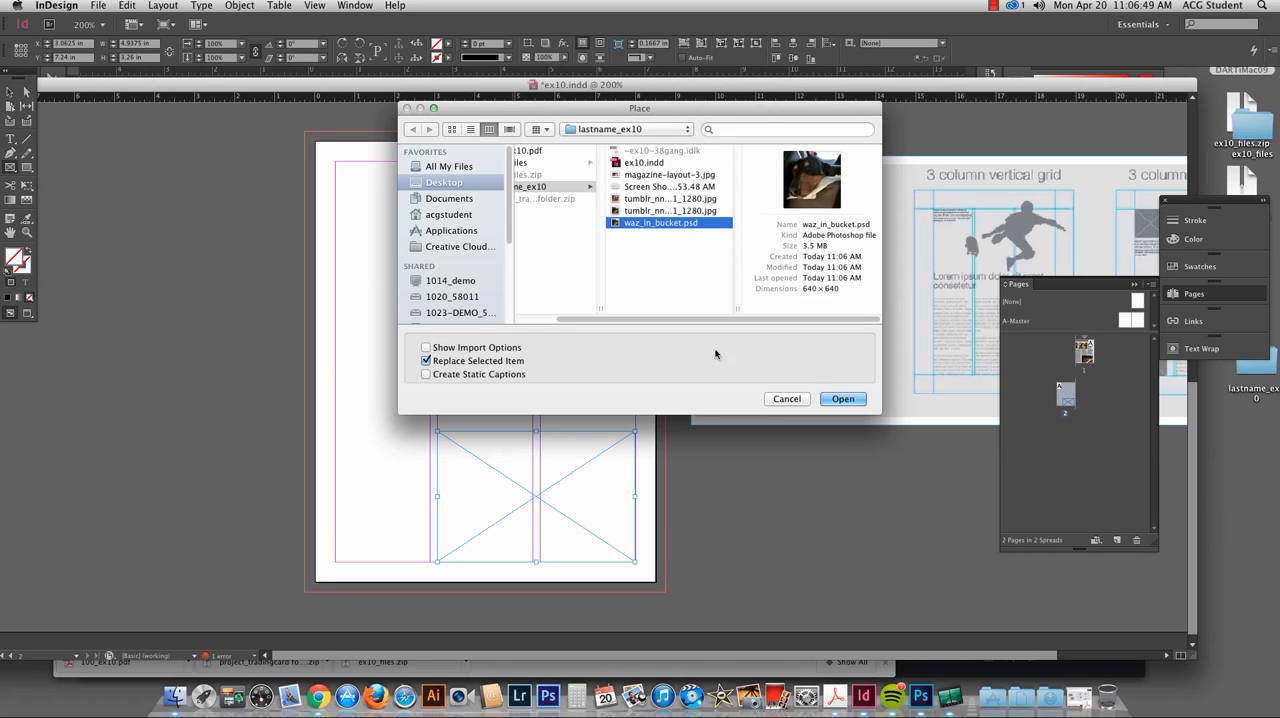
{"action": "left_click", "coordinate": [468, 348]}
{"action": "left_click", "coordinate": [855, 398]}
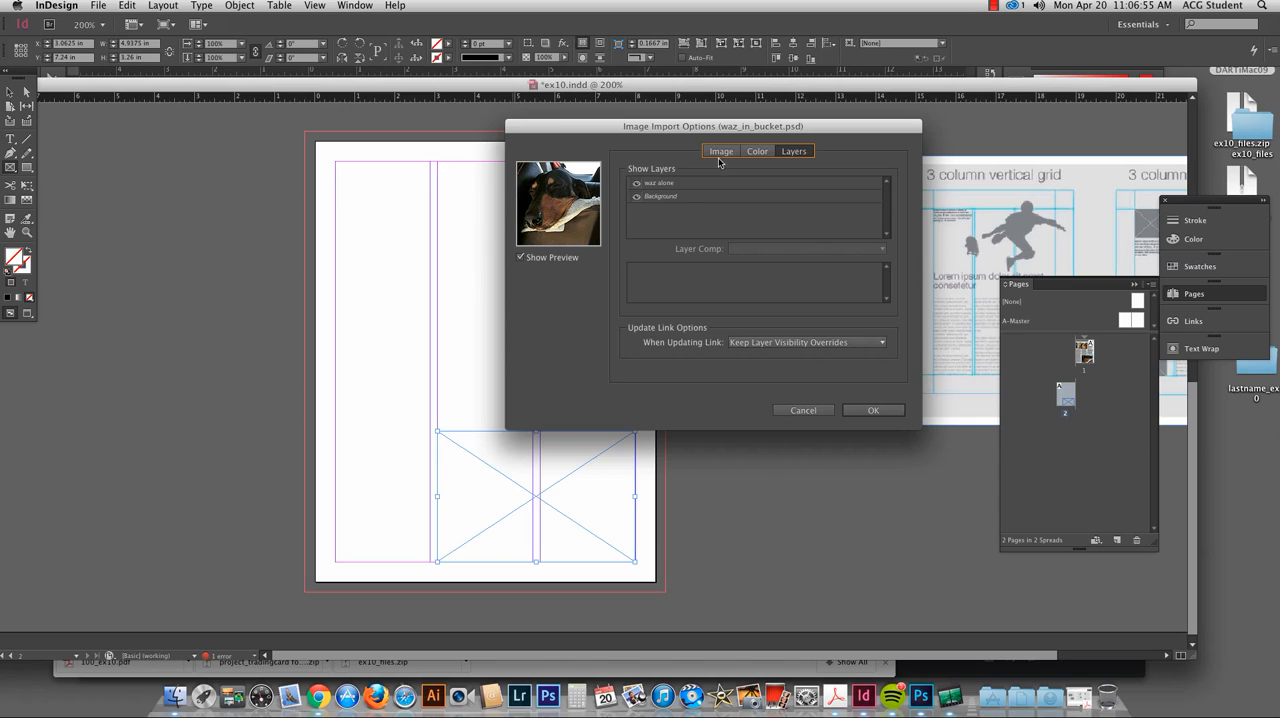
Step: Hide the Background layer in the image import options, leaving only the waz alone layer shown, and import the image
{"action": "left_click", "coordinate": [720, 152]}
{"action": "left_click", "coordinate": [757, 152]}
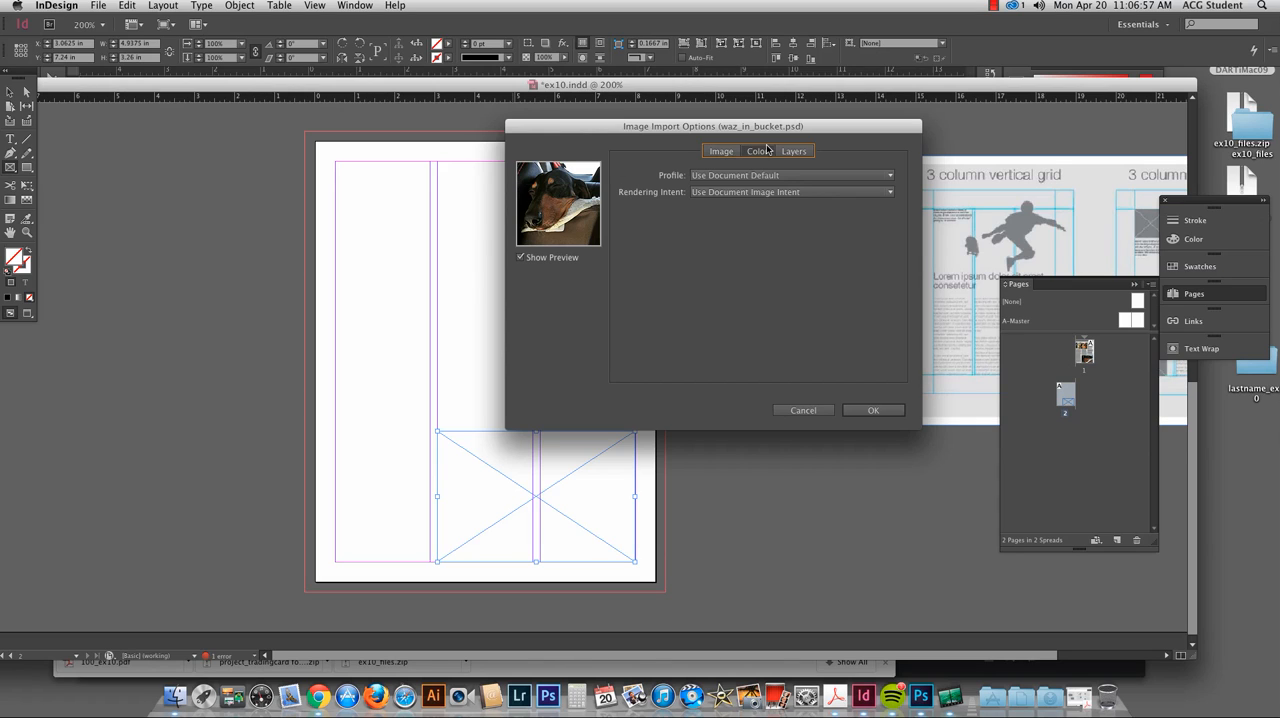
{"action": "left_click", "coordinate": [795, 152]}
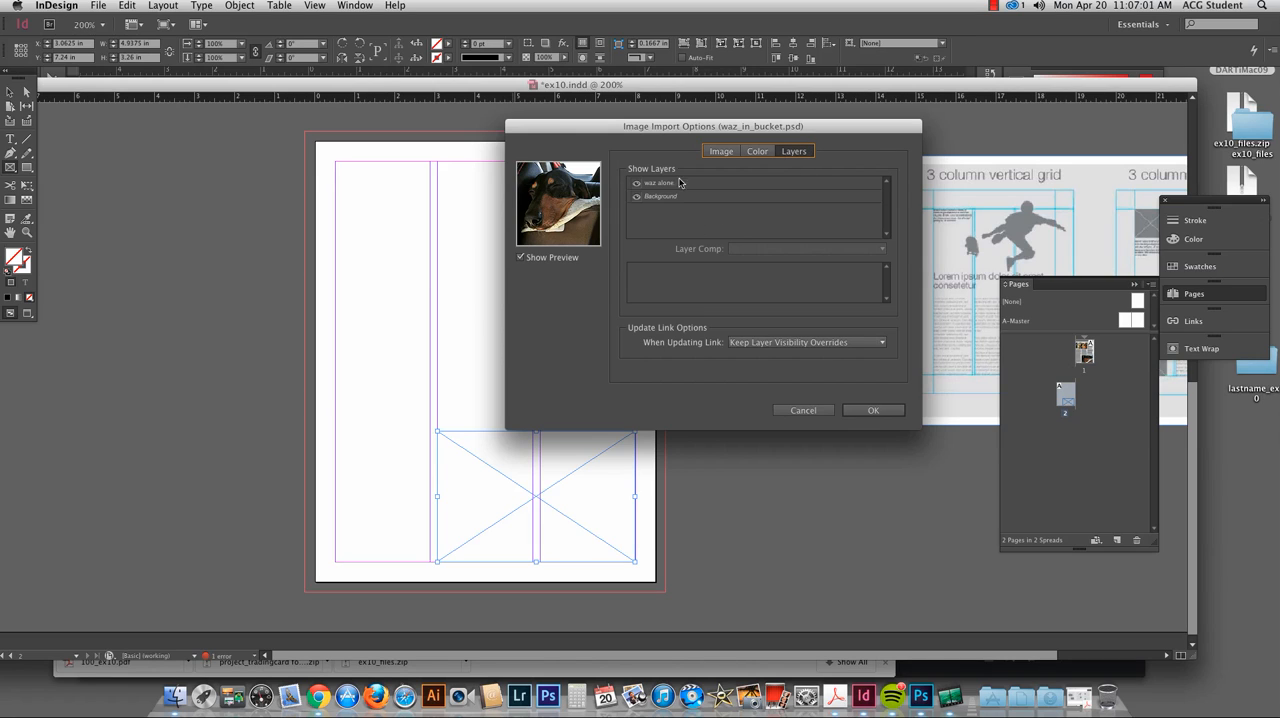
{"action": "left_click", "coordinate": [637, 197]}
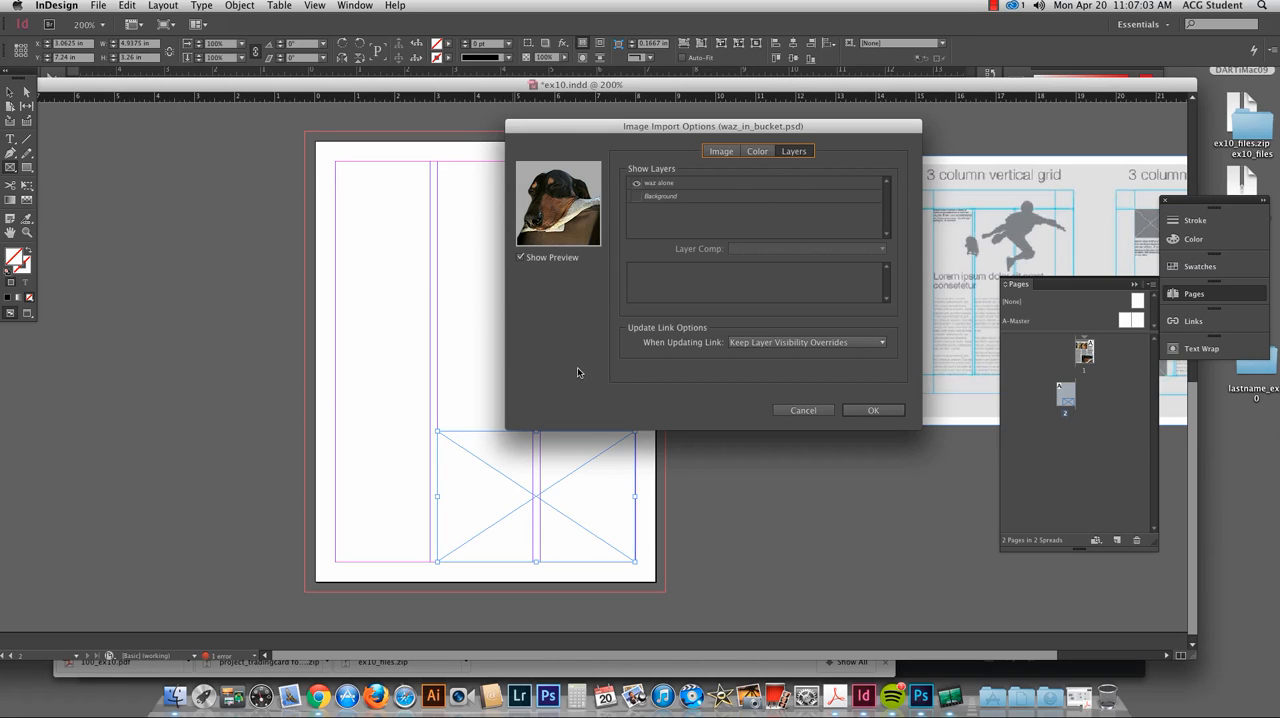
{"action": "left_click", "coordinate": [873, 410]}
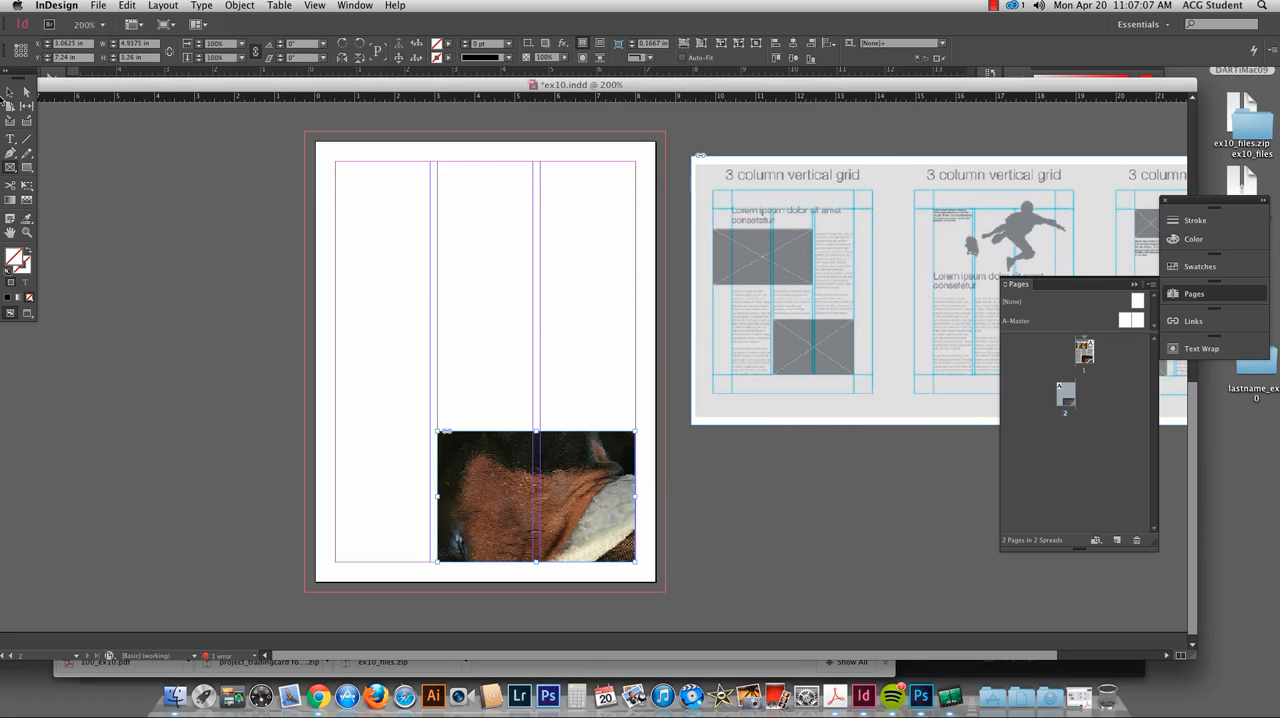
Step: Fit the dog image to fill its frame proportionally and extend the frame's top edge upward to a height of about 3.875 in
{"action": "left_click", "coordinate": [10, 93]}
{"action": "left_click", "coordinate": [537, 498]}
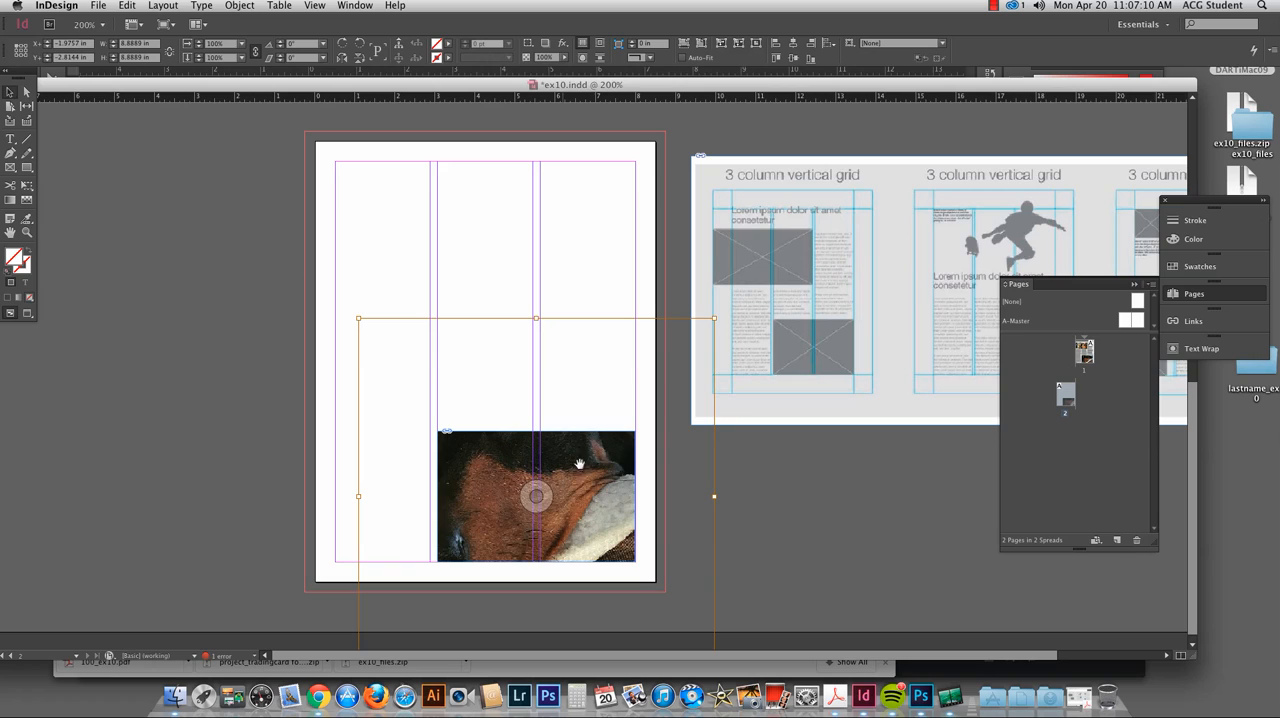
{"action": "left_click", "coordinate": [700, 43]}
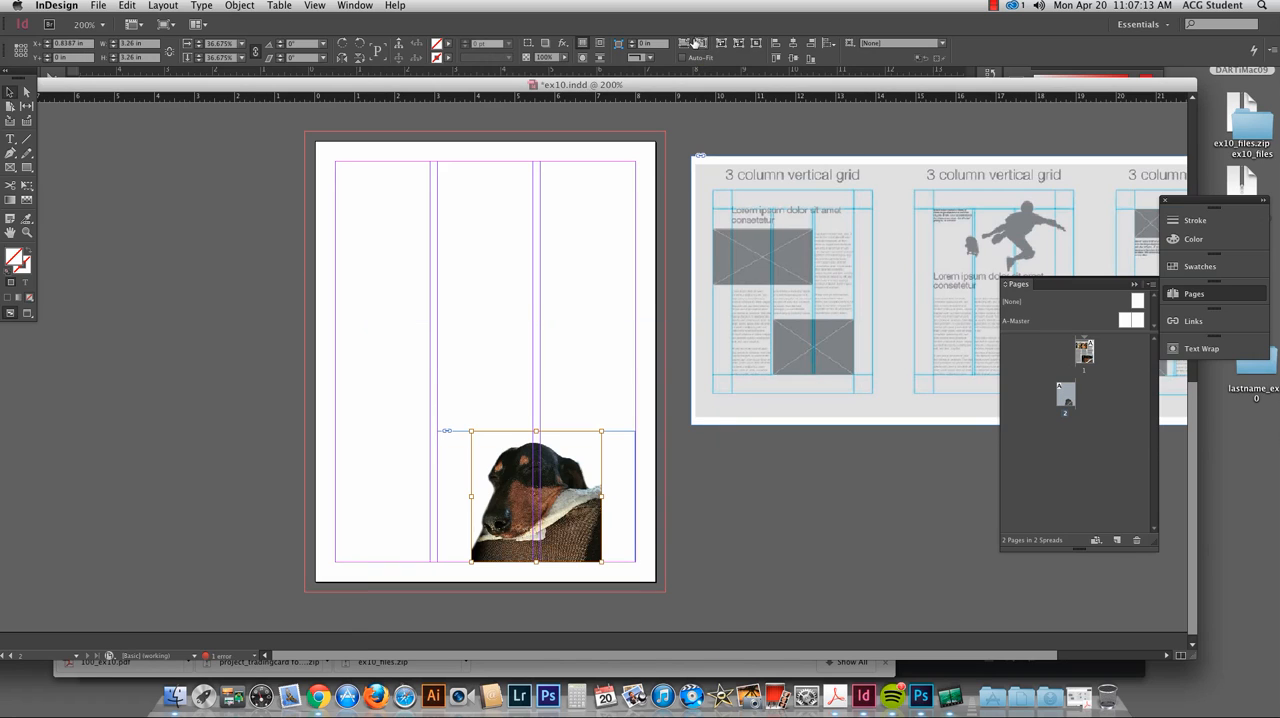
{"action": "left_click", "coordinate": [682, 43]}
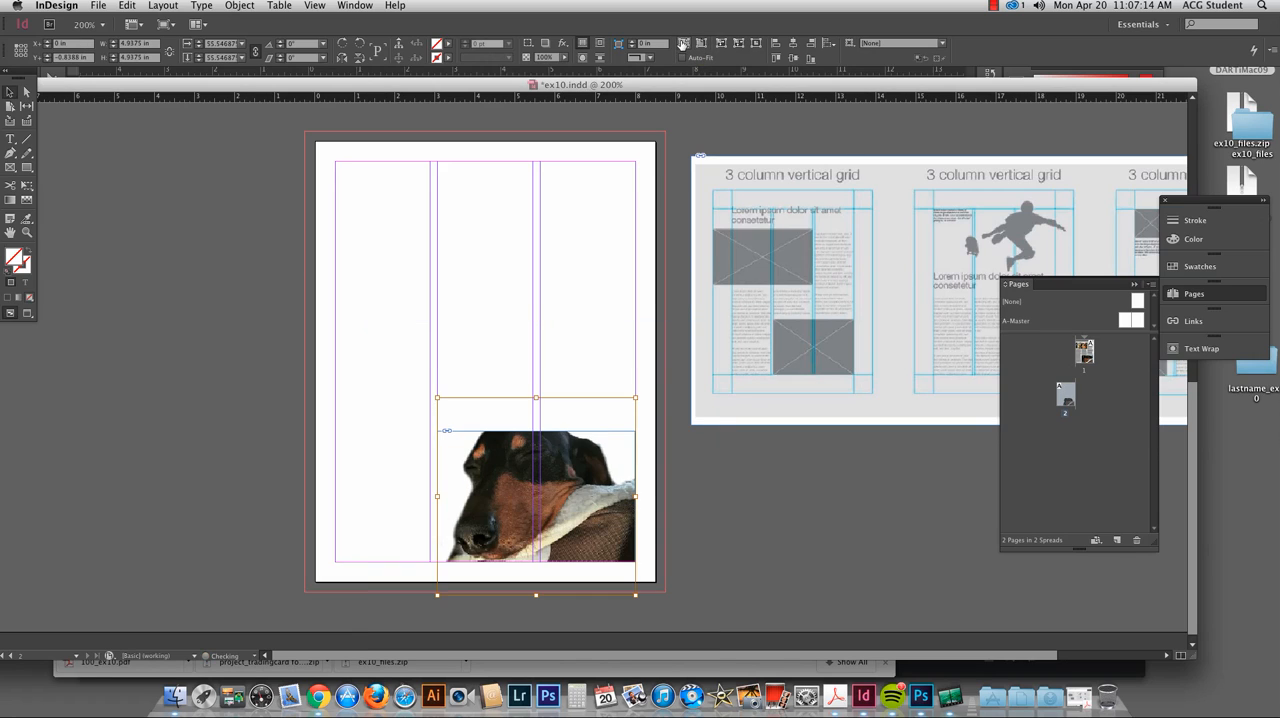
{"action": "left_click", "coordinate": [668, 443]}
{"action": "left_click_drag", "start_coordinate": [540, 432], "coordinate": [536, 406]}
{"action": "left_click", "coordinate": [719, 529]}
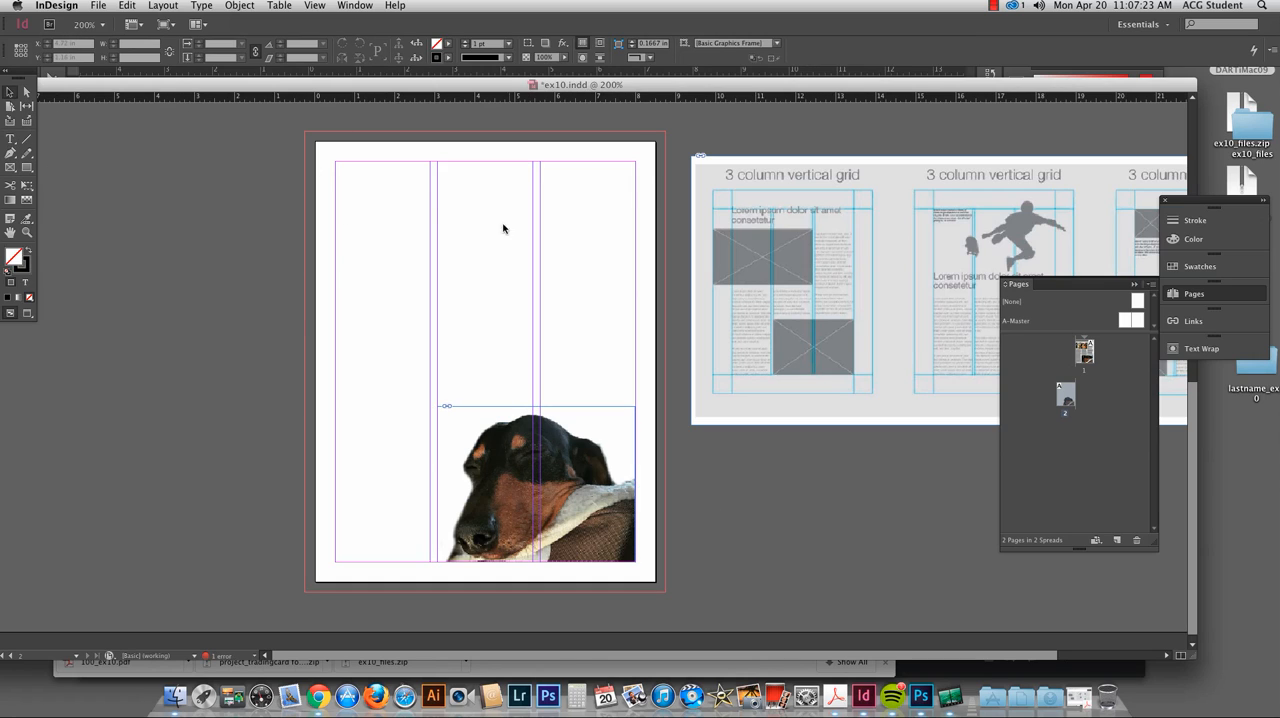
Step: Set the page's number of columns to 2 in Margins and Columns
{"action": "left_click", "coordinate": [155, 5]}
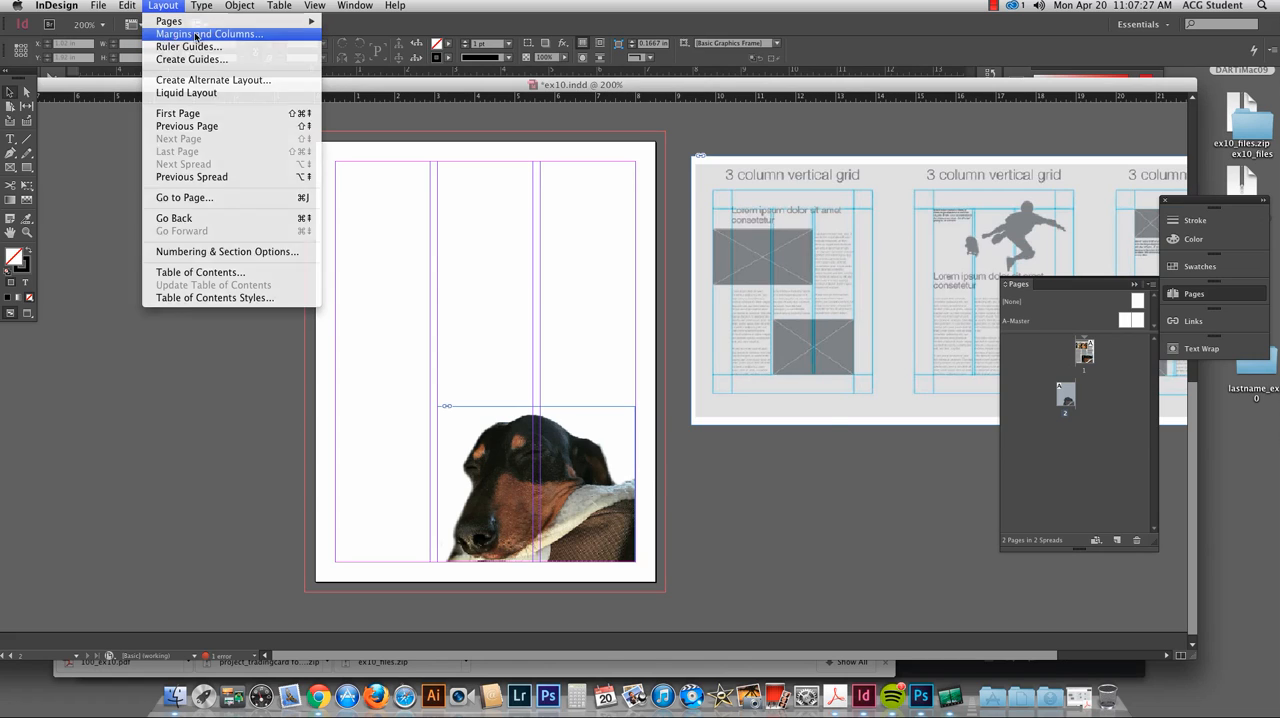
{"action": "left_click", "coordinate": [165, 35]}
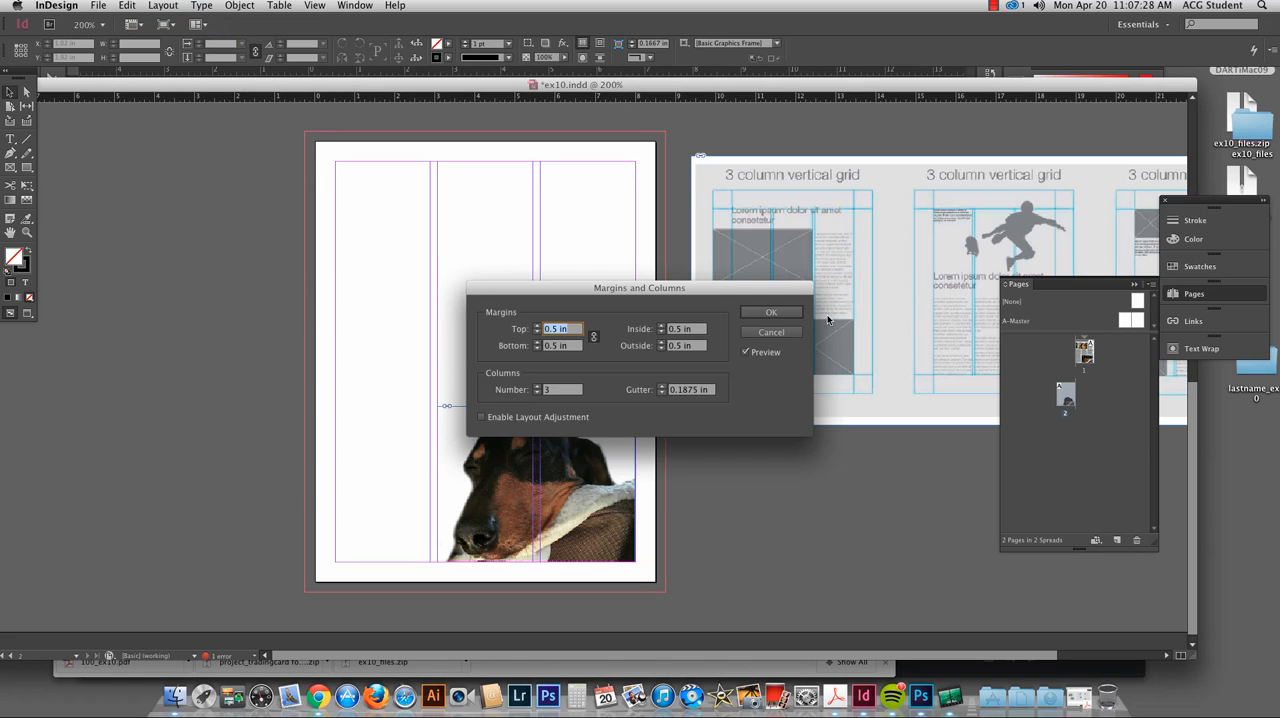
{"action": "left_click", "coordinate": [537, 393]}
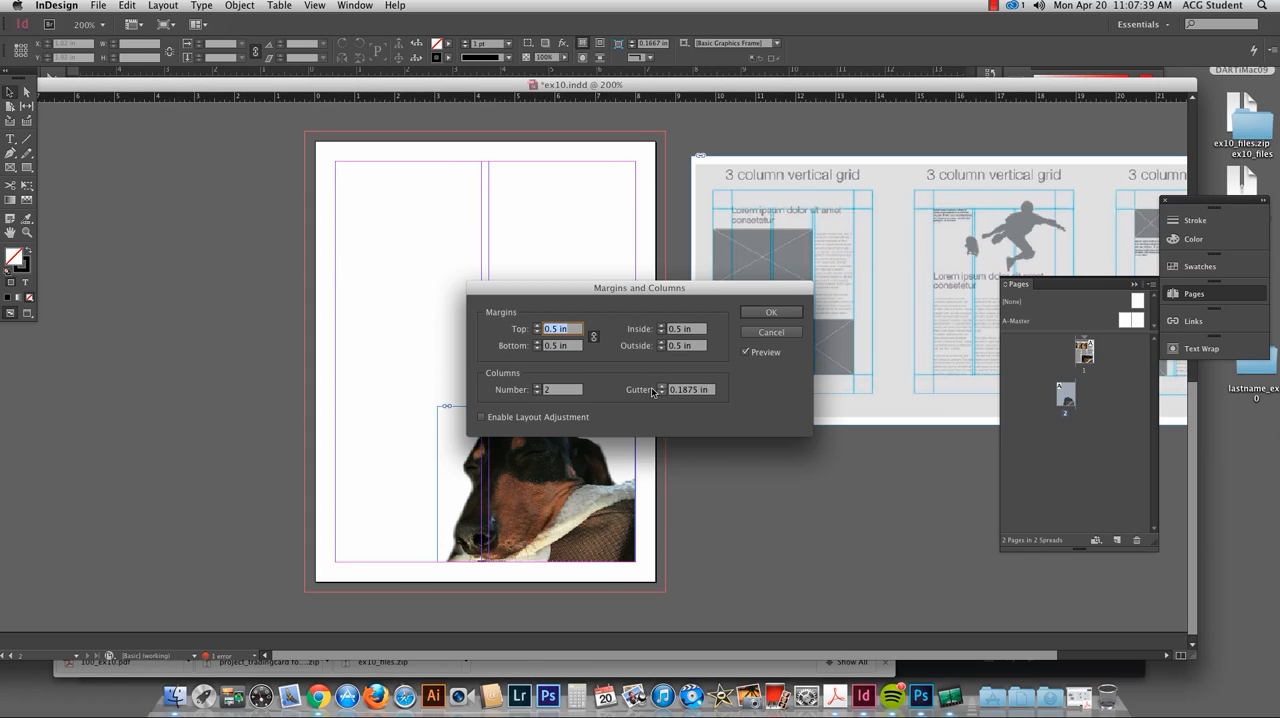
{"action": "left_click", "coordinate": [771, 313]}
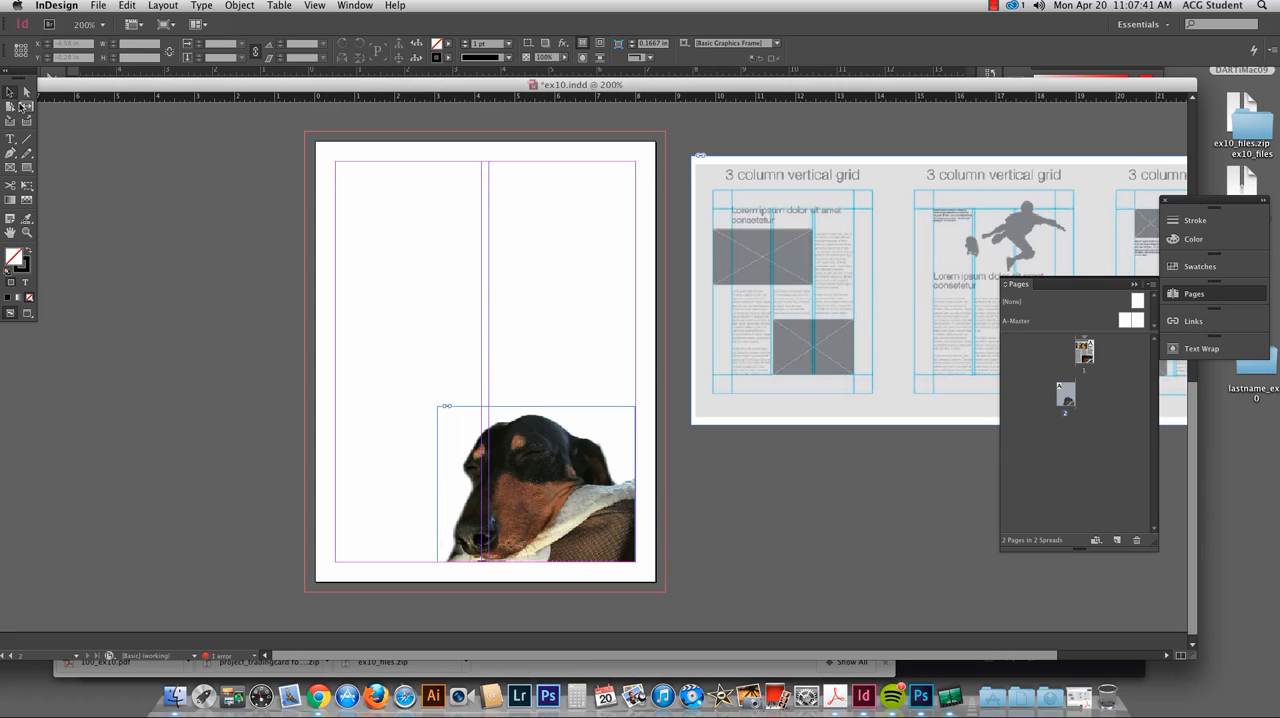
Step: Draw a text frame over the full height of the page's first column and fill it with placeholder text
{"action": "left_click", "coordinate": [11, 140]}
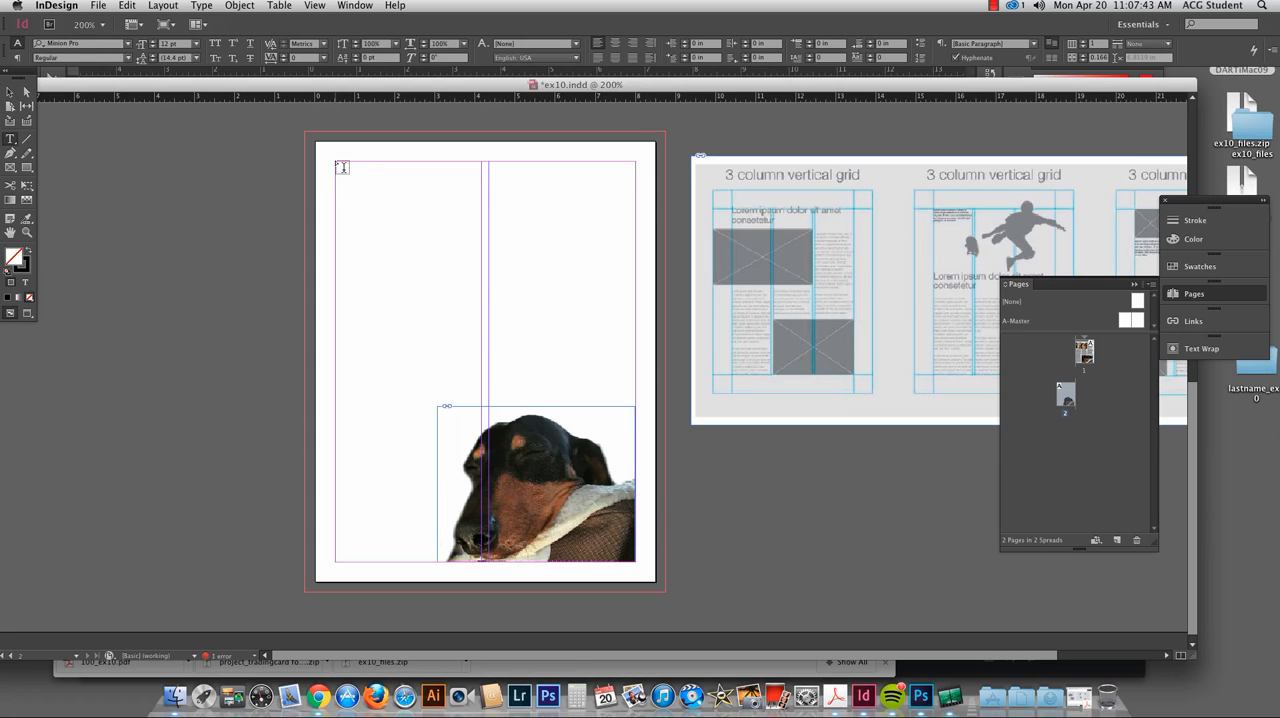
{"action": "left_click_drag", "start_coordinate": [335, 161], "coordinate": [480, 561]}
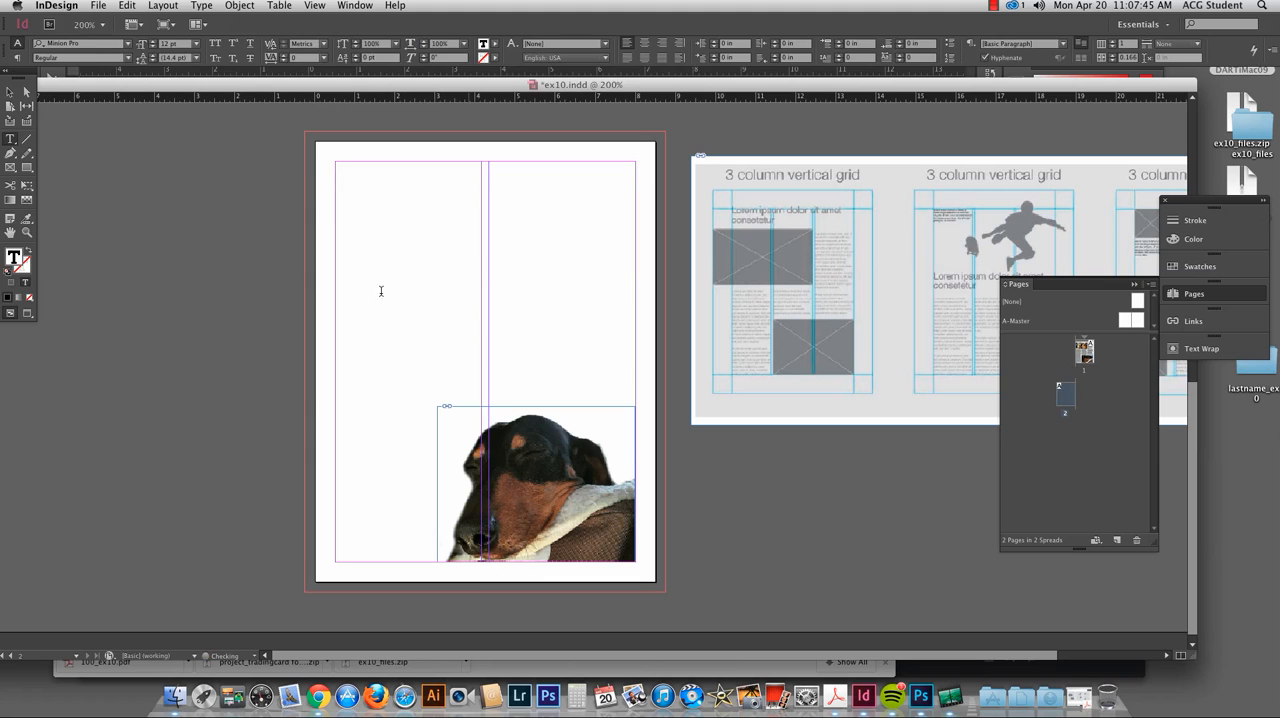
{"action": "left_click", "coordinate": [196, 4]}
{"action": "left_click", "coordinate": [233, 398]}
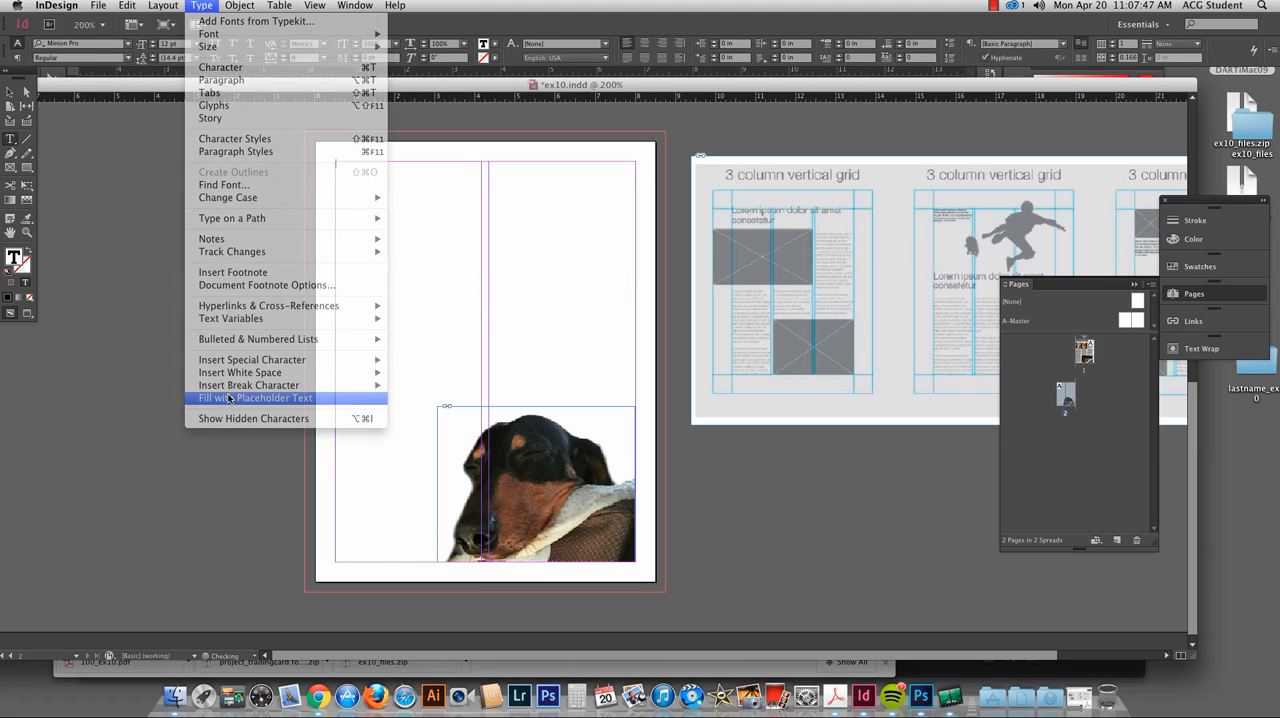
{"action": "left_click", "coordinate": [9, 92]}
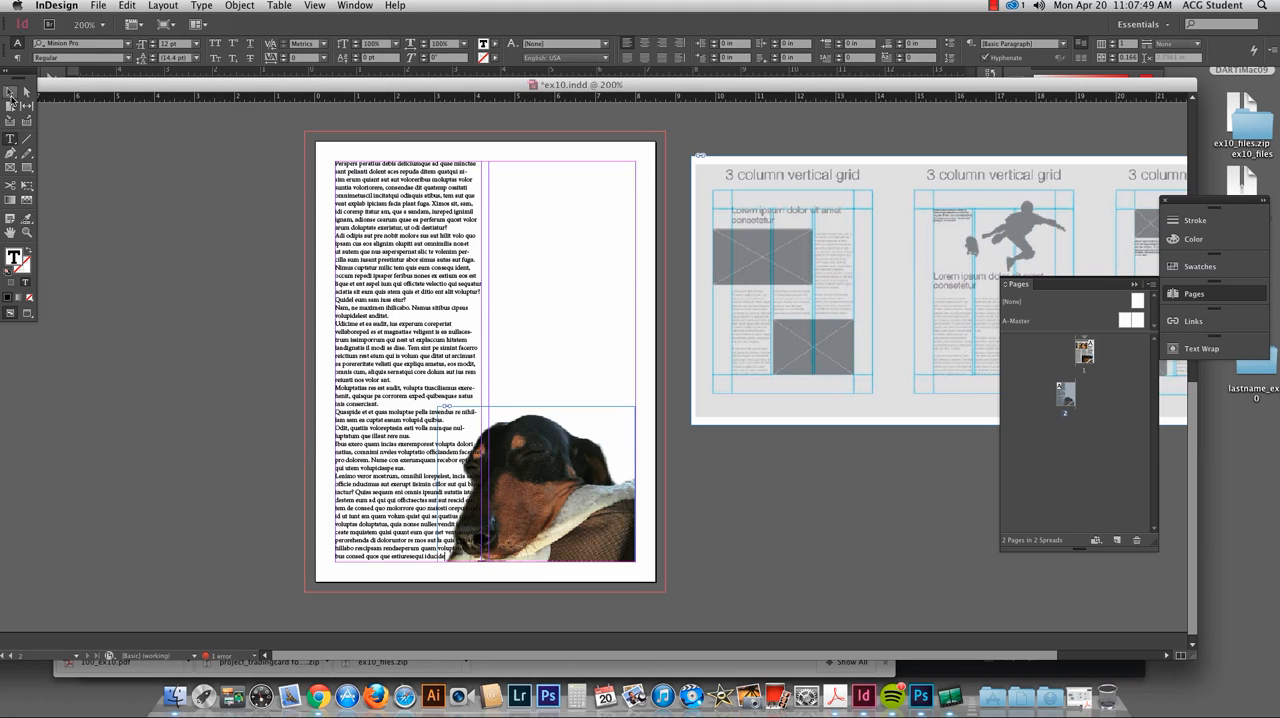
{"action": "left_click", "coordinate": [195, 323]}
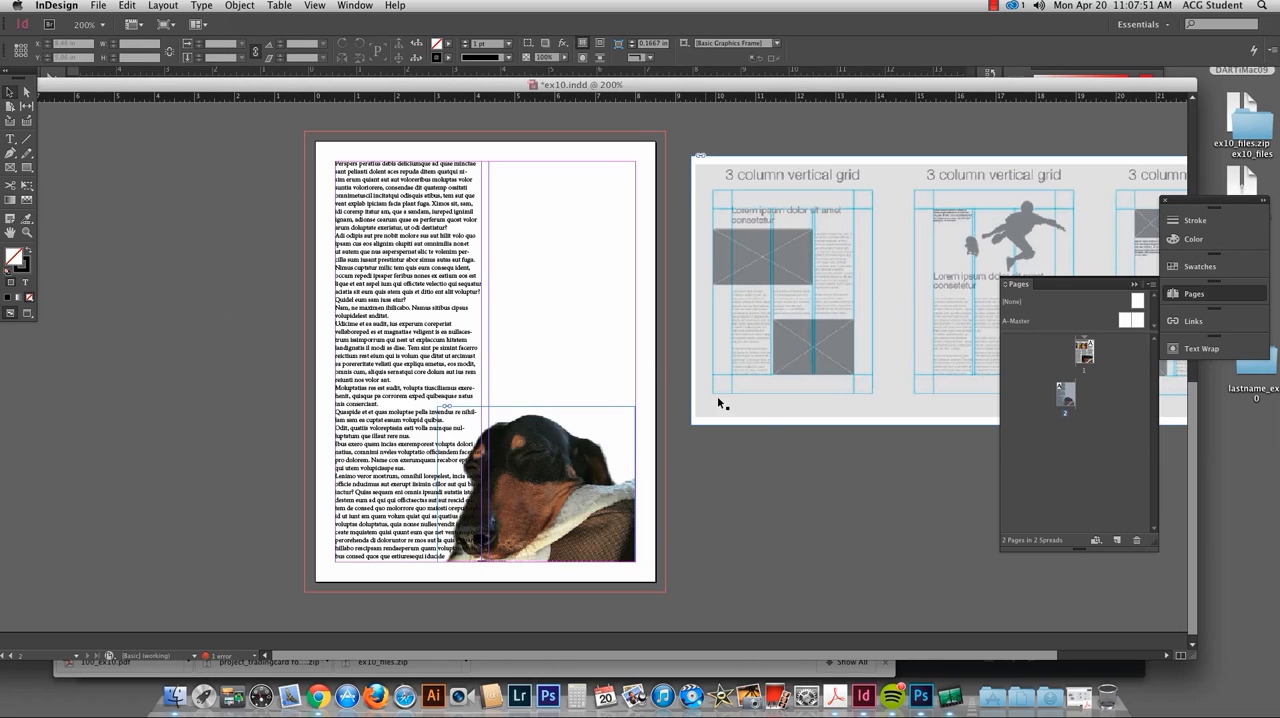
Step: Apply a text wrap around the bounding box of the dog image frame, with the Text Wrap panel placed beside the page
{"action": "left_click", "coordinate": [597, 462]}
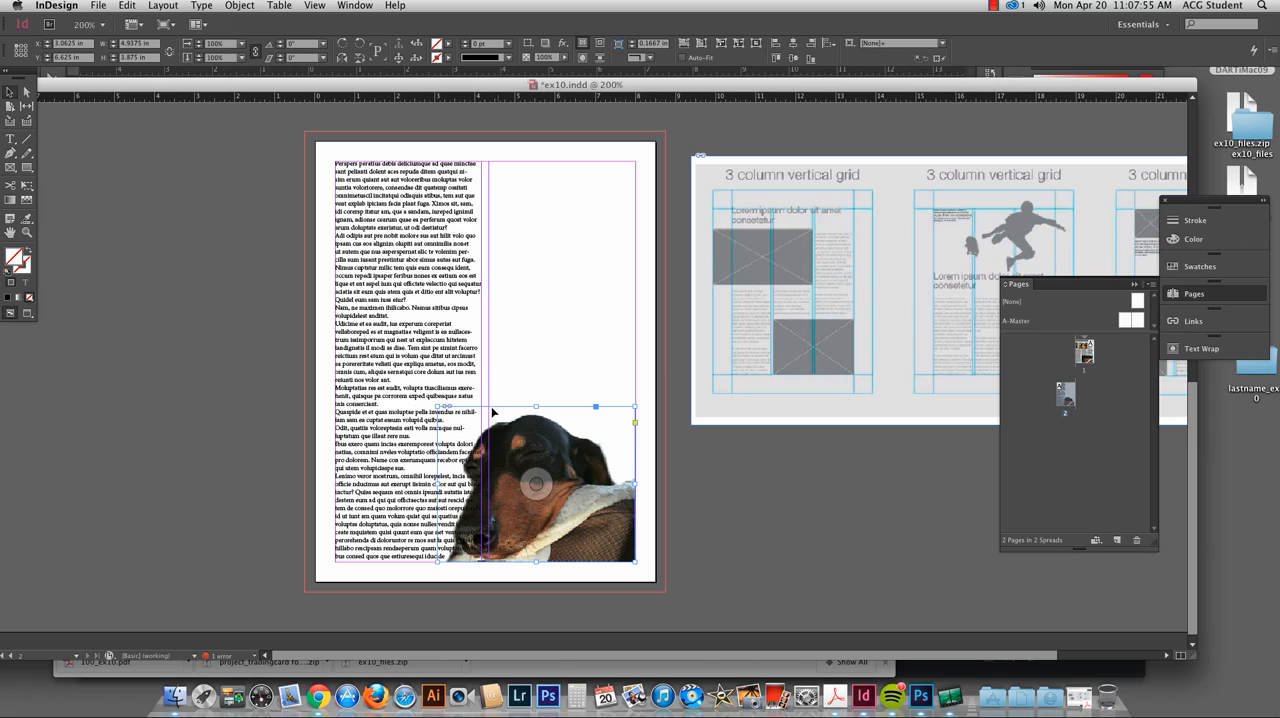
{"action": "left_click", "coordinate": [1192, 348]}
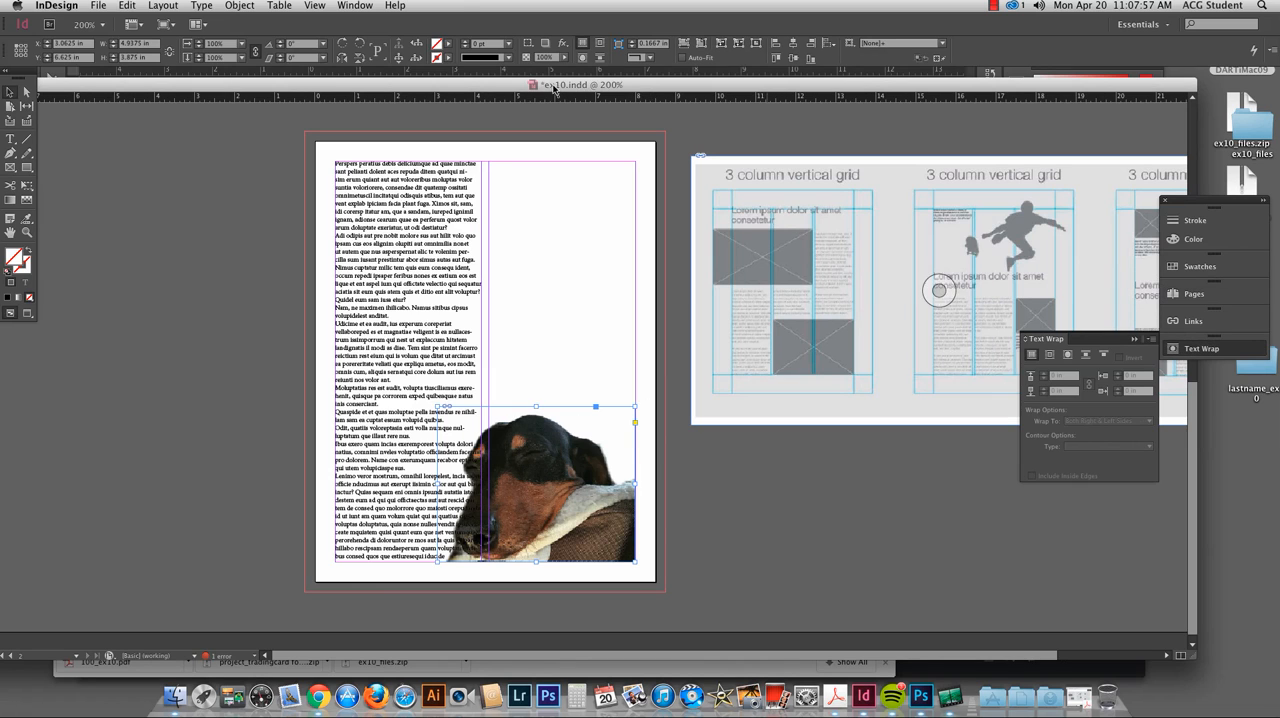
{"action": "left_click", "coordinate": [352, 5]}
{"action": "left_click", "coordinate": [354, 6]}
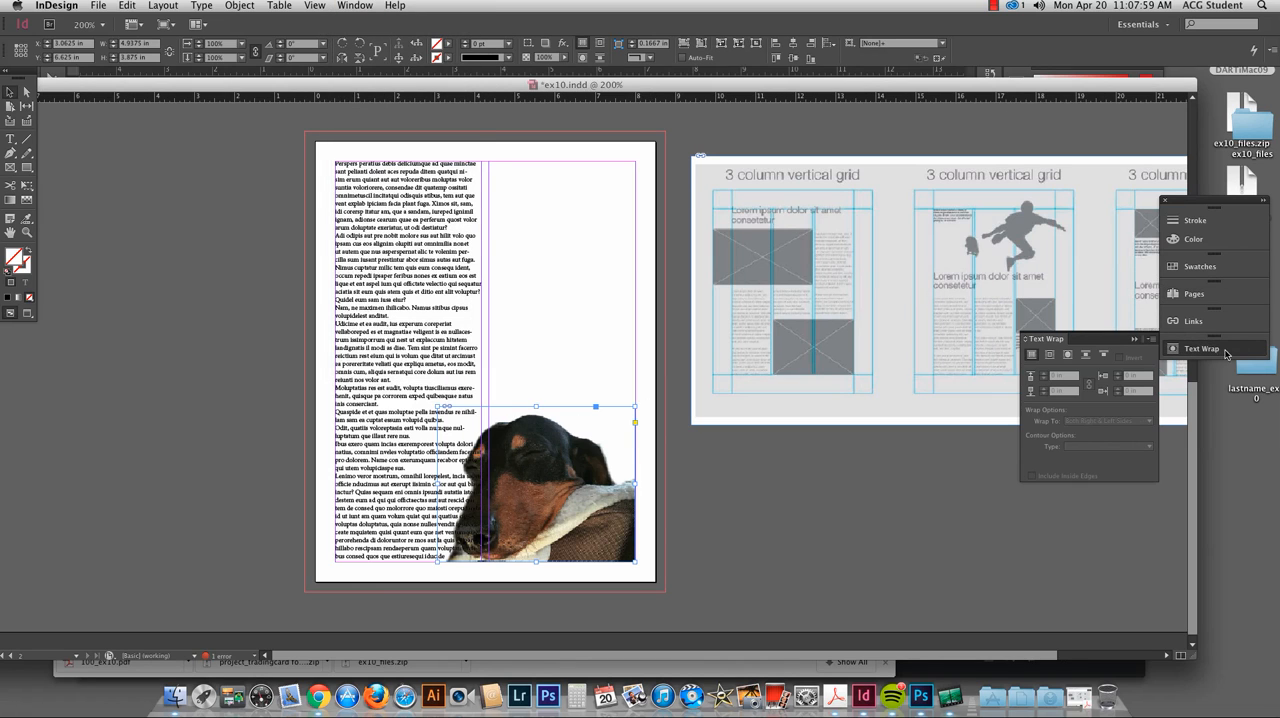
{"action": "left_click", "coordinate": [1240, 349]}
{"action": "left_click", "coordinate": [1217, 352]}
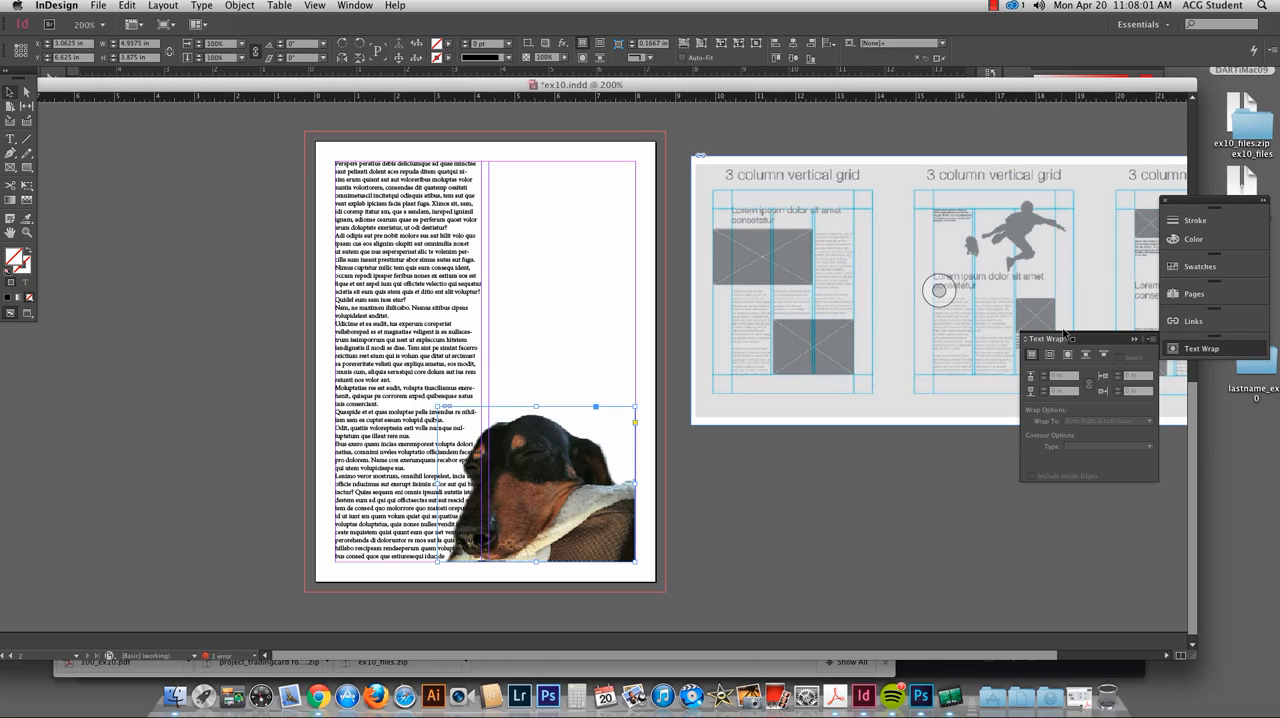
{"action": "left_click_drag", "start_coordinate": [1074, 337], "coordinate": [804, 402]}
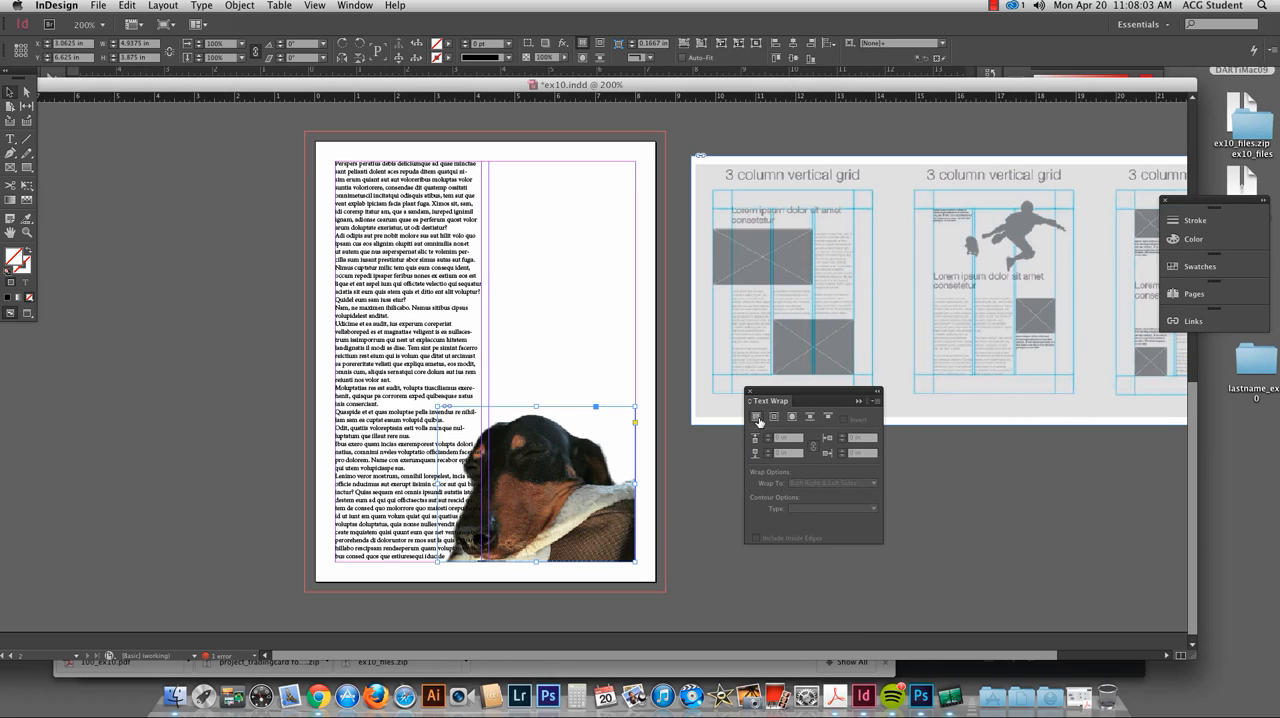
{"action": "left_click", "coordinate": [773, 418]}
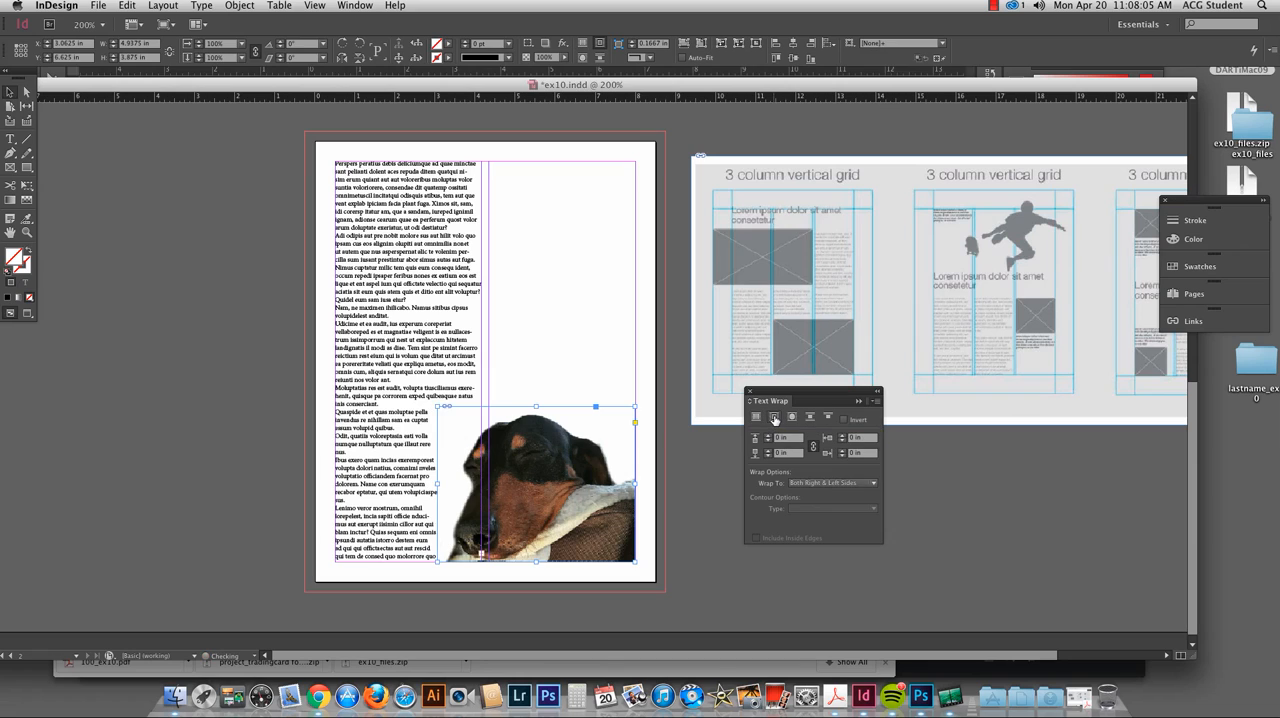
Step: Move the Text Wrap panel up over the pasteboard beside the page and preview the page without guides
{"action": "left_click_drag", "start_coordinate": [768, 399], "coordinate": [713, 131]}
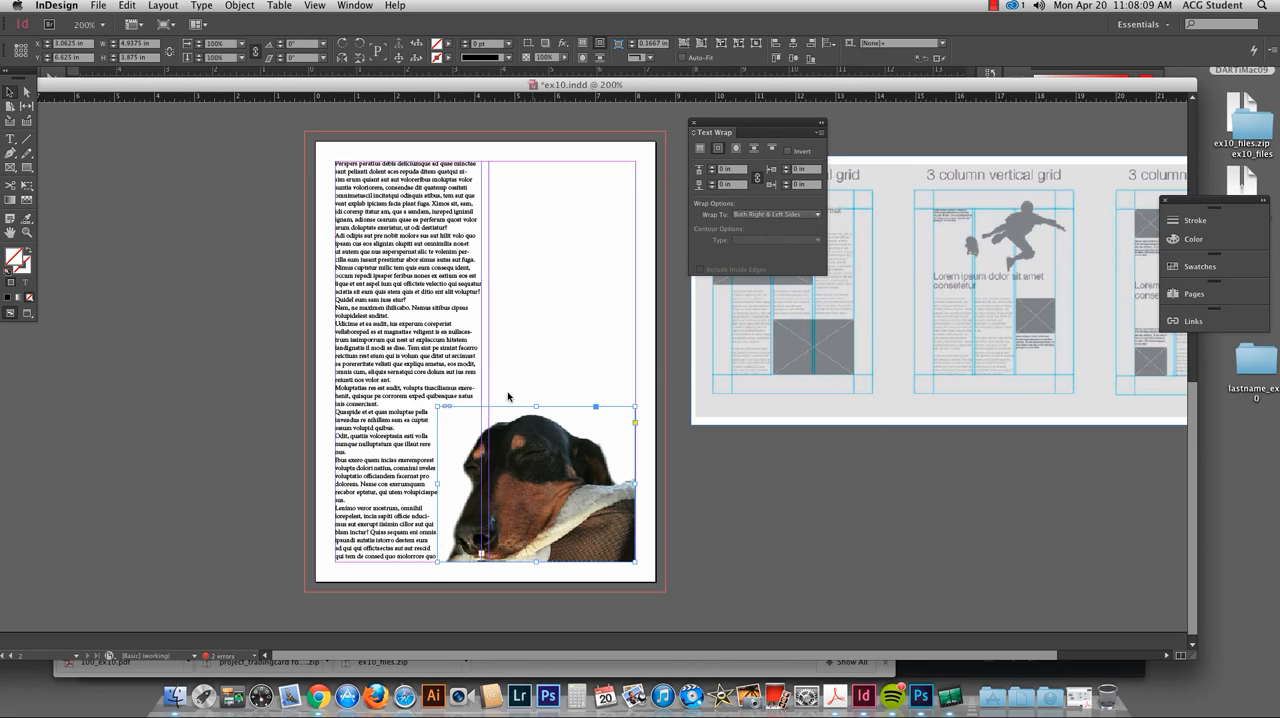
{"action": "left_click", "coordinate": [700, 461]}
{"action": "key", "text": "w"}
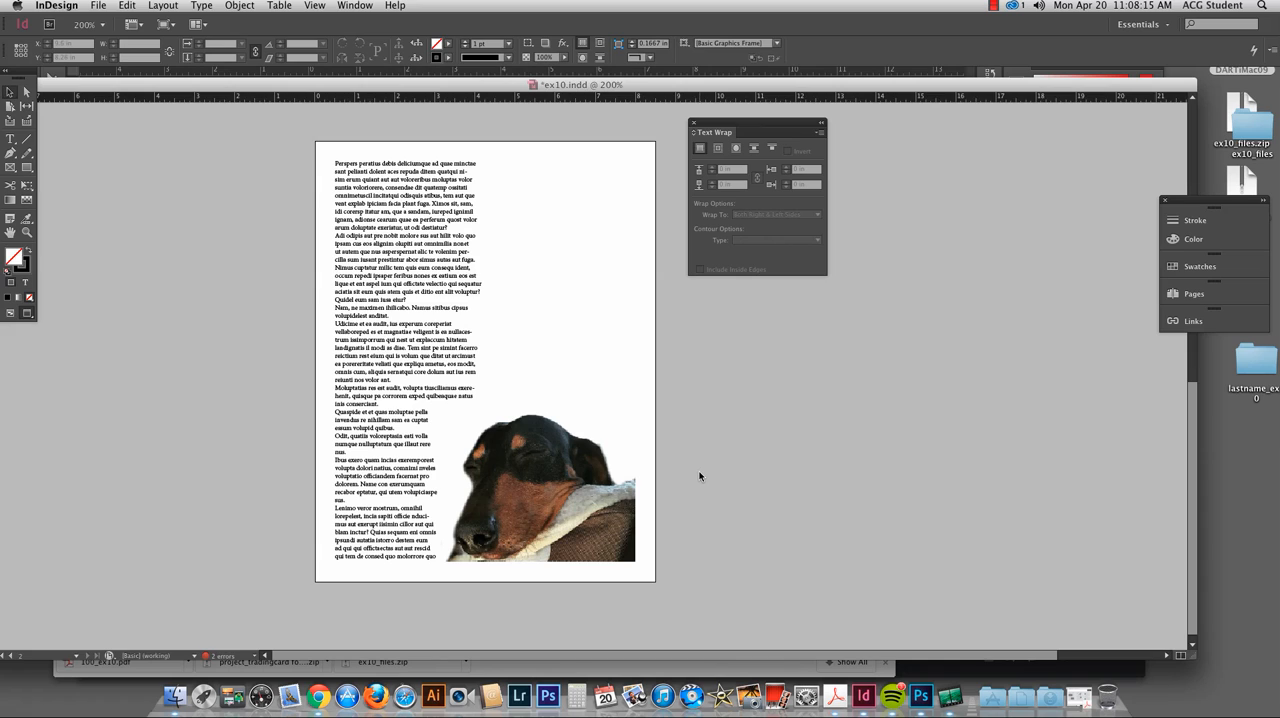
{"action": "key", "text": "w"}
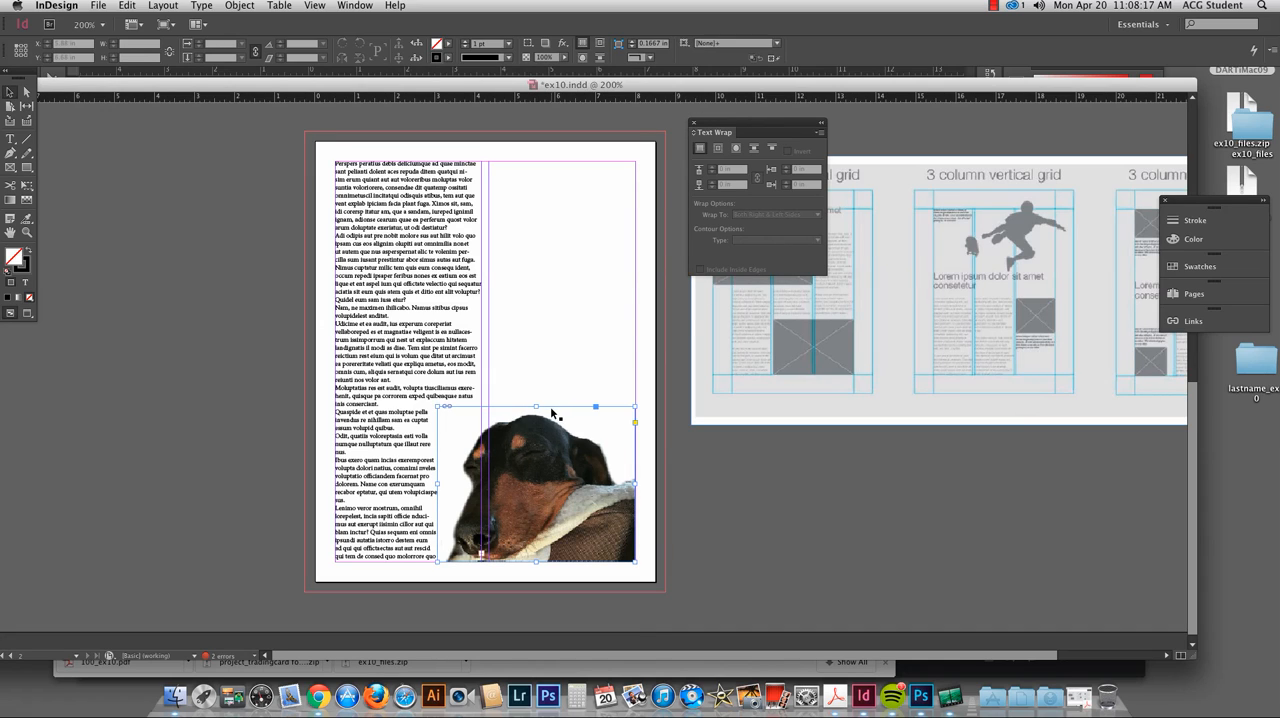
Step: Wrap the text around the dog image's object shape, with the contour type set to Detect Edges
{"action": "left_click", "coordinate": [555, 414]}
{"action": "left_click", "coordinate": [748, 215]}
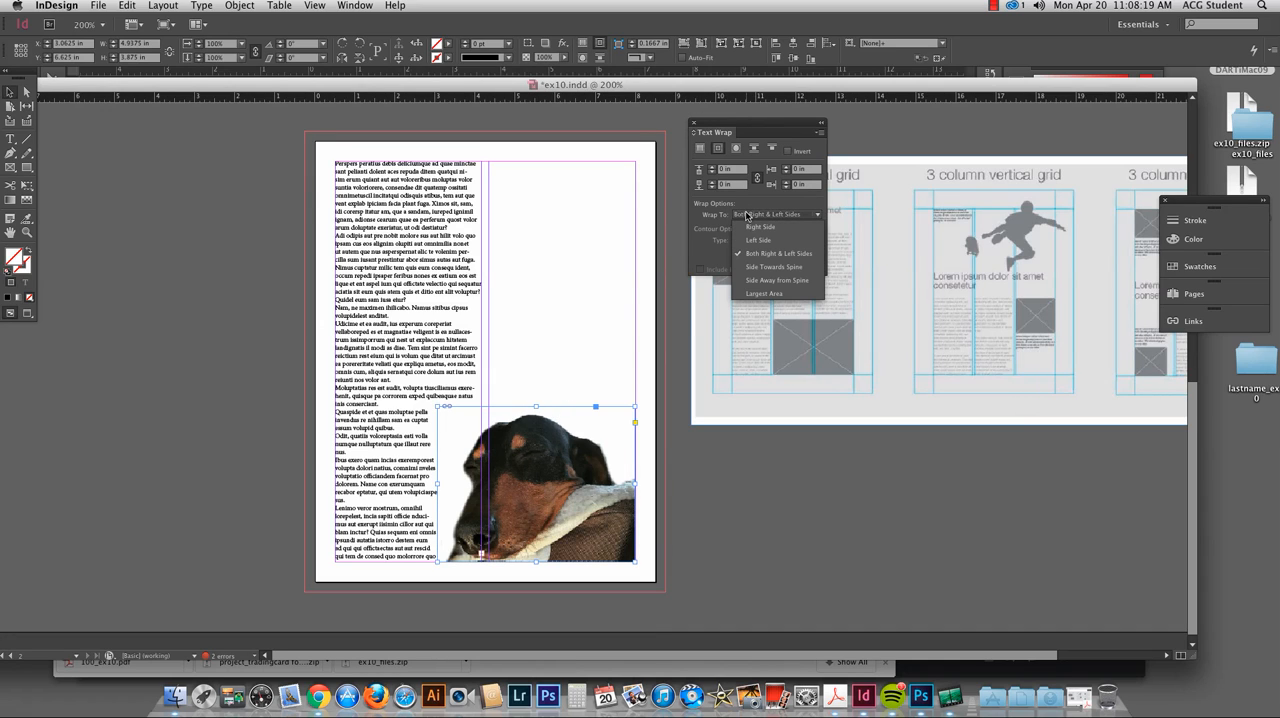
{"action": "left_click", "coordinate": [758, 215]}
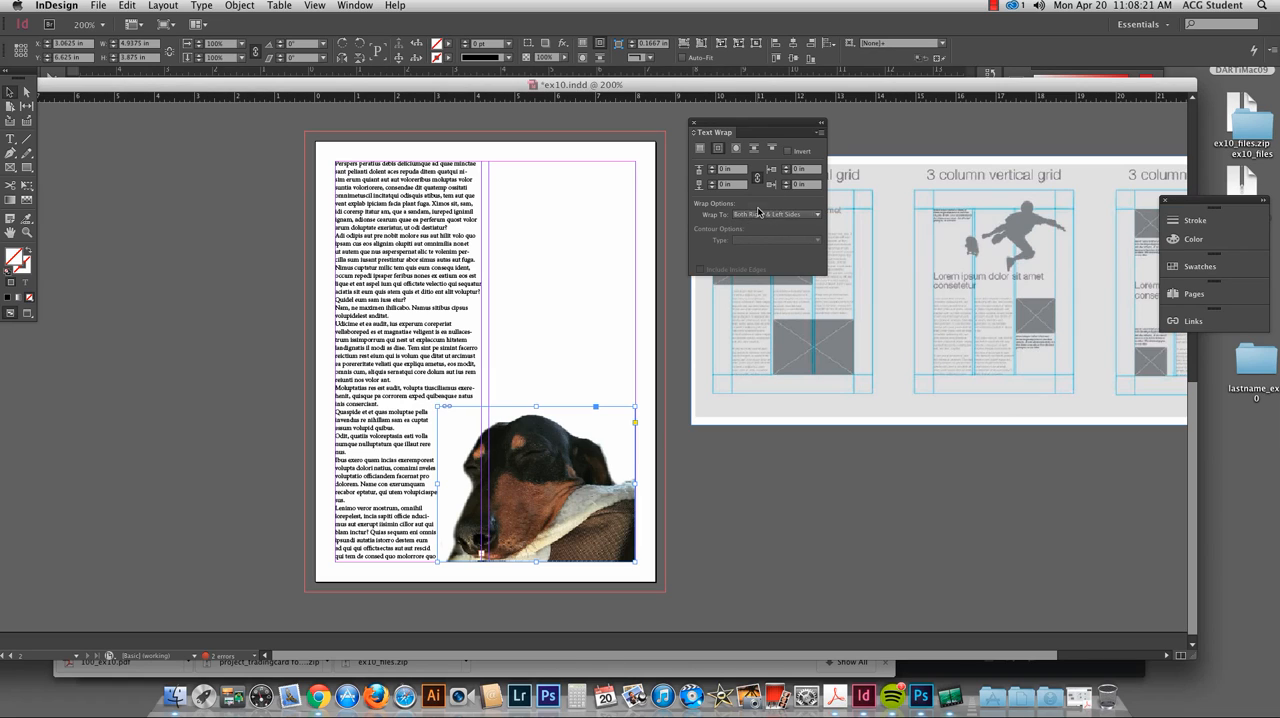
{"action": "left_click", "coordinate": [735, 148]}
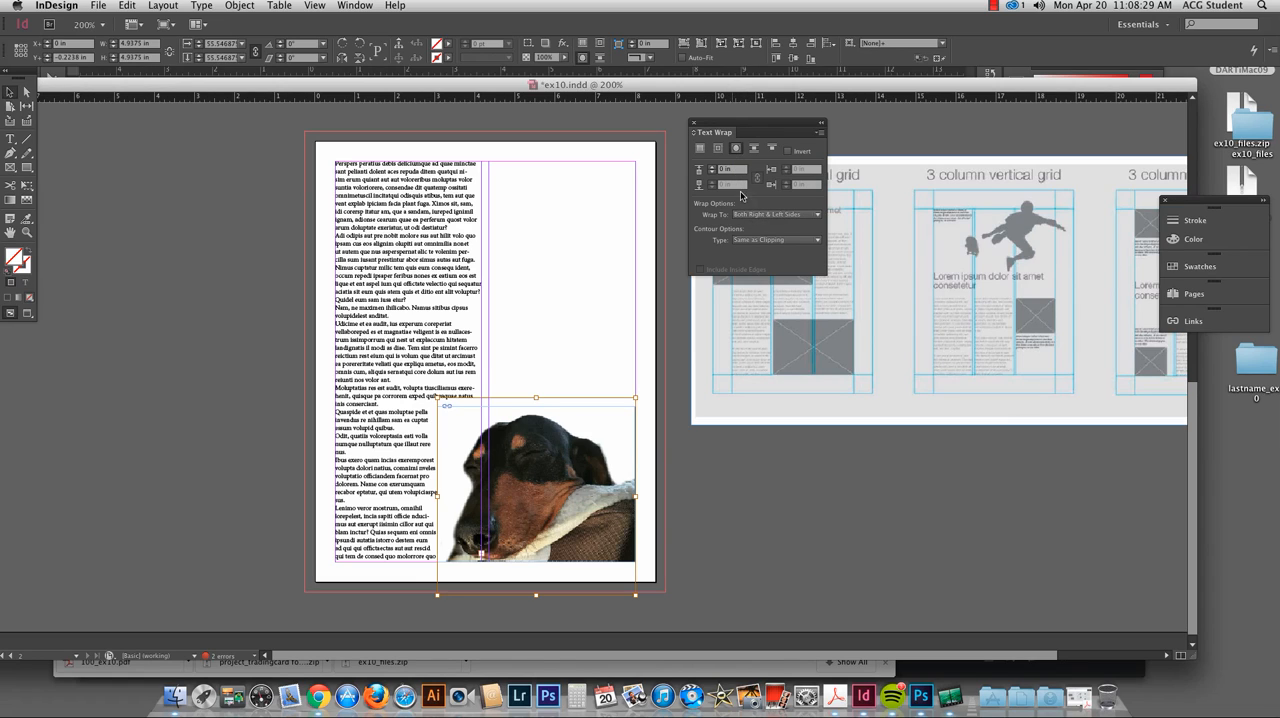
{"action": "left_click", "coordinate": [751, 241]}
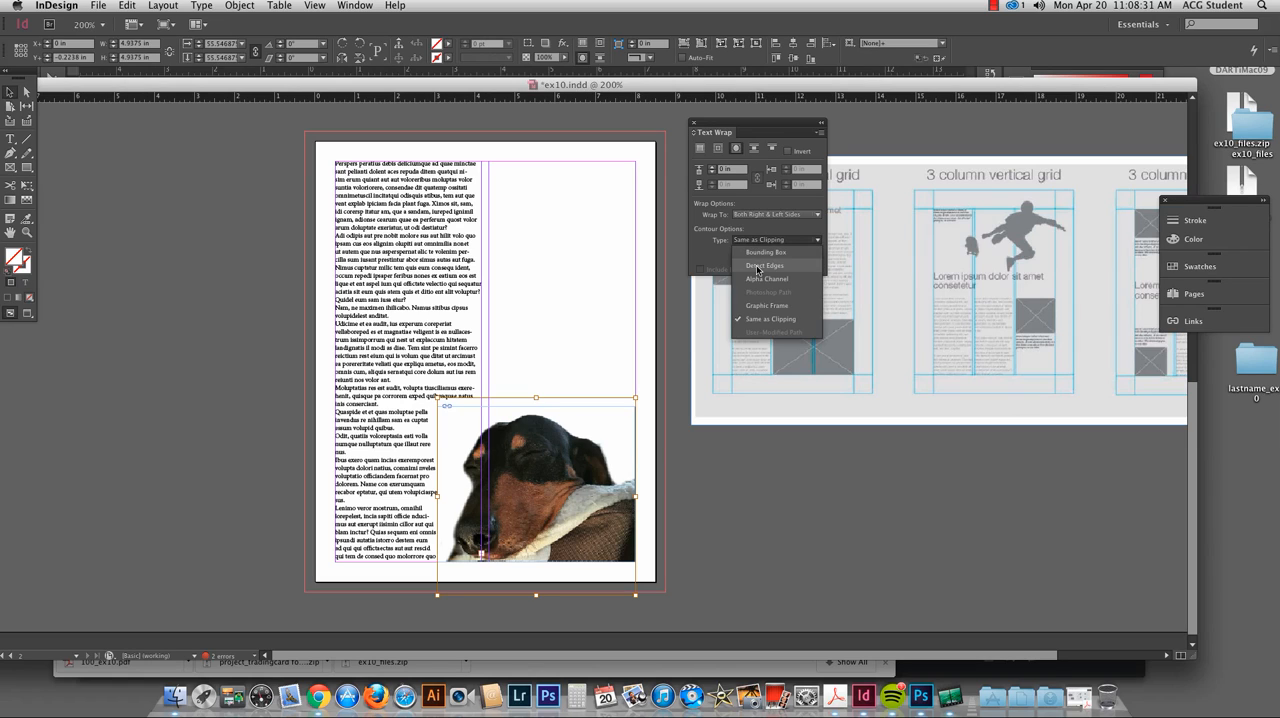
{"action": "left_click", "coordinate": [758, 266]}
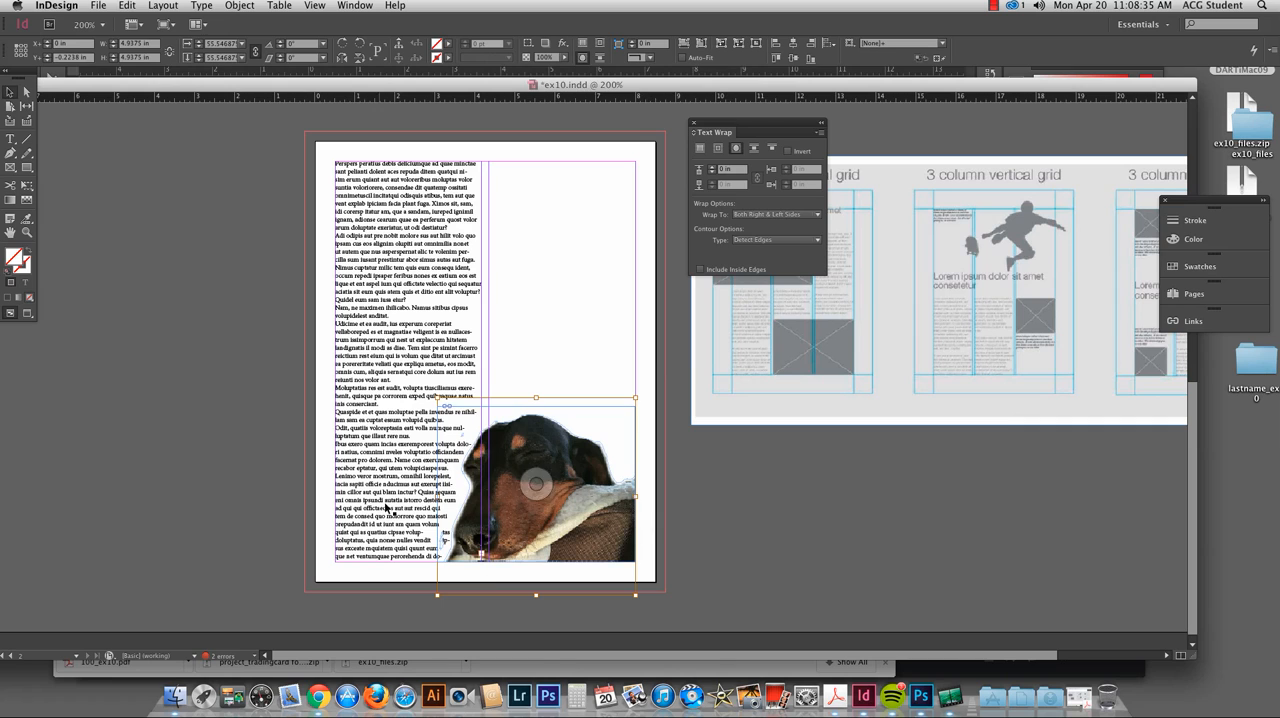
Step: Inspect the text wrap along the dog's outline at 400% and preview it without guides
{"action": "key", "text": "super+equal"}
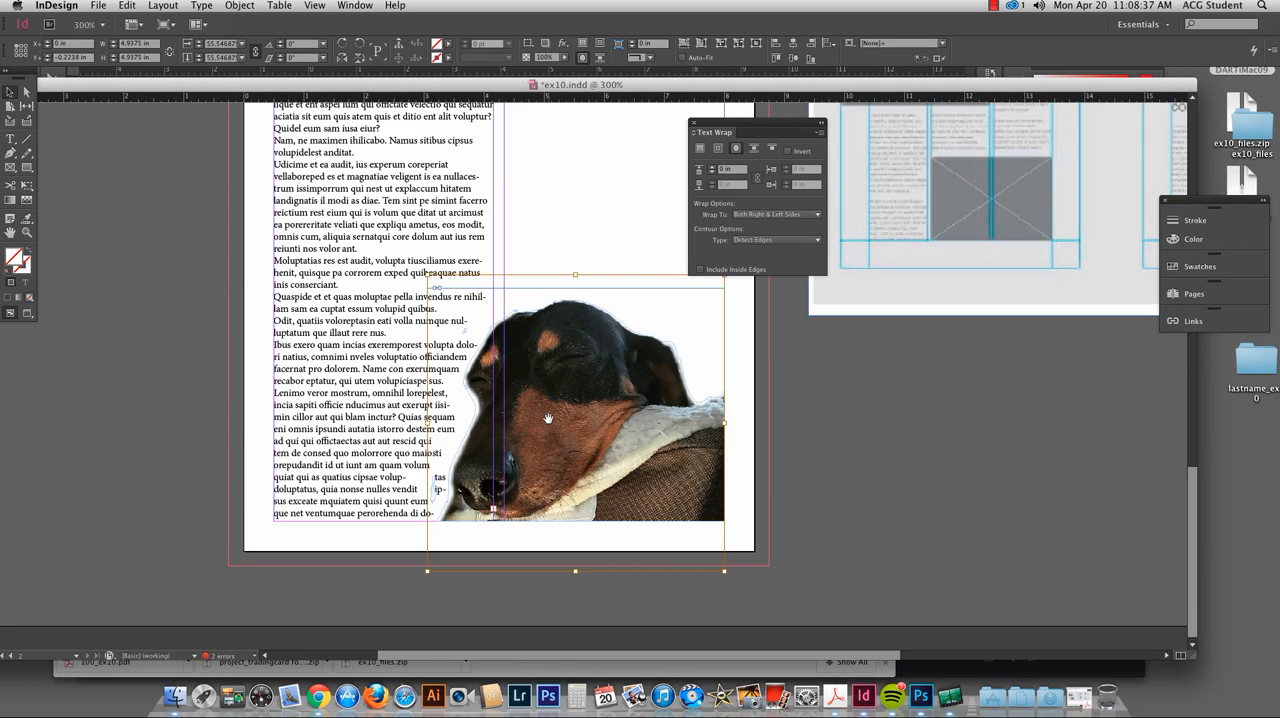
{"action": "key", "text": "super+equal"}
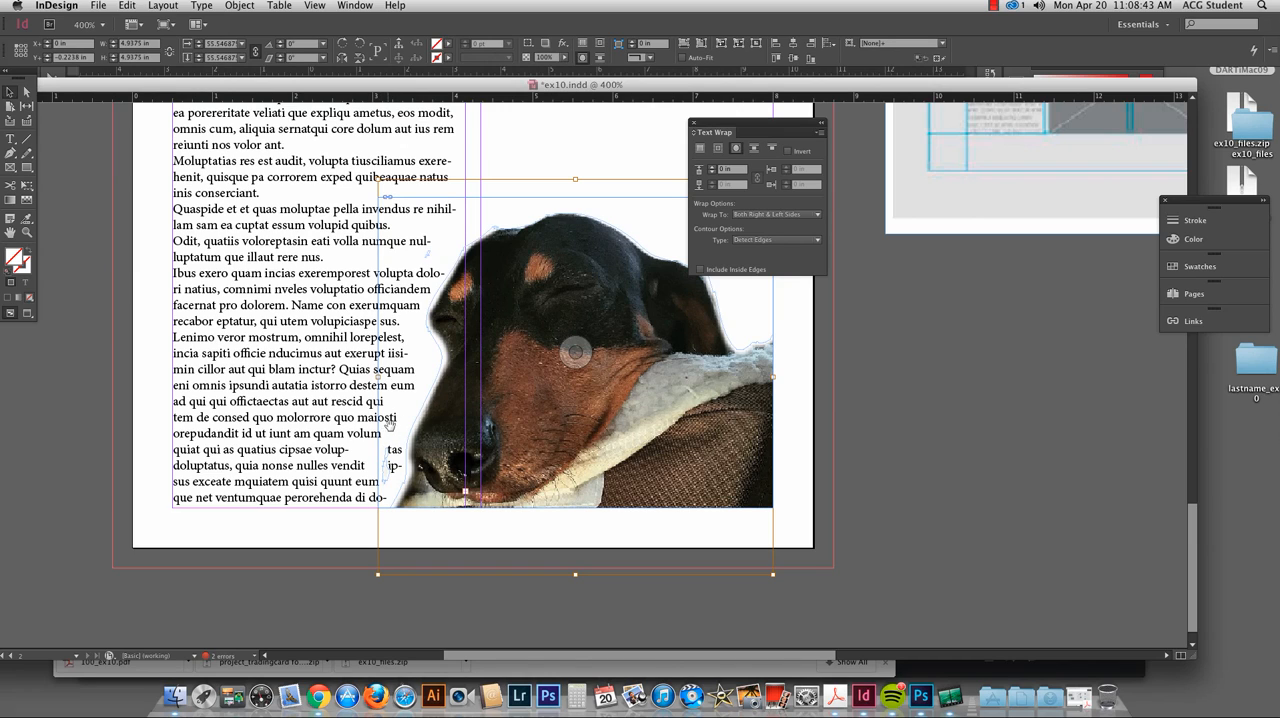
{"action": "left_click", "coordinate": [938, 432]}
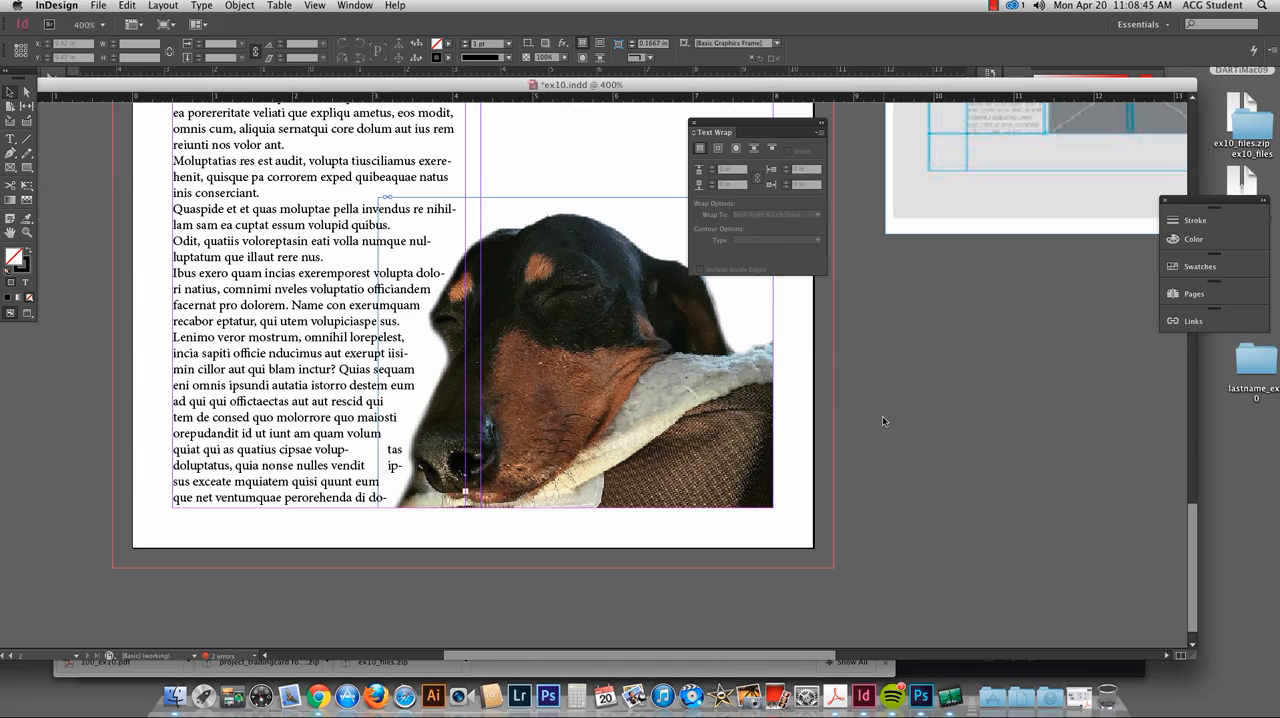
{"action": "key", "text": "w"}
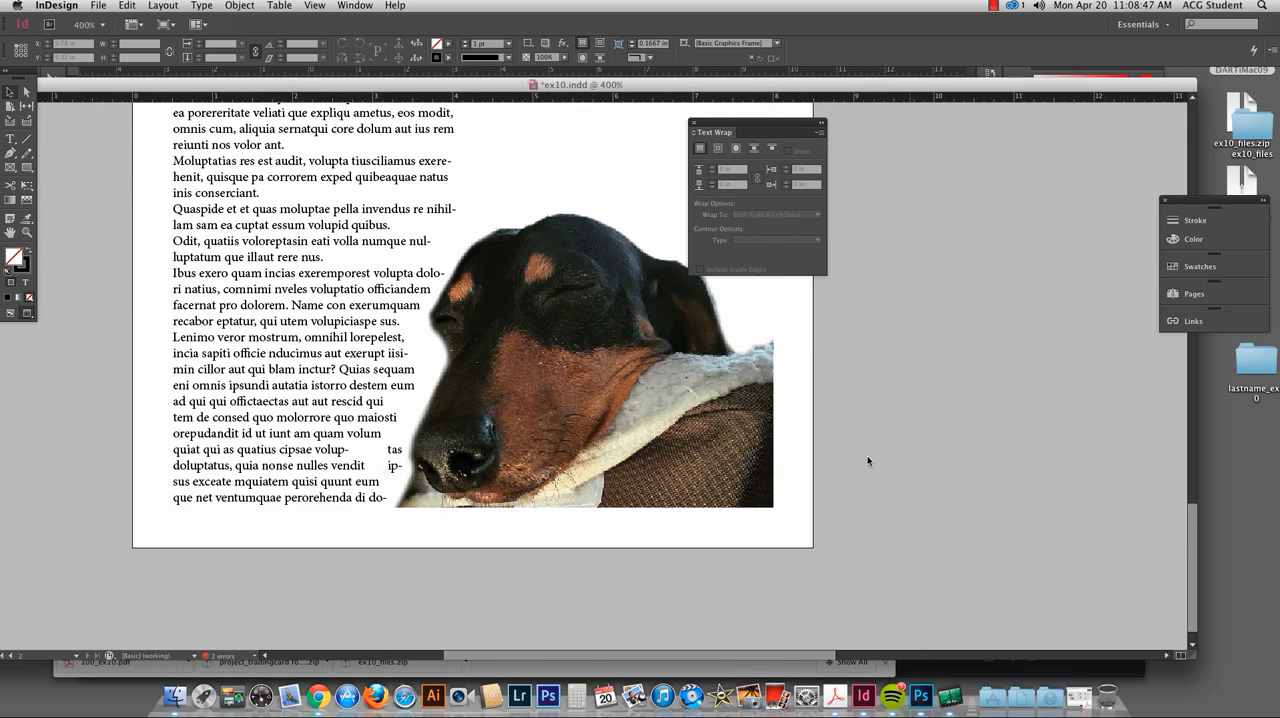
{"action": "key", "text": "w"}
Step: Open the placed dog image's original file in Photoshop and hide its Background layer
{"action": "left_click", "coordinate": [580, 352]}
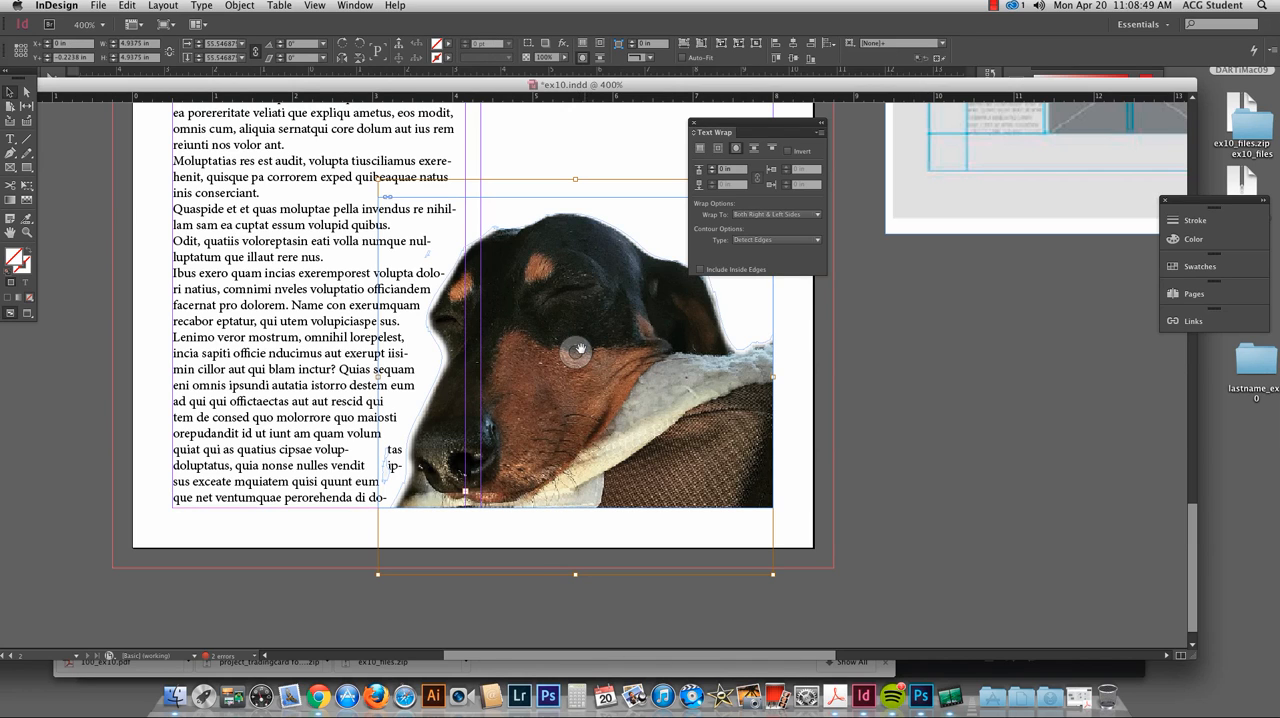
{"action": "right_click", "coordinate": [578, 354]}
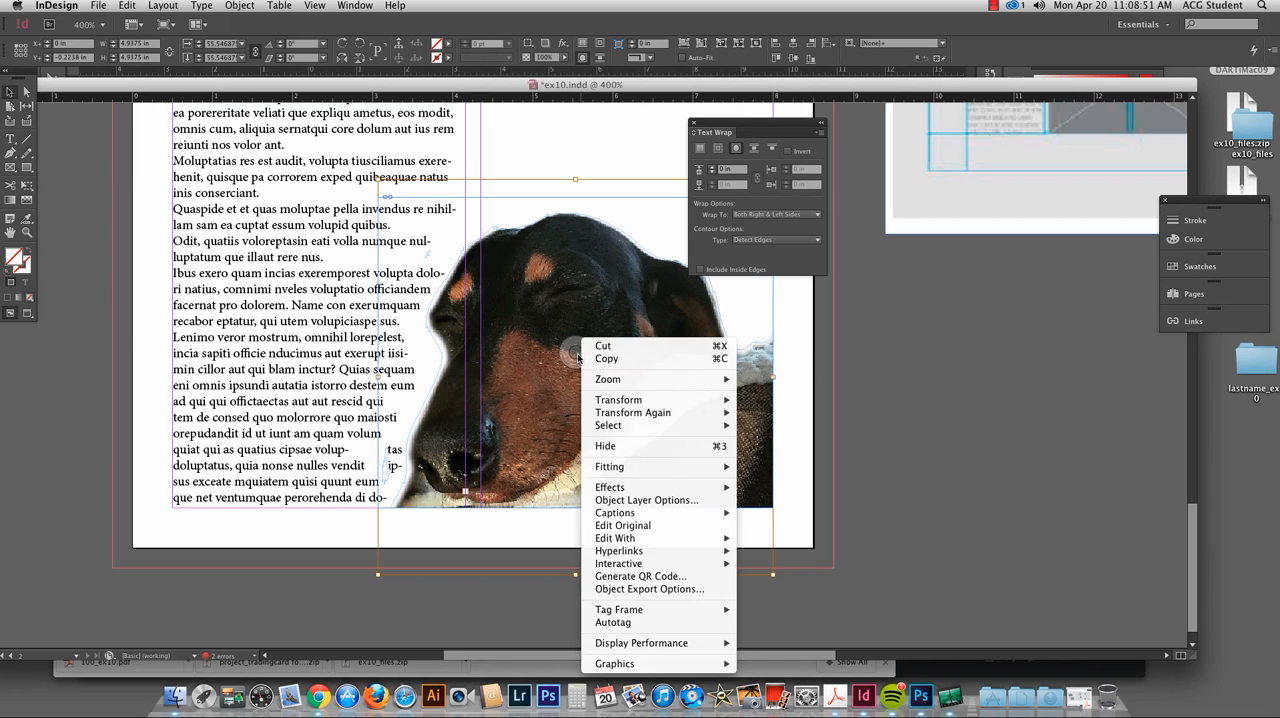
{"action": "mouse_move", "coordinate": [590, 543]}
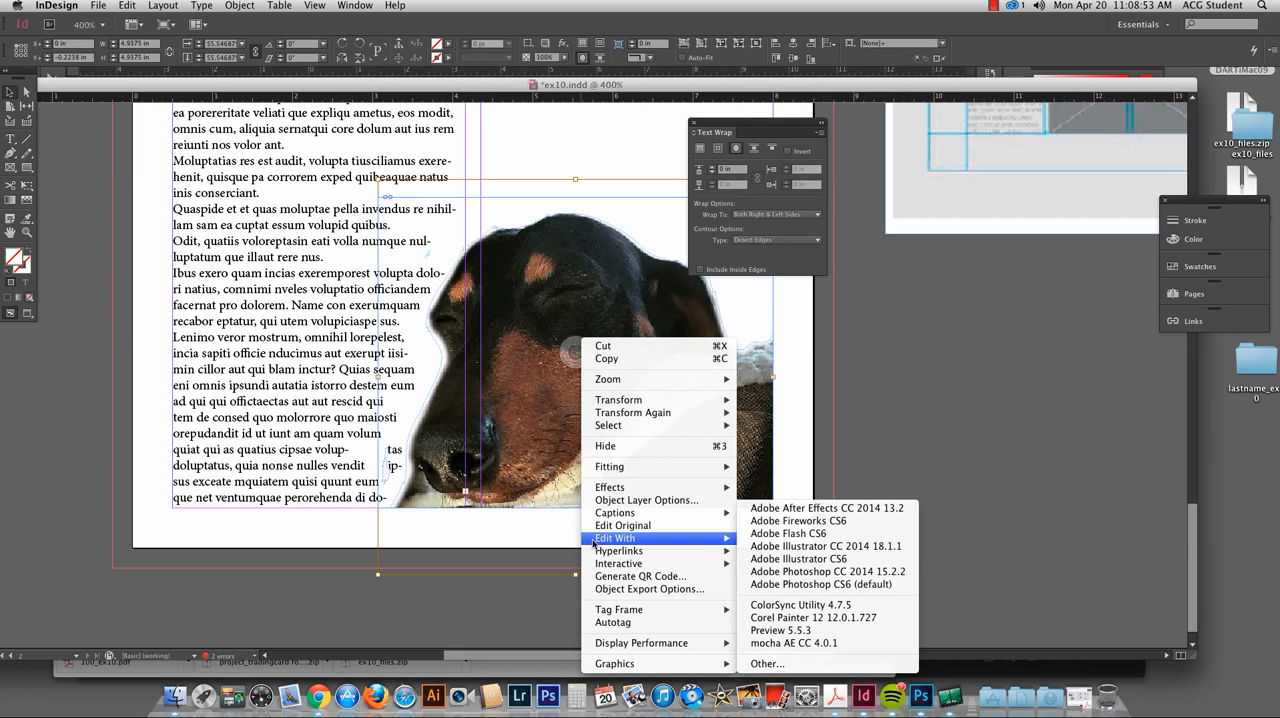
{"action": "left_click", "coordinate": [615, 526]}
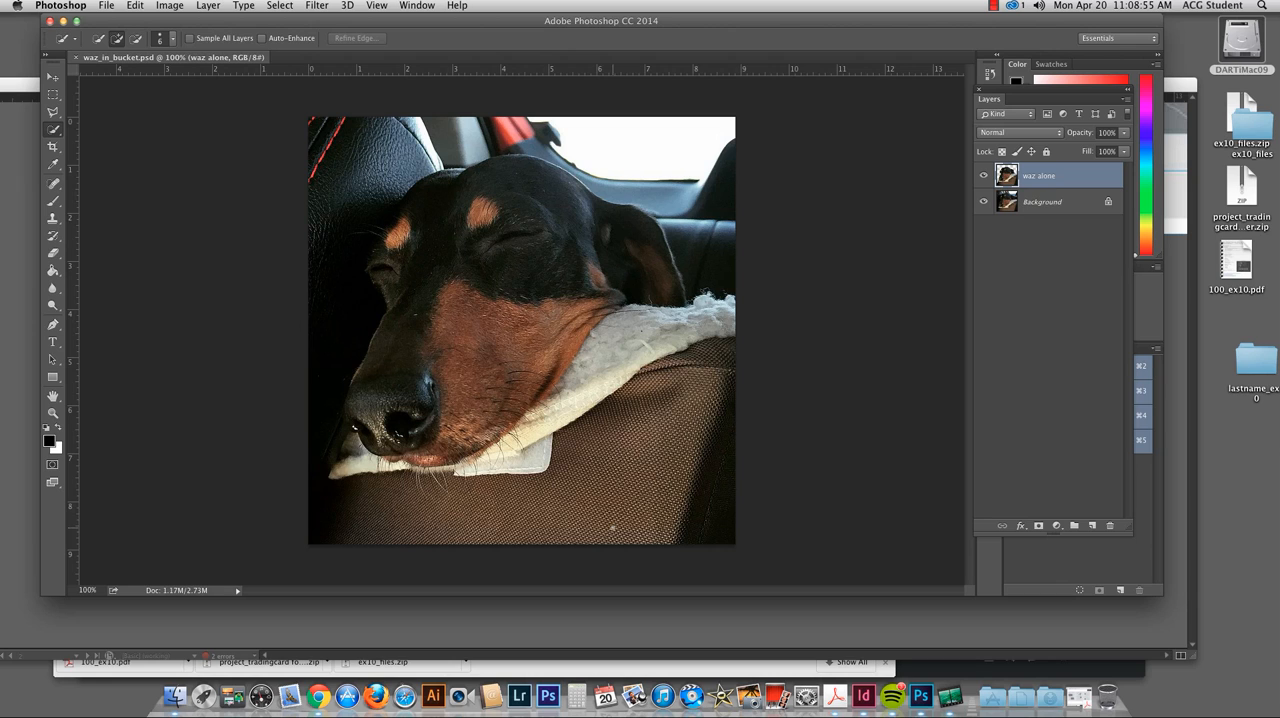
{"action": "left_click", "coordinate": [985, 202]}
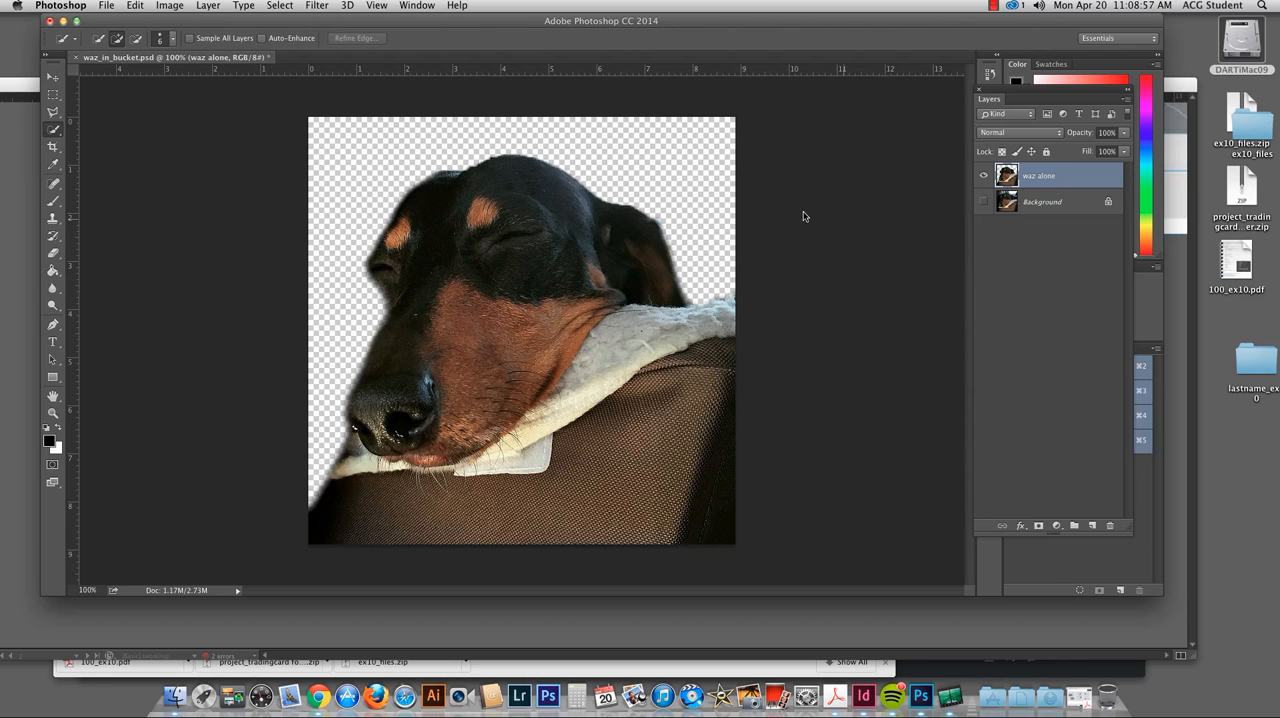
Step: Erase the soft fringe along the dog's snout and below its eye on the waz alone layer
{"action": "key", "text": "super+plus"}
{"action": "key", "text": "super+plus"}
{"action": "left_click_drag", "start_coordinate": [186, 387], "coordinate": [761, 320]}
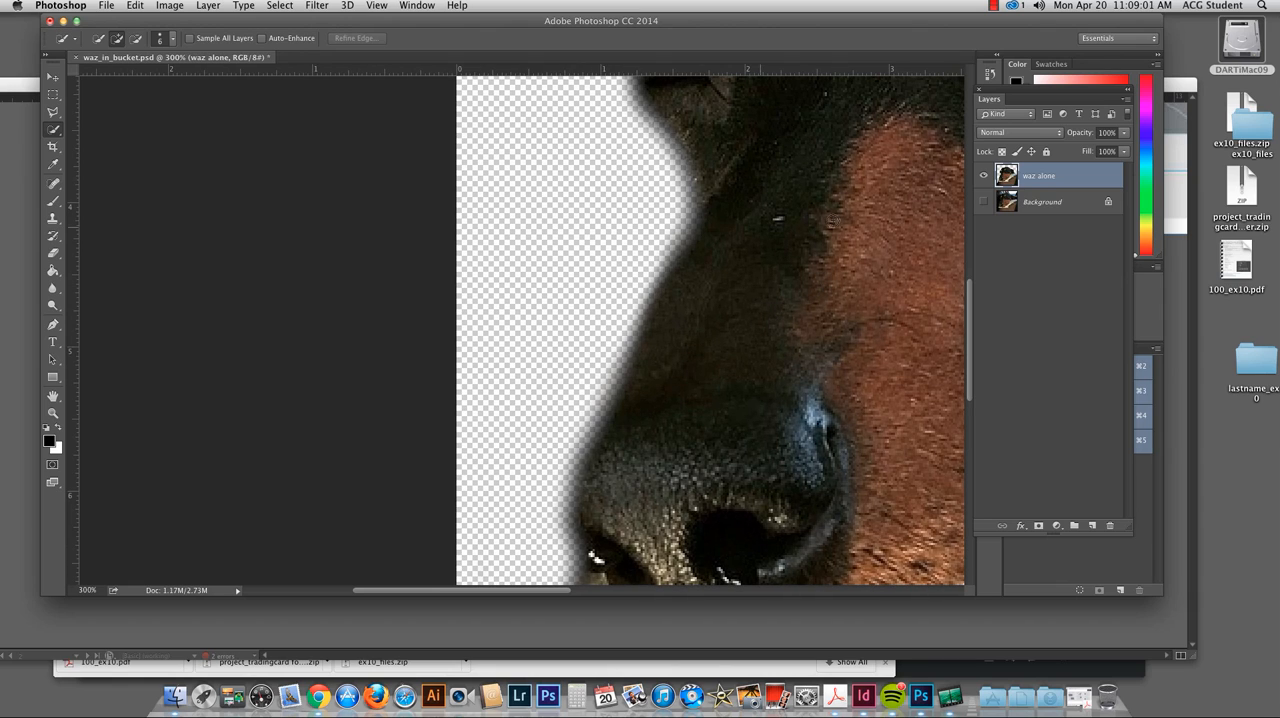
{"action": "key", "text": "e"}
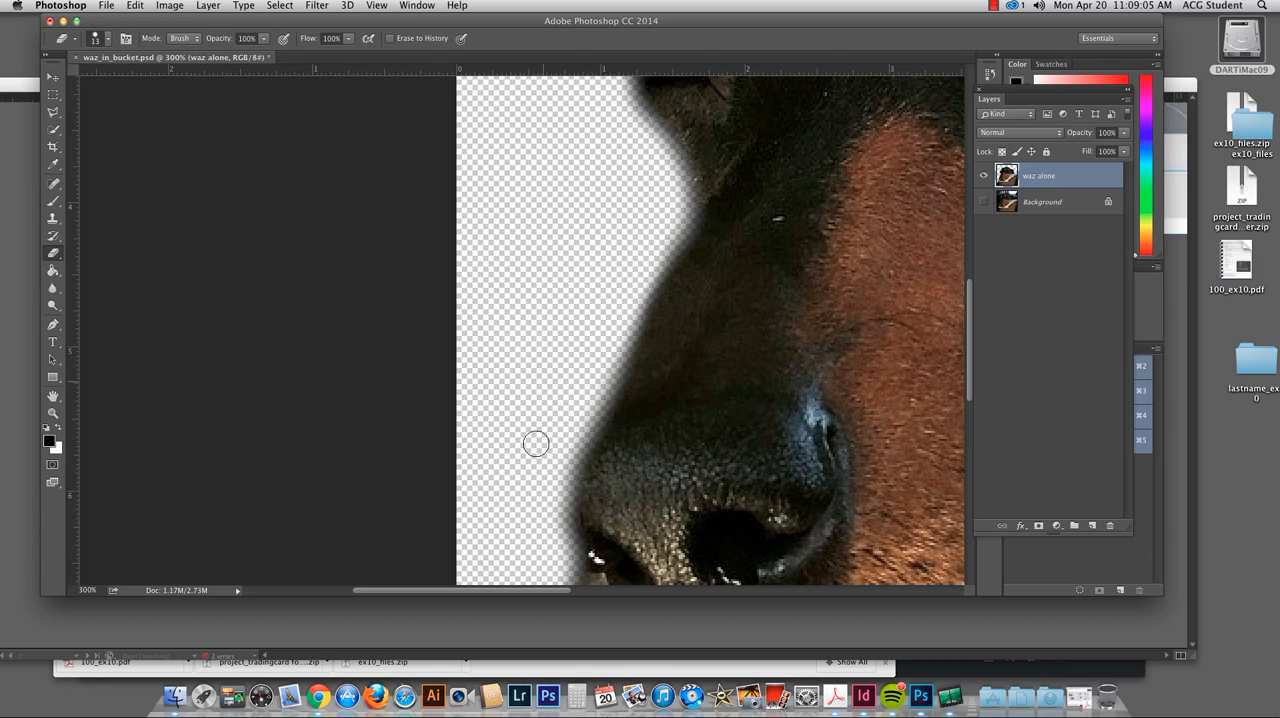
{"action": "mouse_move", "coordinate": [600, 384]}
{"action": "left_mouse_down"}
{"action": "mouse_move", "coordinate": [562, 471]}
{"action": "mouse_move", "coordinate": [557, 523]}
{"action": "left_mouse_up"}
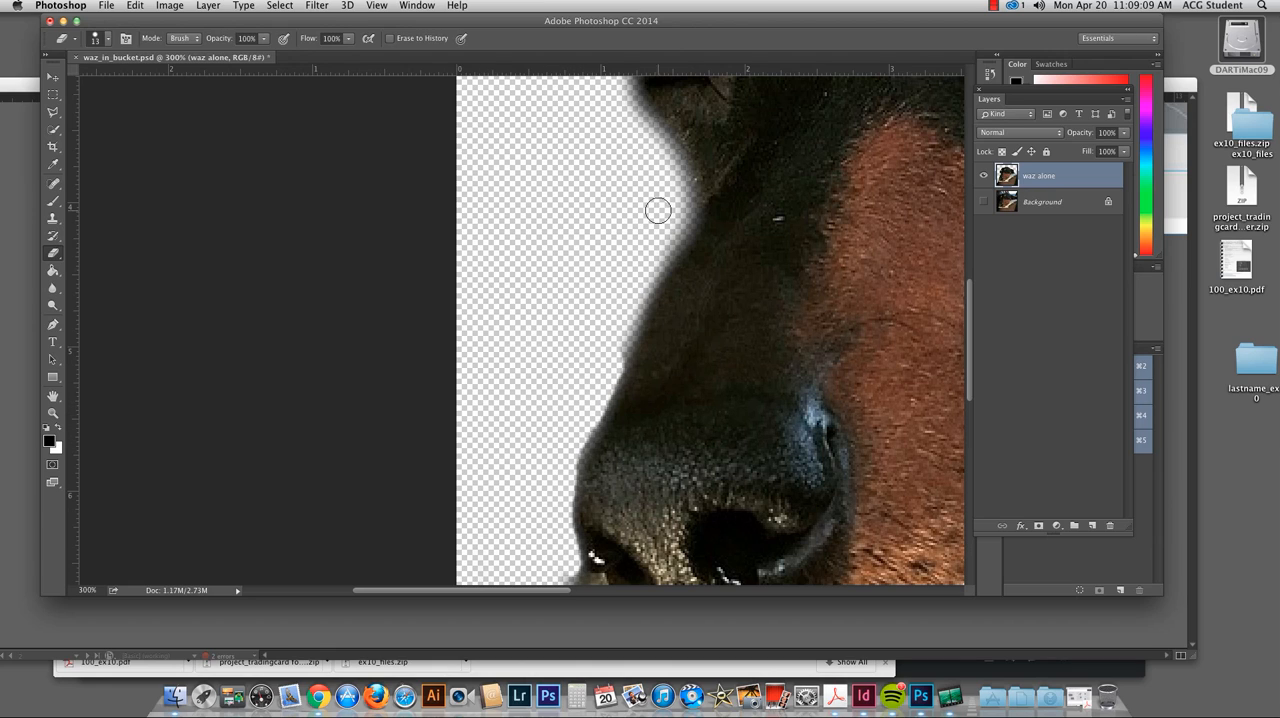
{"action": "mouse_move", "coordinate": [623, 113]}
{"action": "left_mouse_down"}
{"action": "mouse_move", "coordinate": [674, 168]}
{"action": "mouse_move", "coordinate": [669, 214]}
{"action": "left_mouse_up"}
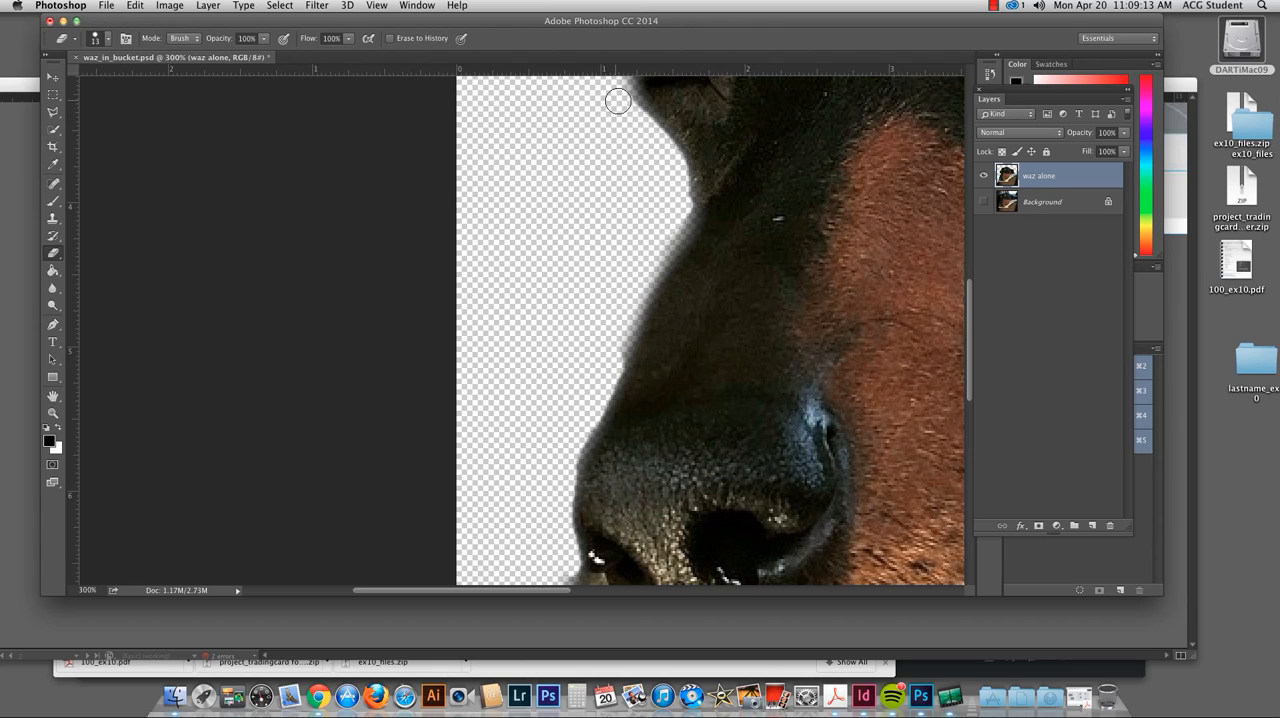
Step: Erase the soft fringe beside the blanket below the nose and a short stretch along the dog's brow
{"action": "scroll", "coordinate": [584, 460], "scroll_direction": "down", "scroll_amount": 5}
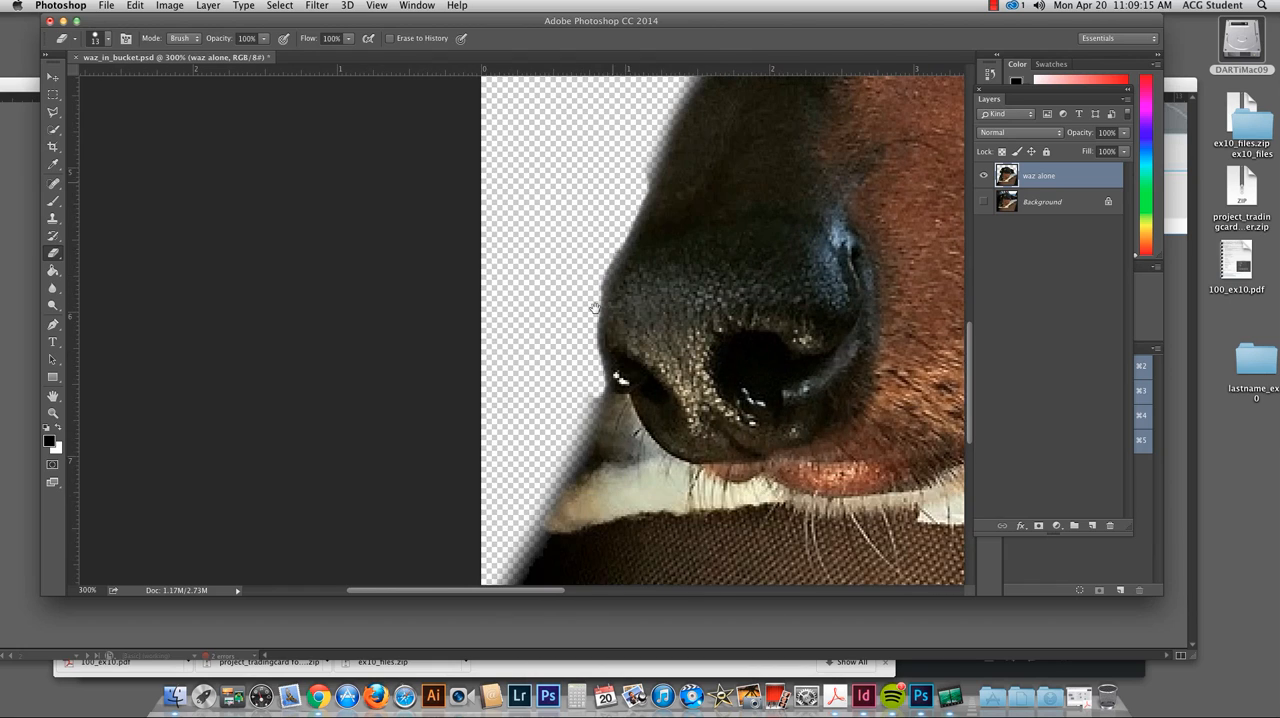
{"action": "left_click_drag", "start_coordinate": [591, 406], "coordinate": [512, 556]}
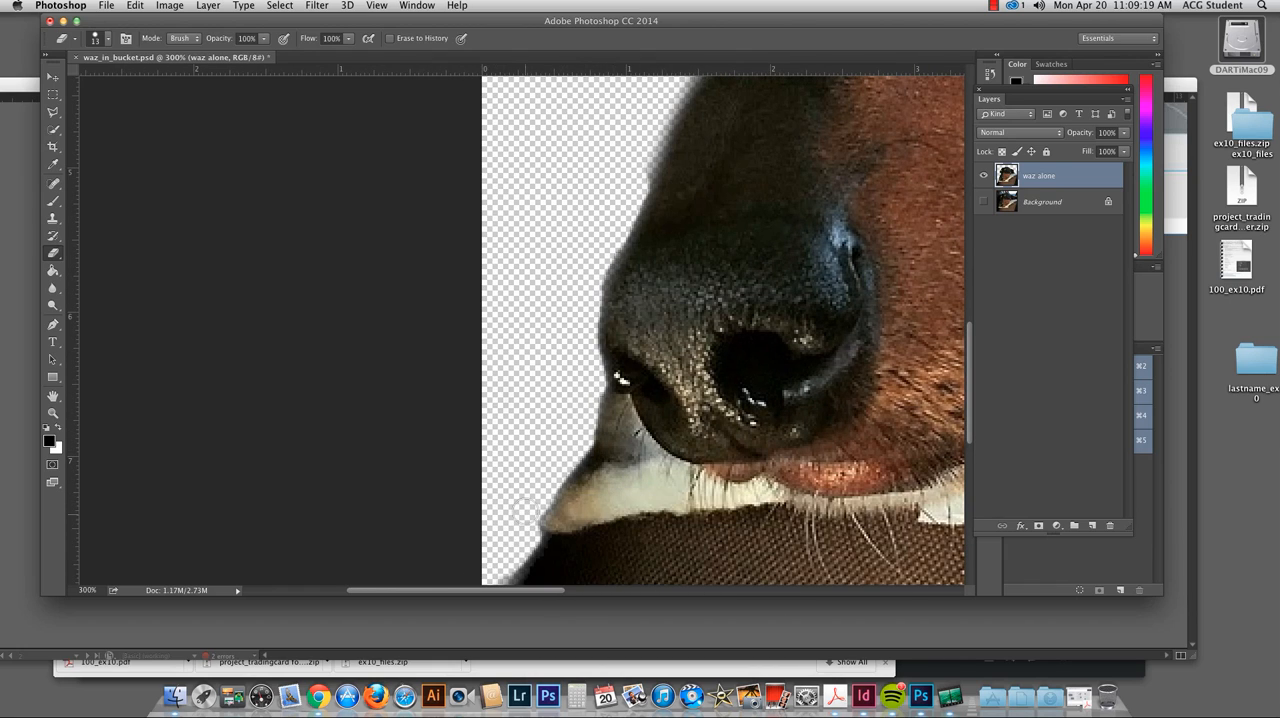
{"action": "scroll", "coordinate": [583, 311], "scroll_direction": "up", "scroll_amount": 10}
{"action": "scroll", "coordinate": [583, 311], "scroll_direction": "down", "scroll_amount": 6}
{"action": "key", "text": "super+r"}
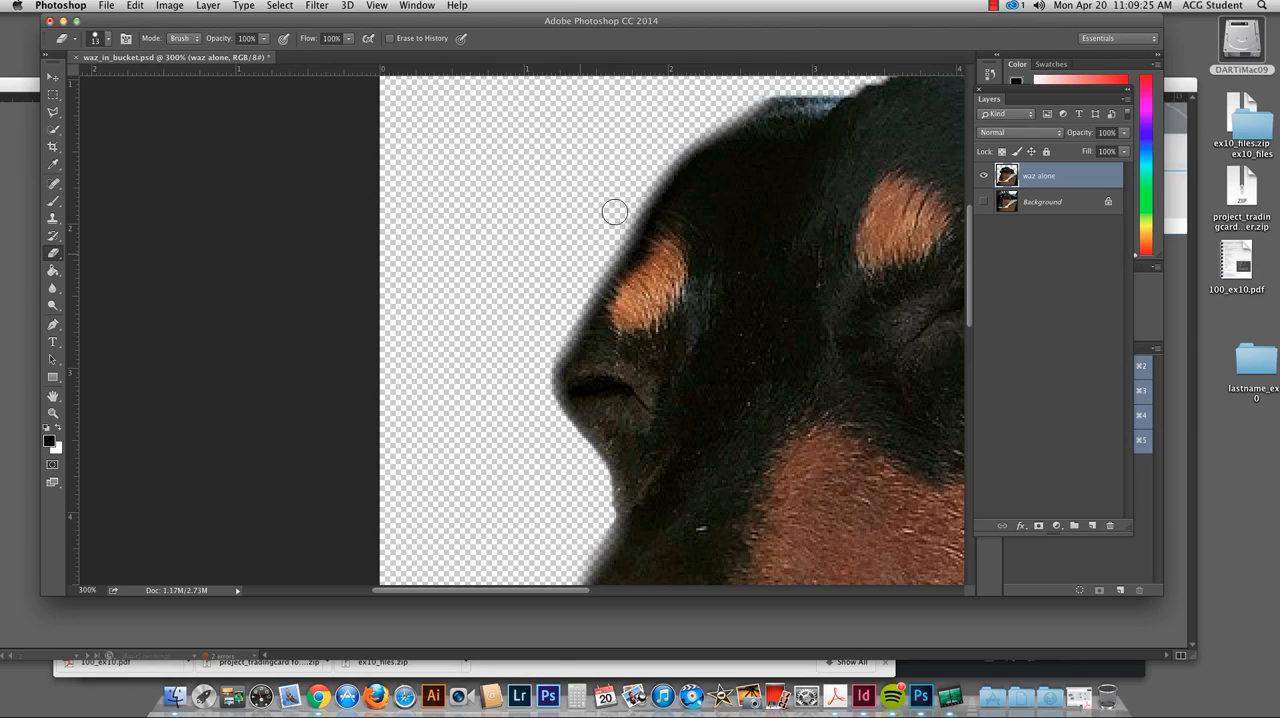
{"action": "left_click_drag", "start_coordinate": [626, 221], "coordinate": [594, 258]}
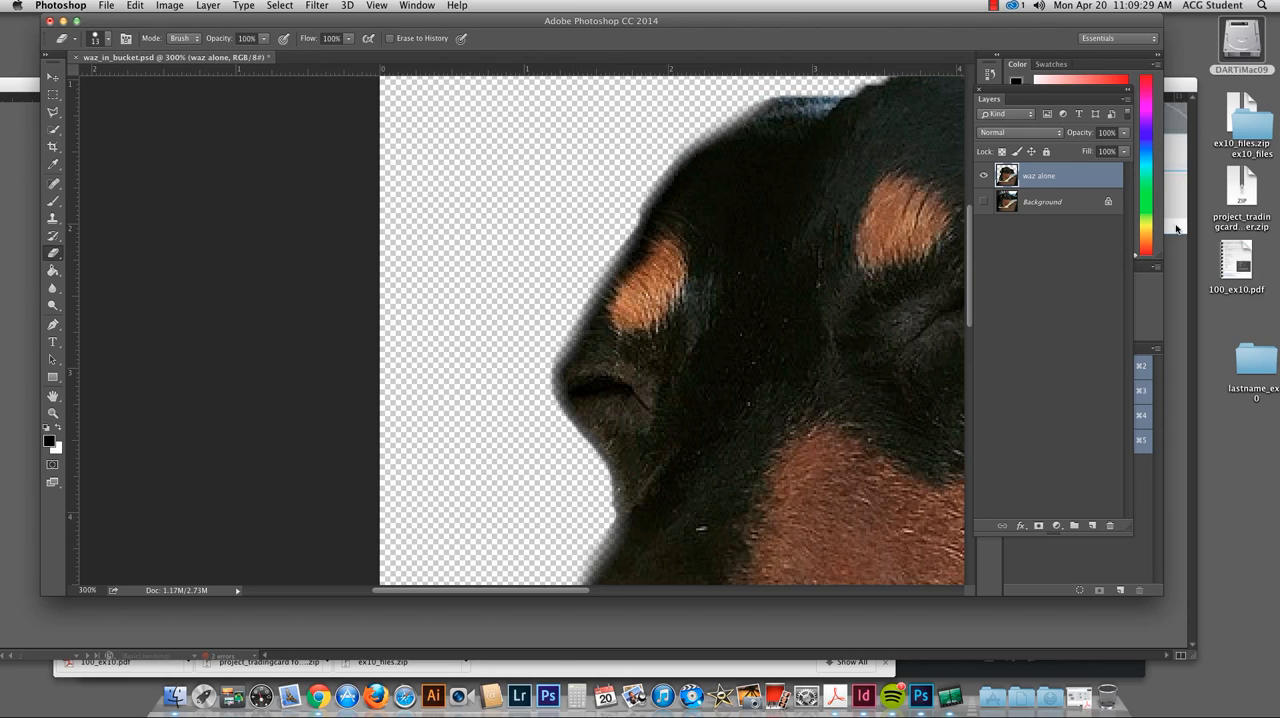
Step: Close waz_in_bucket.psd with its changes saved, return to InDesign and deselect the image
{"action": "key", "text": "super+w"}
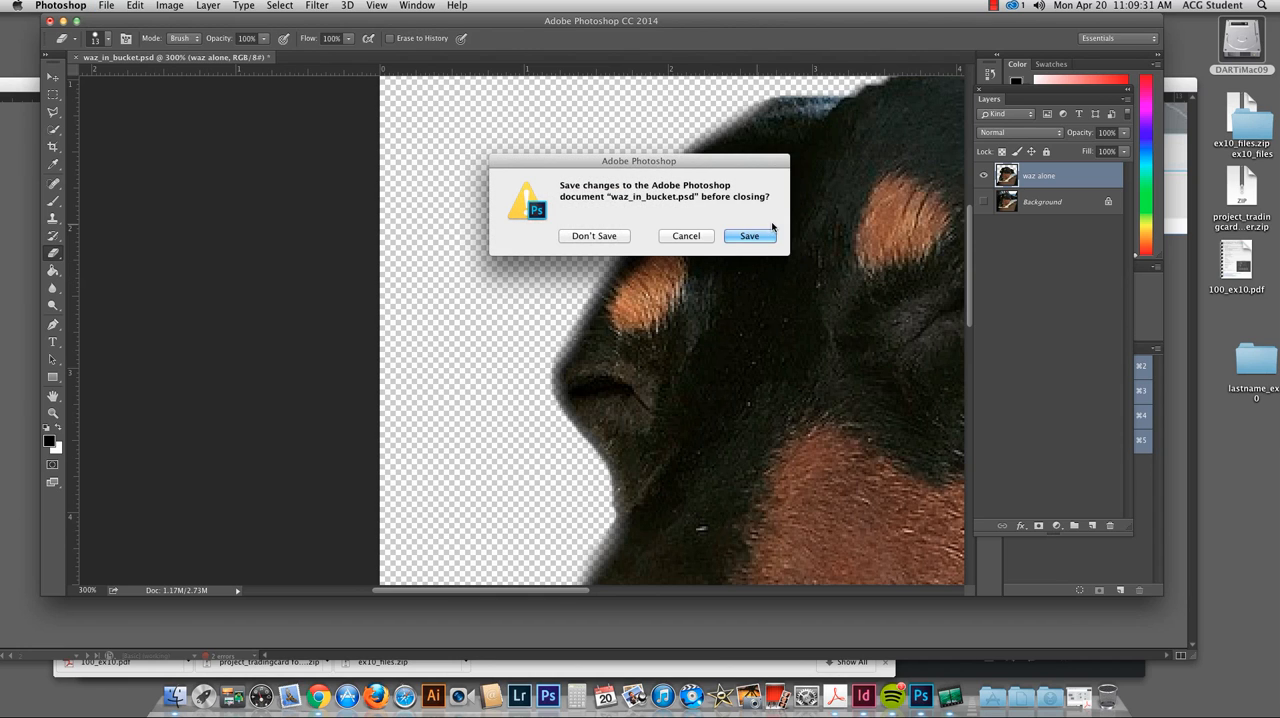
{"action": "left_click", "coordinate": [757, 233]}
{"action": "key", "text": "super+Tab"}
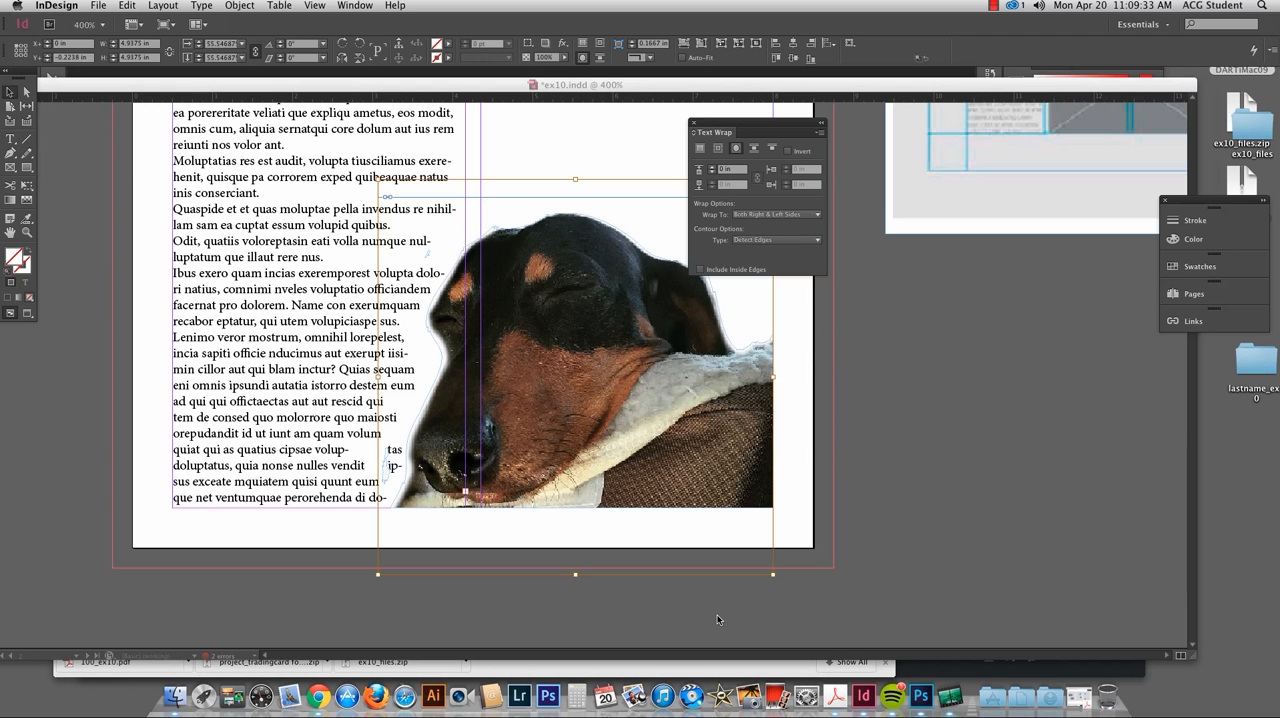
{"action": "left_click", "coordinate": [722, 614]}
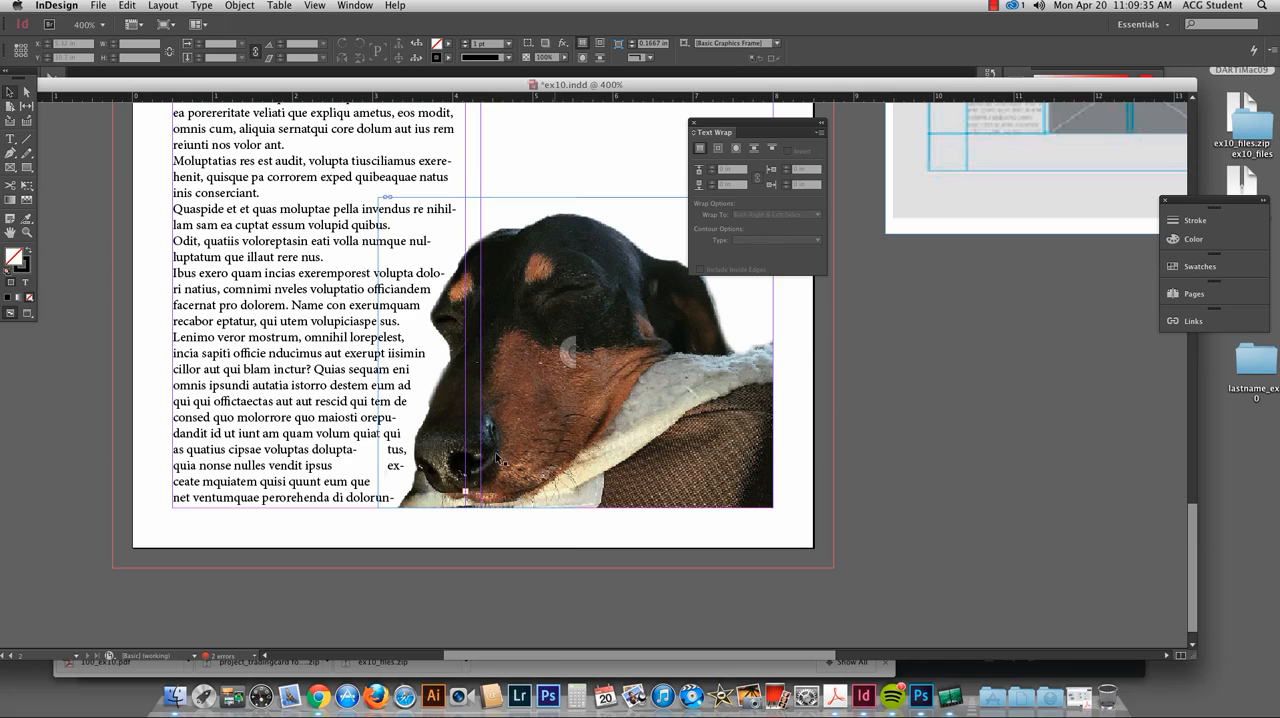
Step: Try the Same as Clipping, Graphic Frame, Detect Edges and Bounding Box contour types for the dog image's text wrap
{"action": "left_click", "coordinate": [380, 370]}
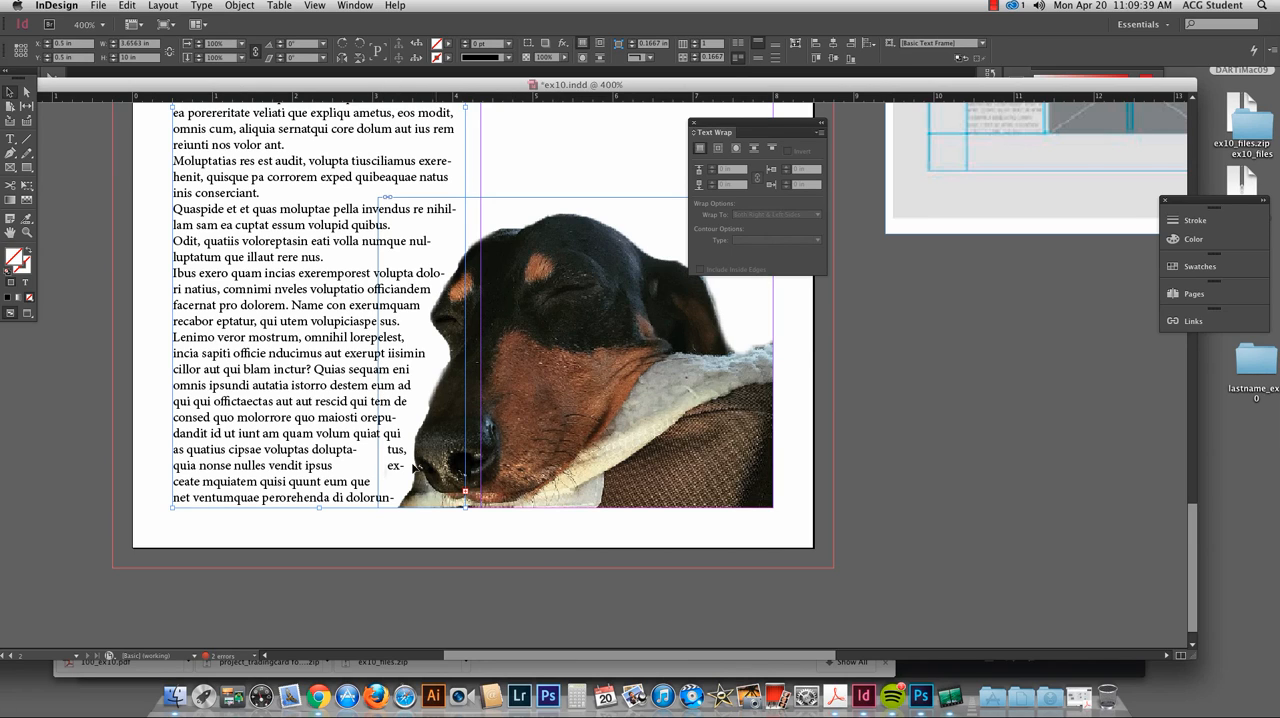
{"action": "left_click", "coordinate": [572, 331]}
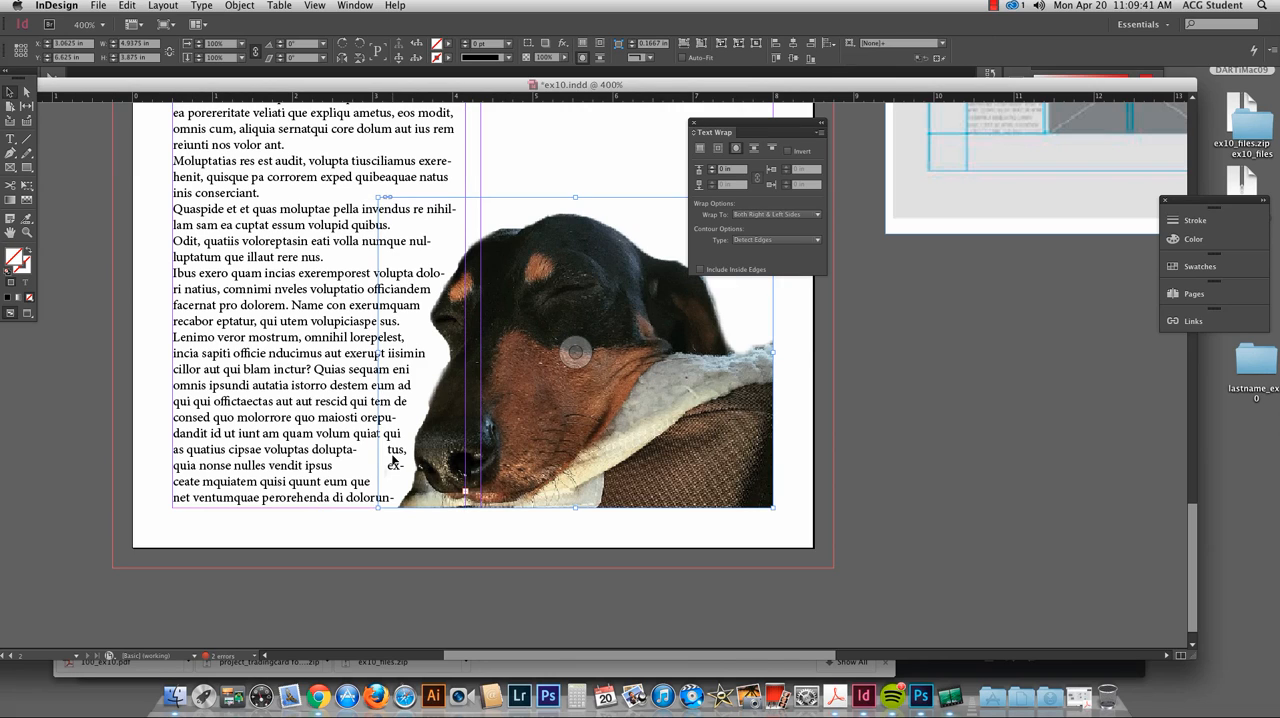
{"action": "left_click", "coordinate": [754, 241]}
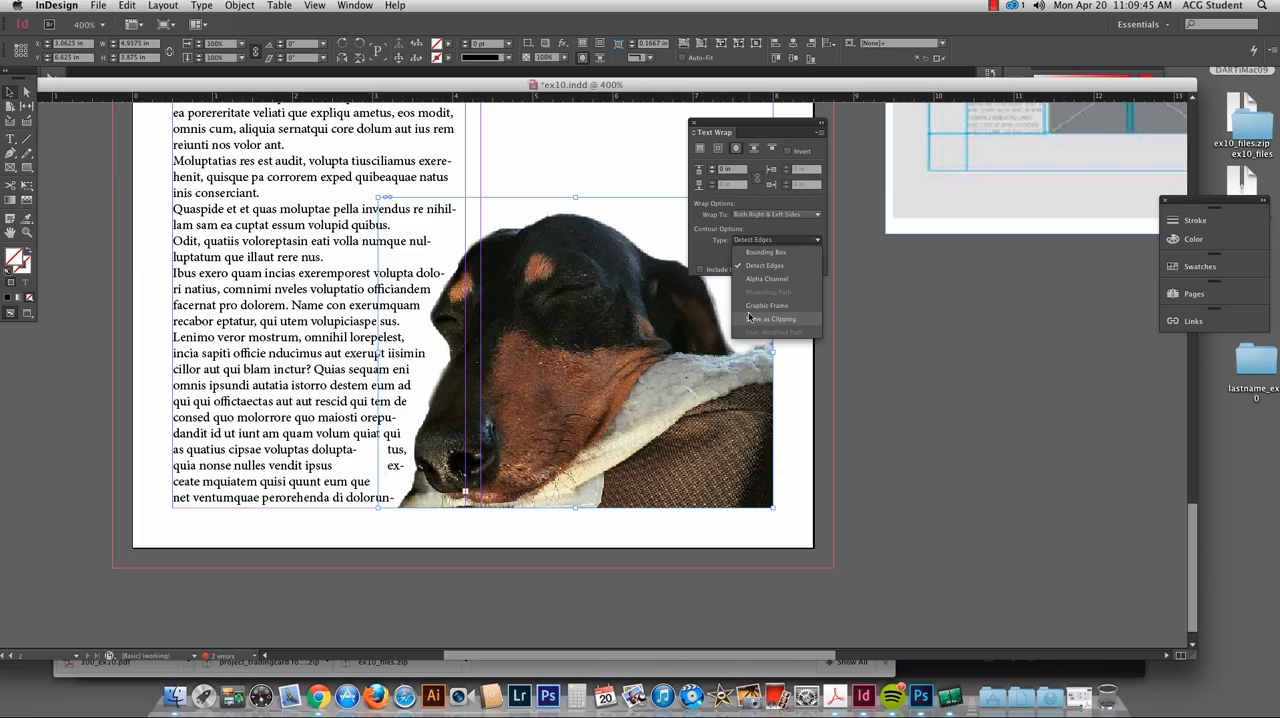
{"action": "left_click", "coordinate": [756, 318]}
{"action": "left_click", "coordinate": [754, 241]}
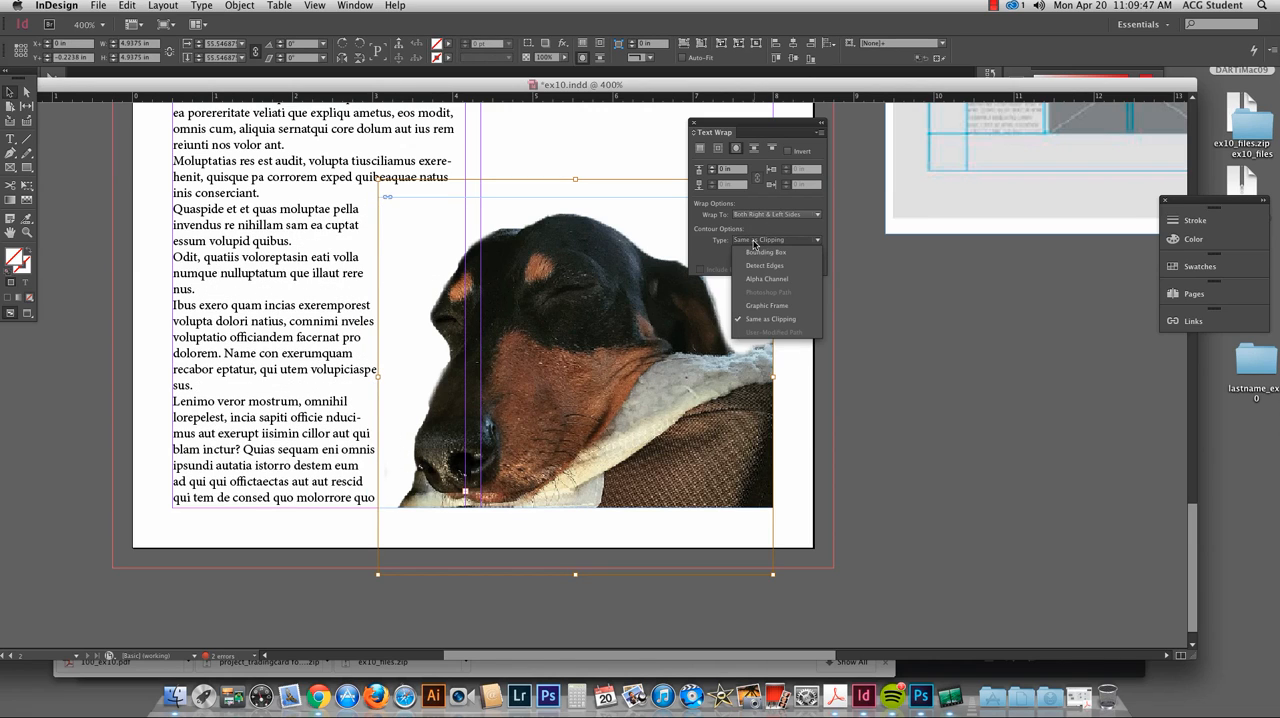
{"action": "left_click", "coordinate": [766, 305]}
{"action": "left_click", "coordinate": [748, 241]}
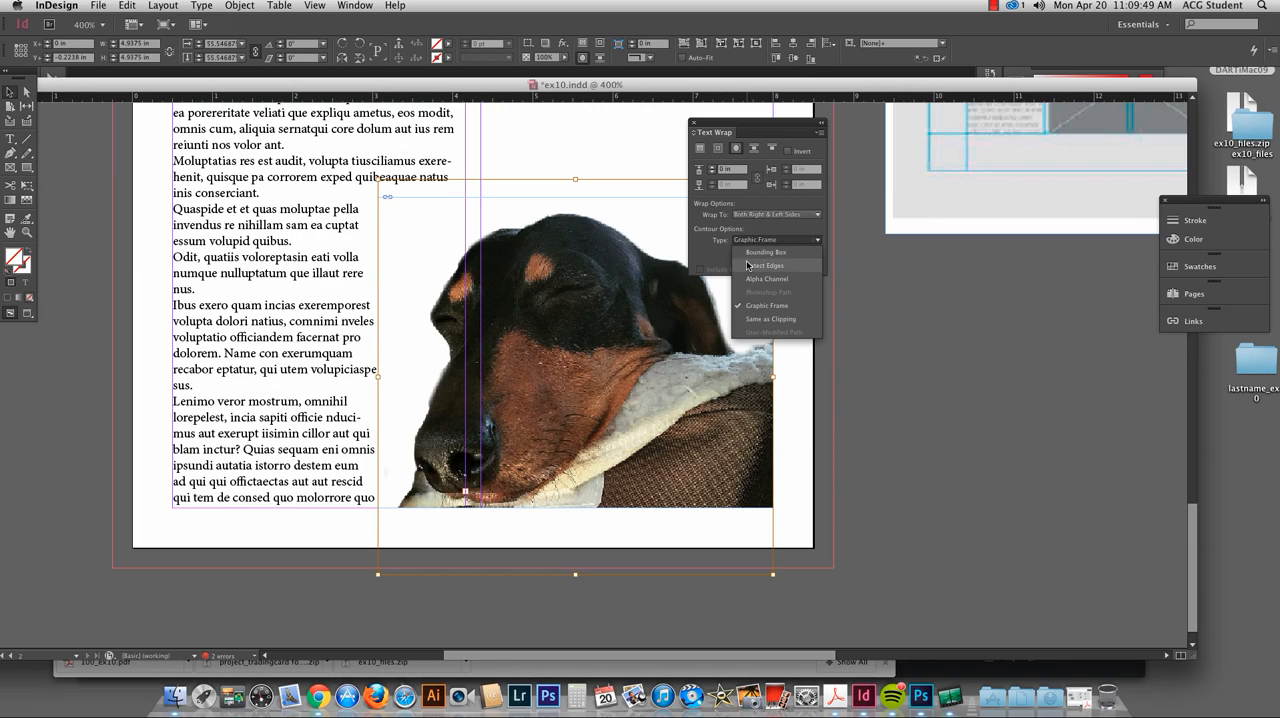
{"action": "left_click", "coordinate": [764, 265]}
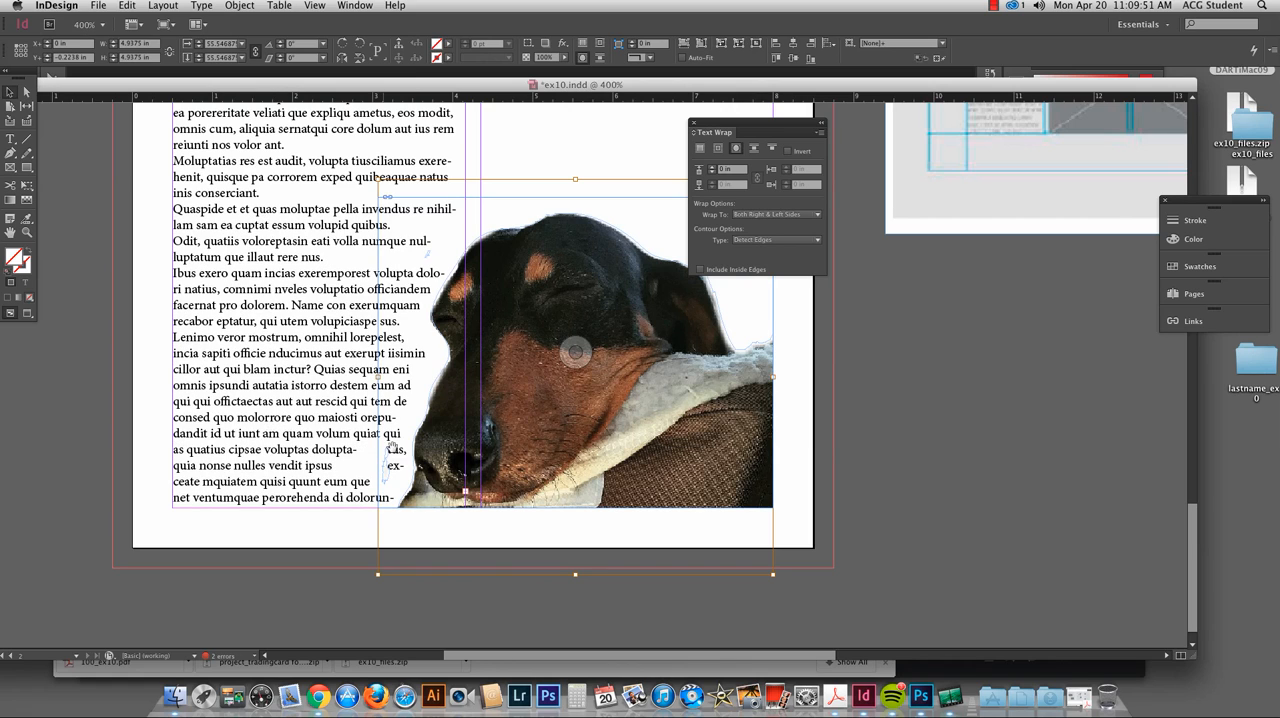
{"action": "left_click", "coordinate": [760, 243]}
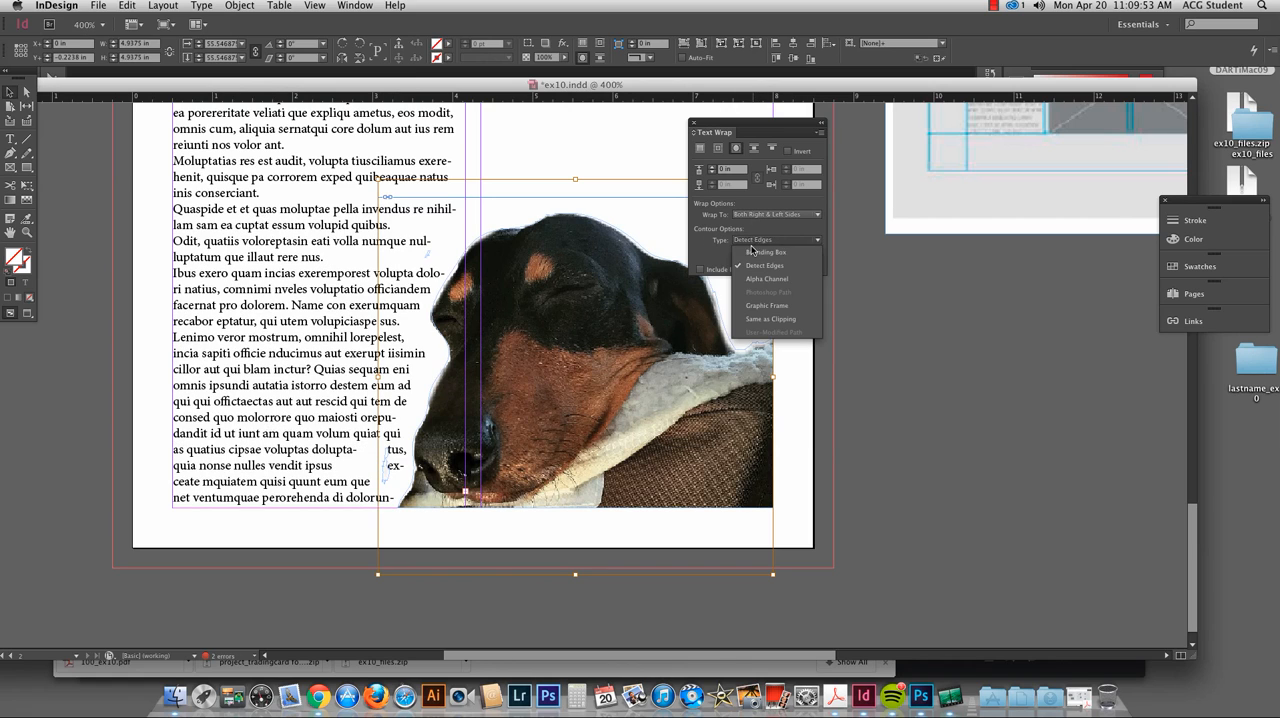
{"action": "left_click", "coordinate": [758, 252]}
{"action": "left_click", "coordinate": [752, 241]}
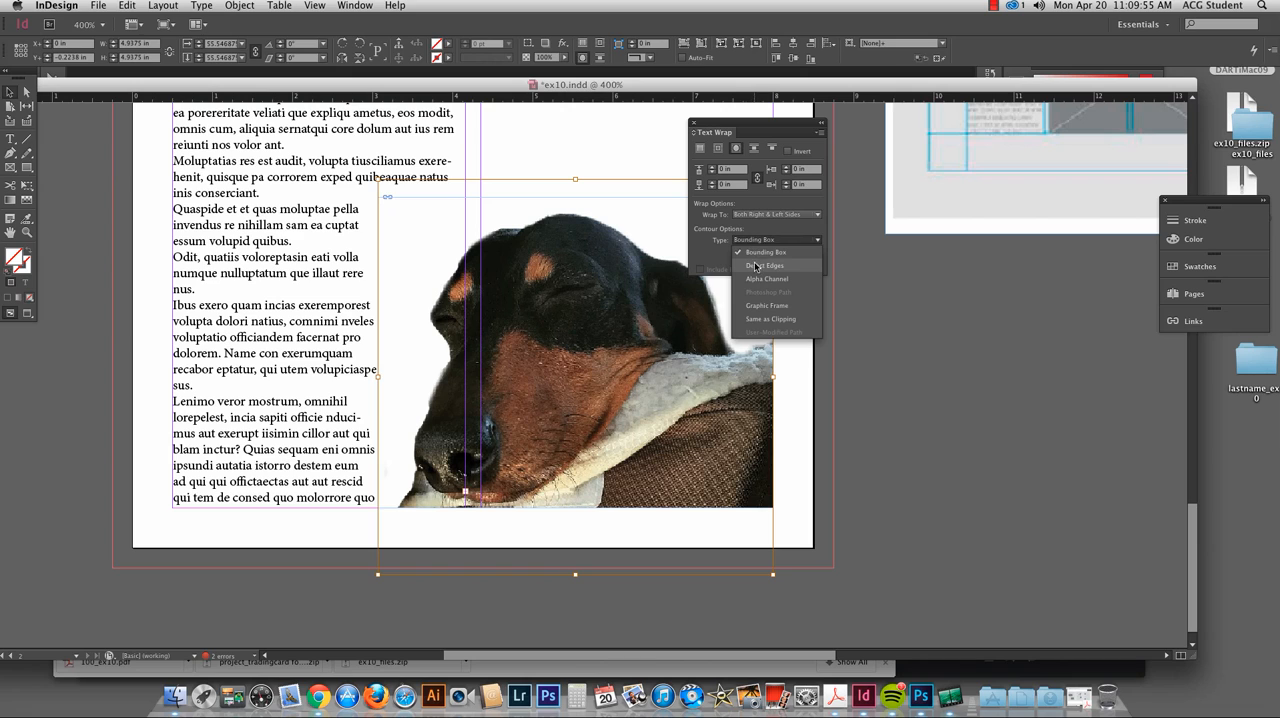
{"action": "left_click", "coordinate": [760, 265]}
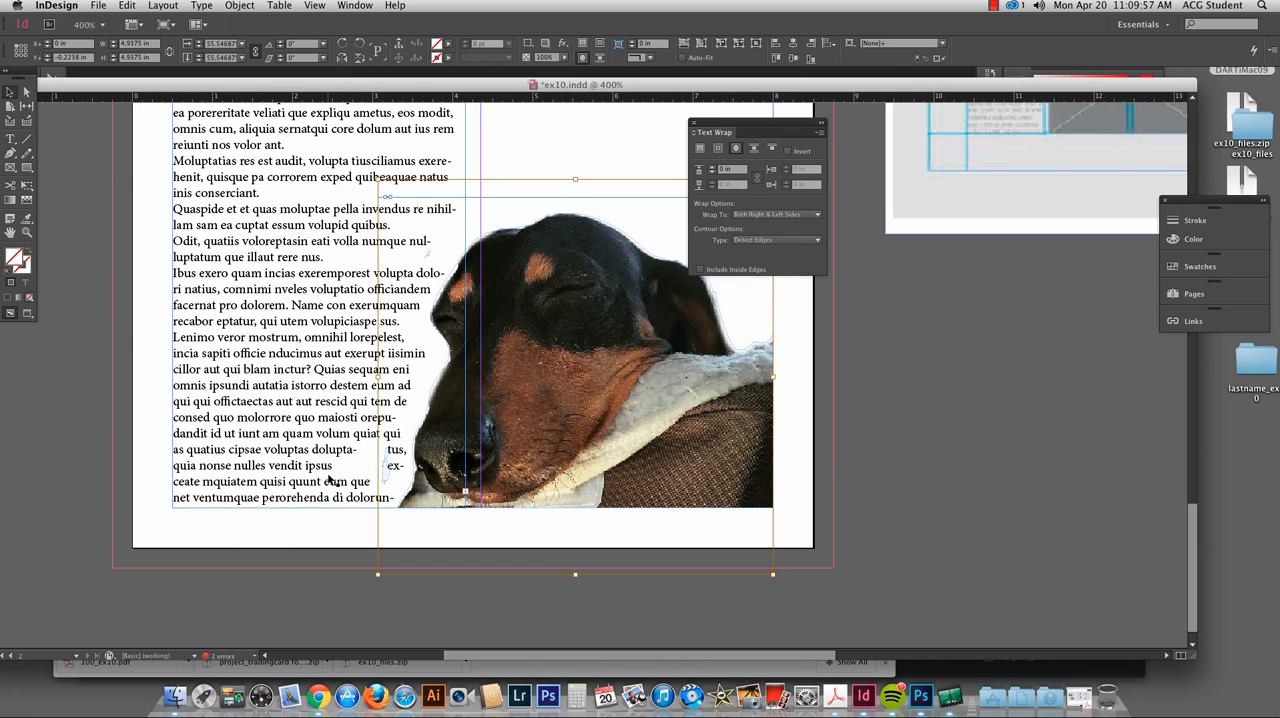
Step: Set the dog image's text wrap contour type to Alpha Channel with Transparency as the alpha
{"action": "left_click", "coordinate": [752, 241]}
{"action": "left_click", "coordinate": [767, 278]}
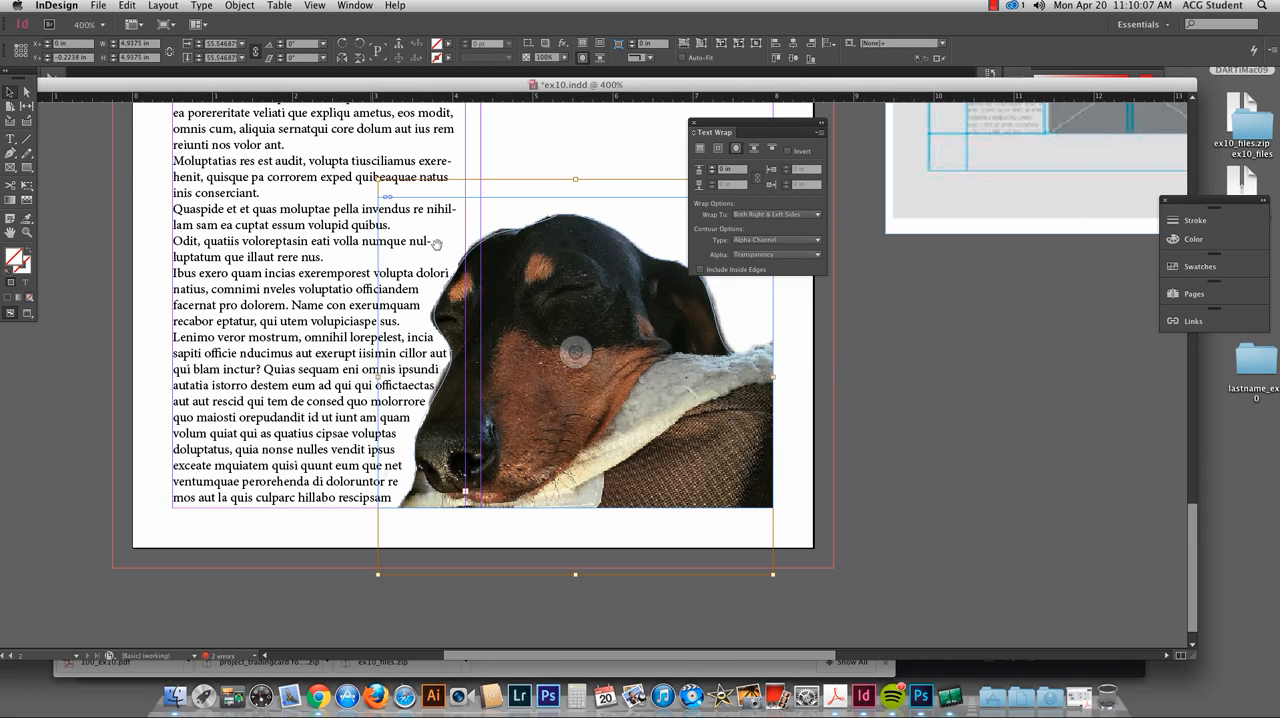
{"action": "left_click", "coordinate": [756, 256]}
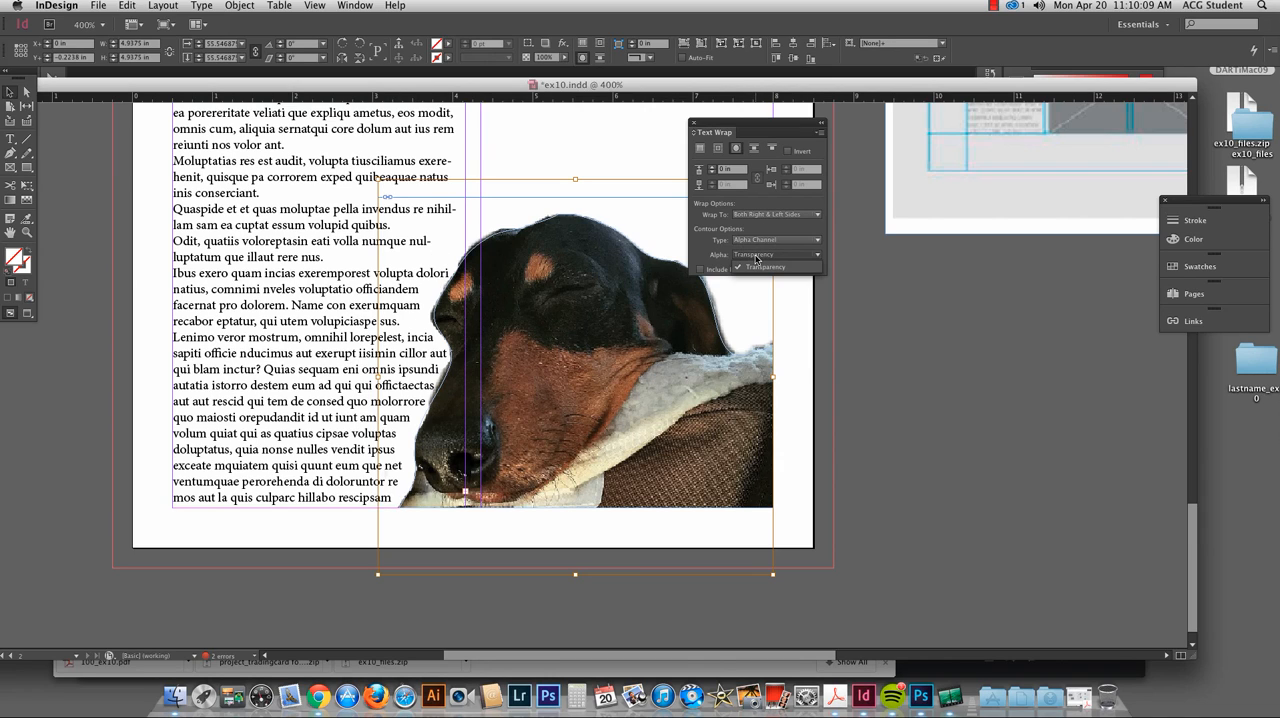
{"action": "left_click", "coordinate": [762, 266]}
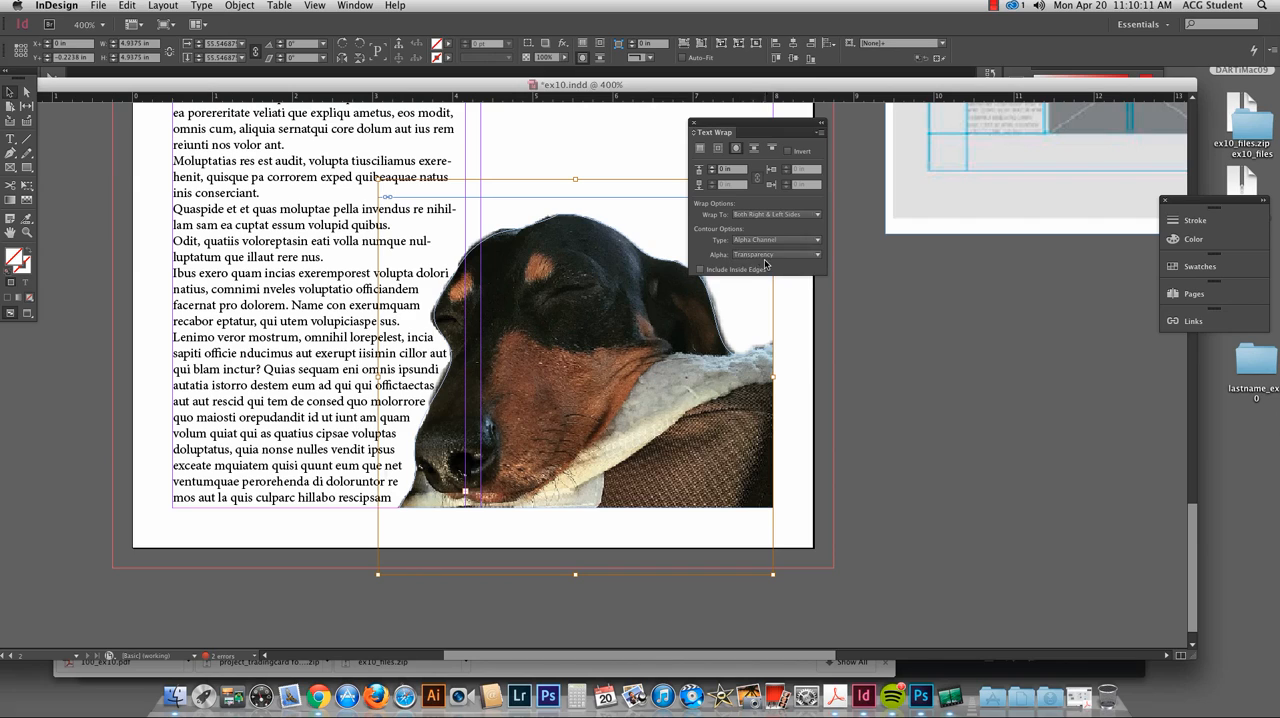
Step: Set the text wrap offset around the dog to 0.125 in and check the spacing in a preview without guides
{"action": "left_click", "coordinate": [712, 167]}
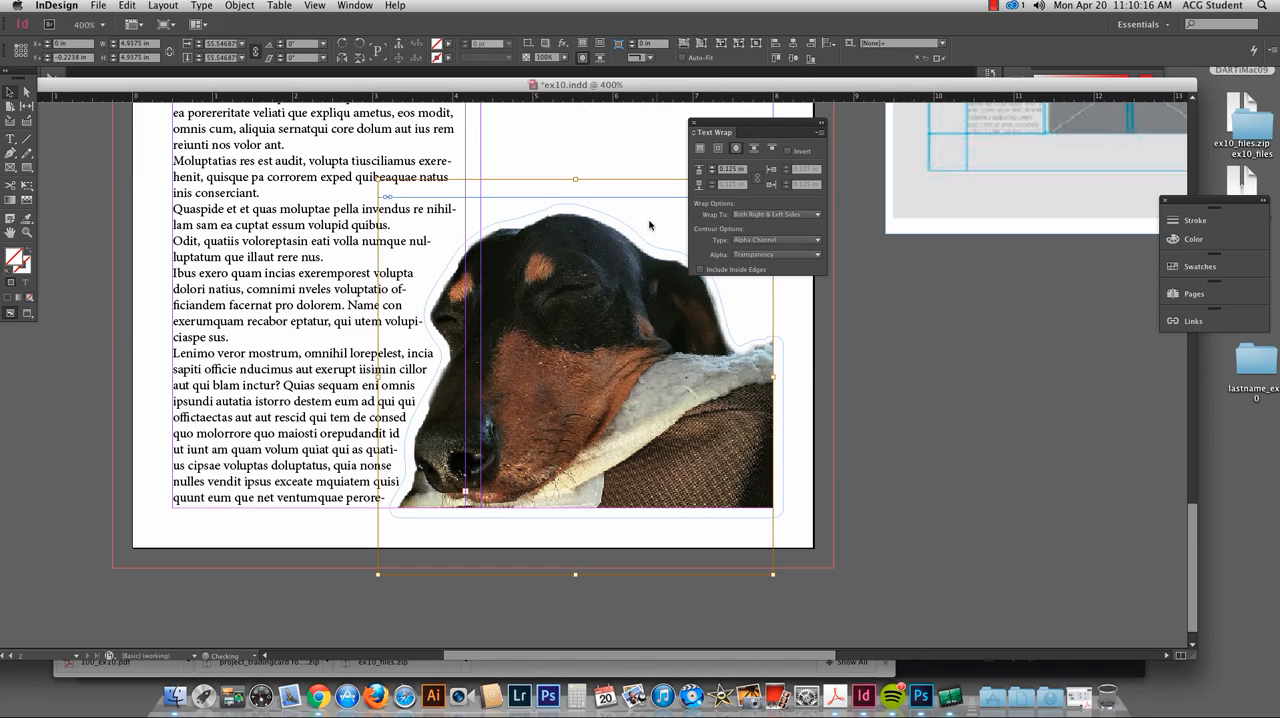
{"action": "left_click", "coordinate": [712, 173]}
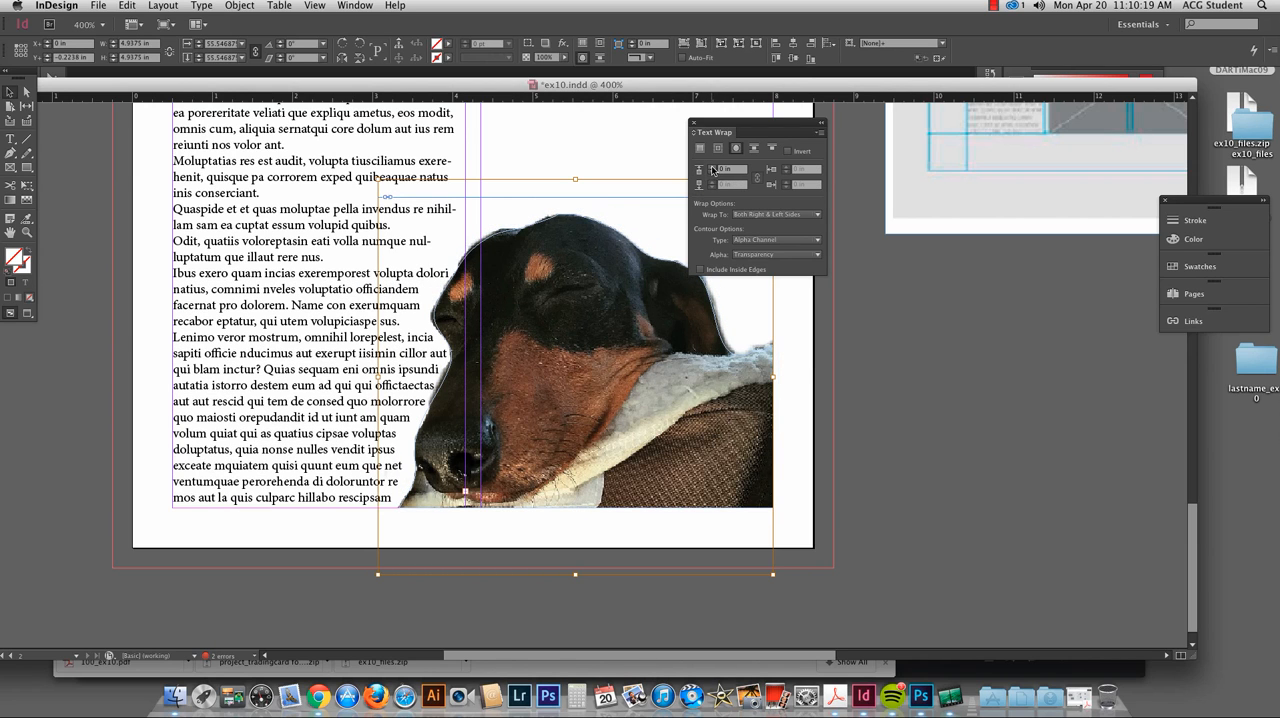
{"action": "left_click", "coordinate": [712, 167]}
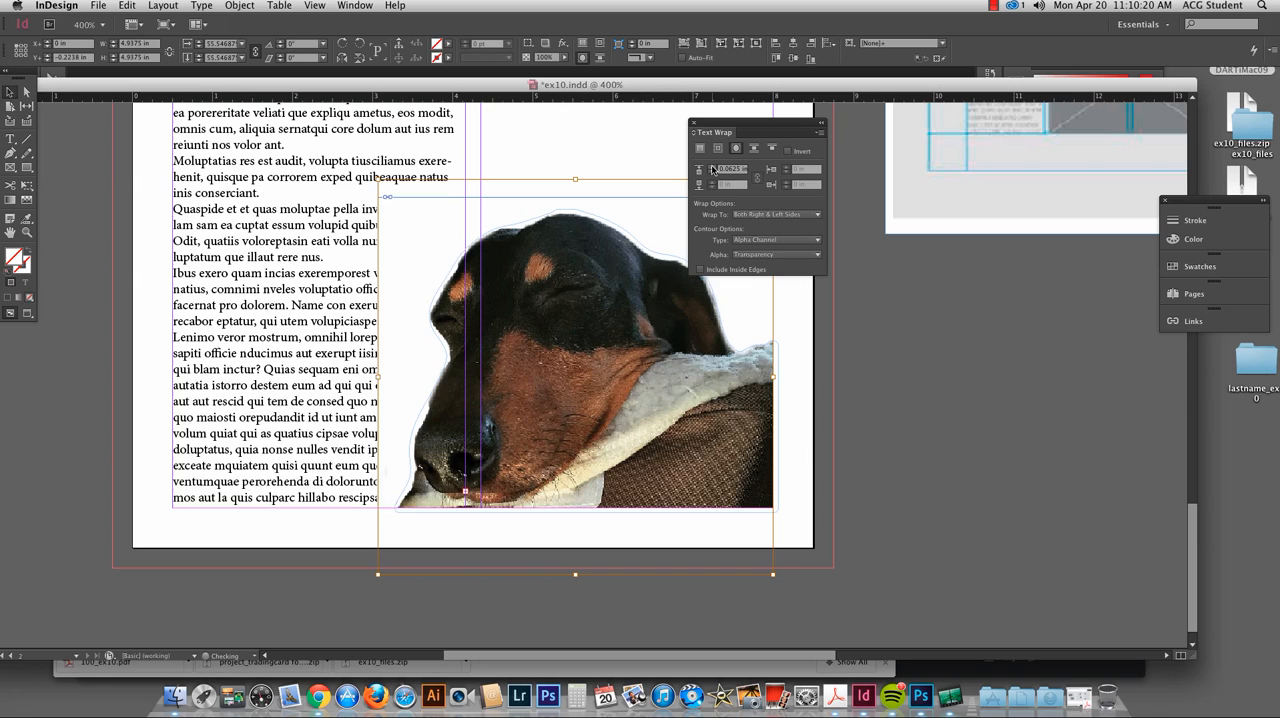
{"action": "left_click", "coordinate": [878, 344]}
{"action": "key", "text": "w"}
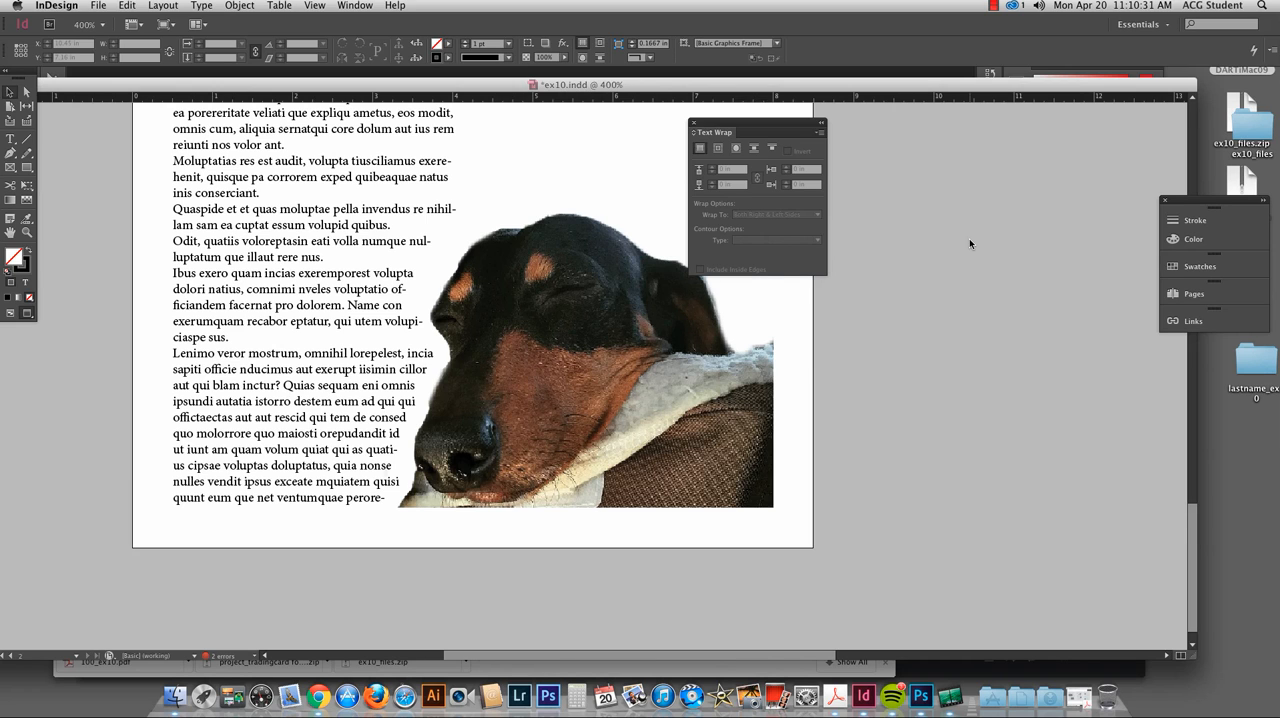
{"action": "left_click_drag", "start_coordinate": [370, 248], "coordinate": [398, 343]}
{"action": "key", "text": "super+minus"}
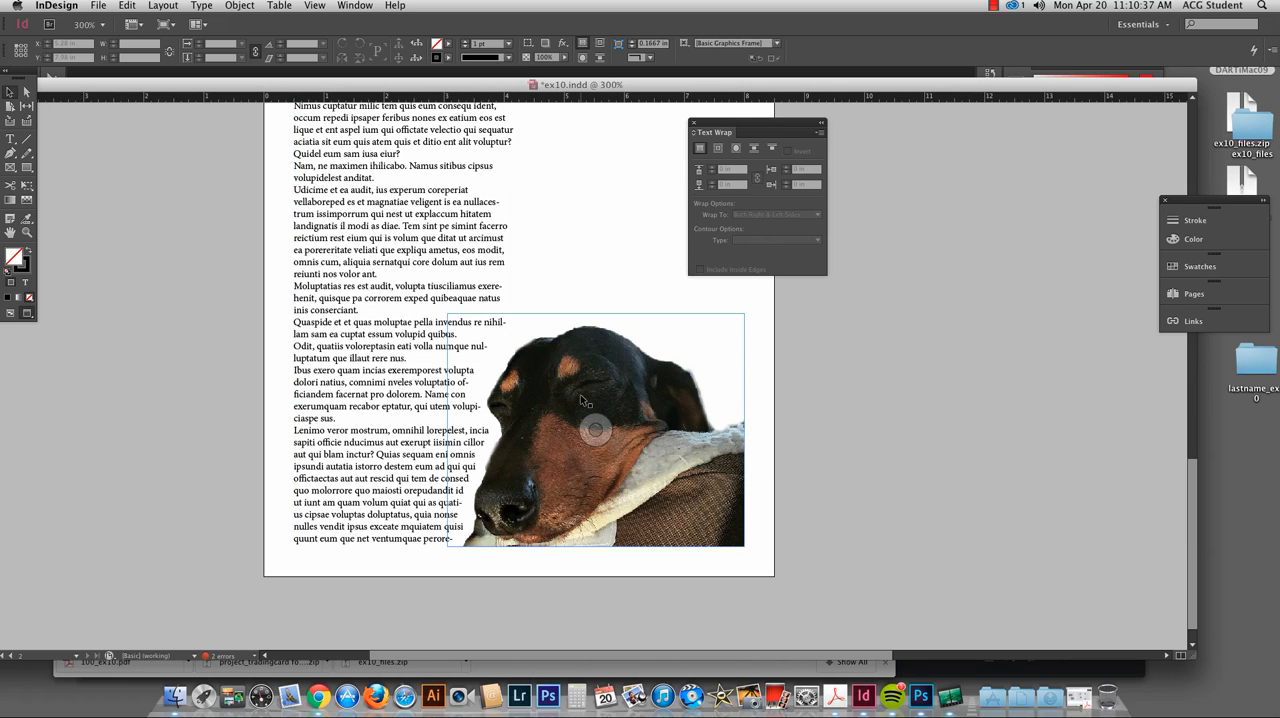
{"action": "key", "text": "w"}
{"action": "left_click_drag", "start_coordinate": [615, 387], "coordinate": [492, 429]}
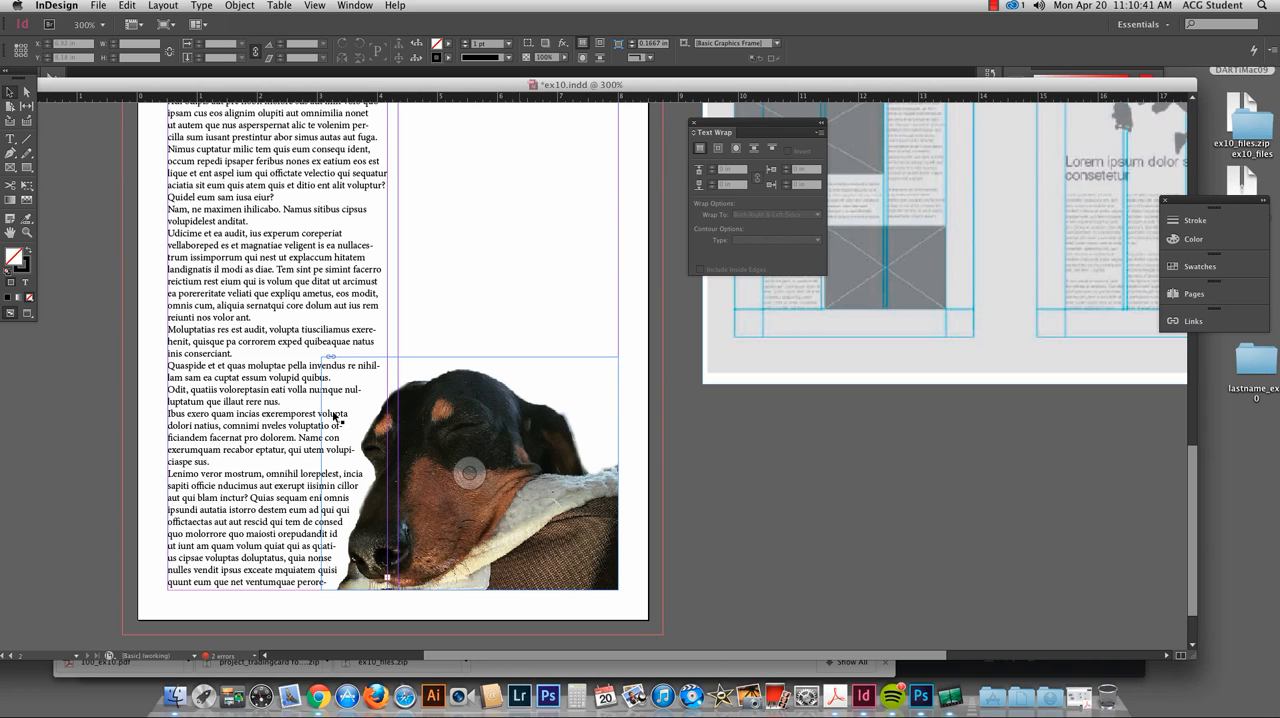
{"action": "key", "text": "super+minus"}
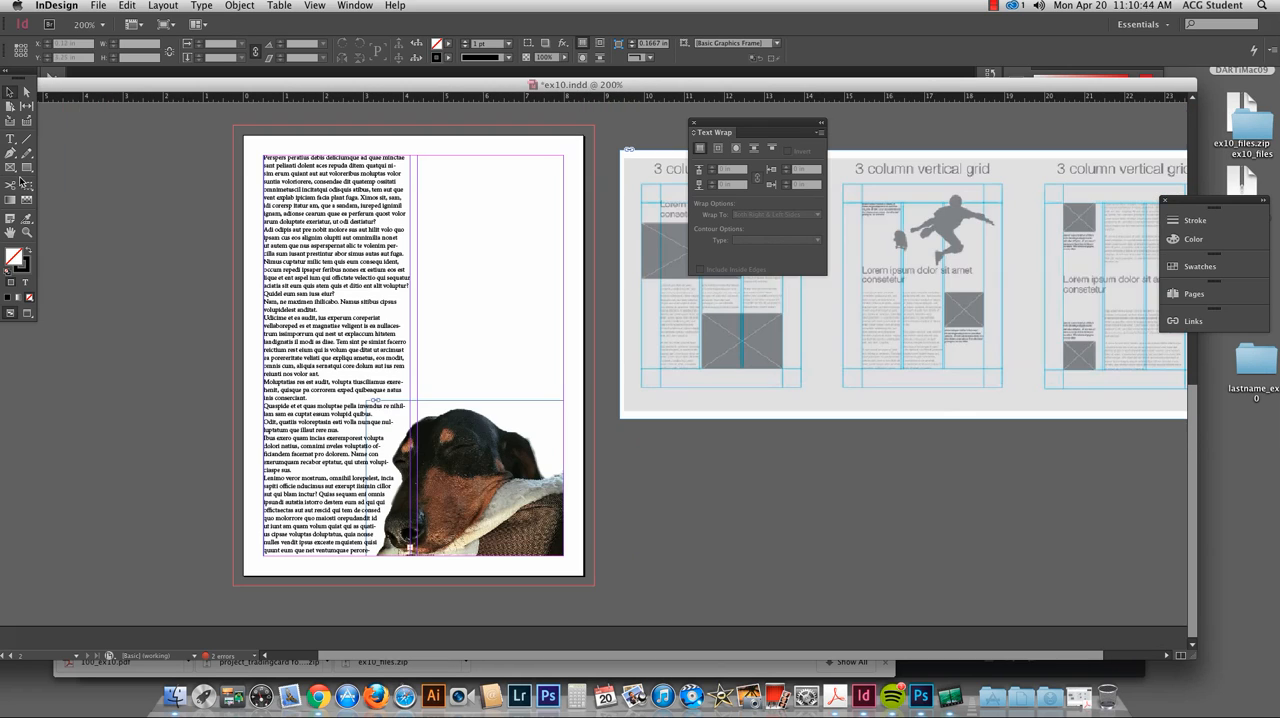
{"action": "left_click", "coordinate": [11, 168]}
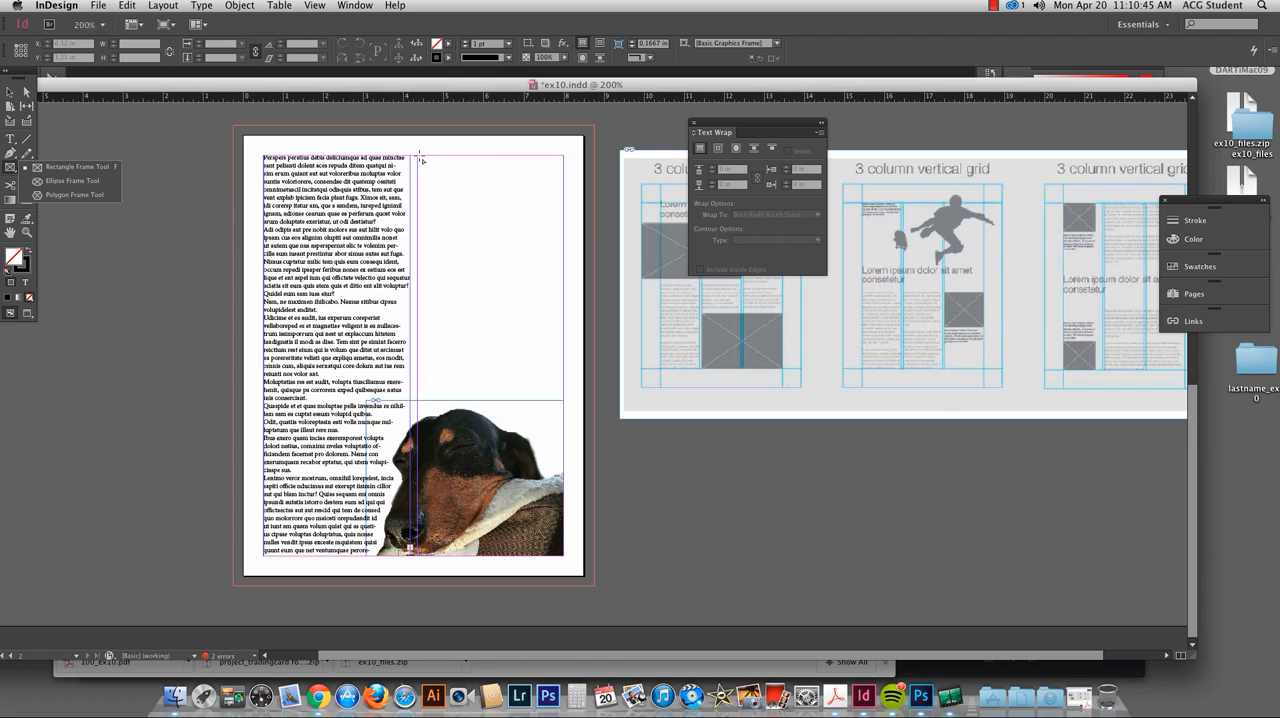
{"action": "left_click_drag", "start_coordinate": [421, 159], "coordinate": [564, 430]}
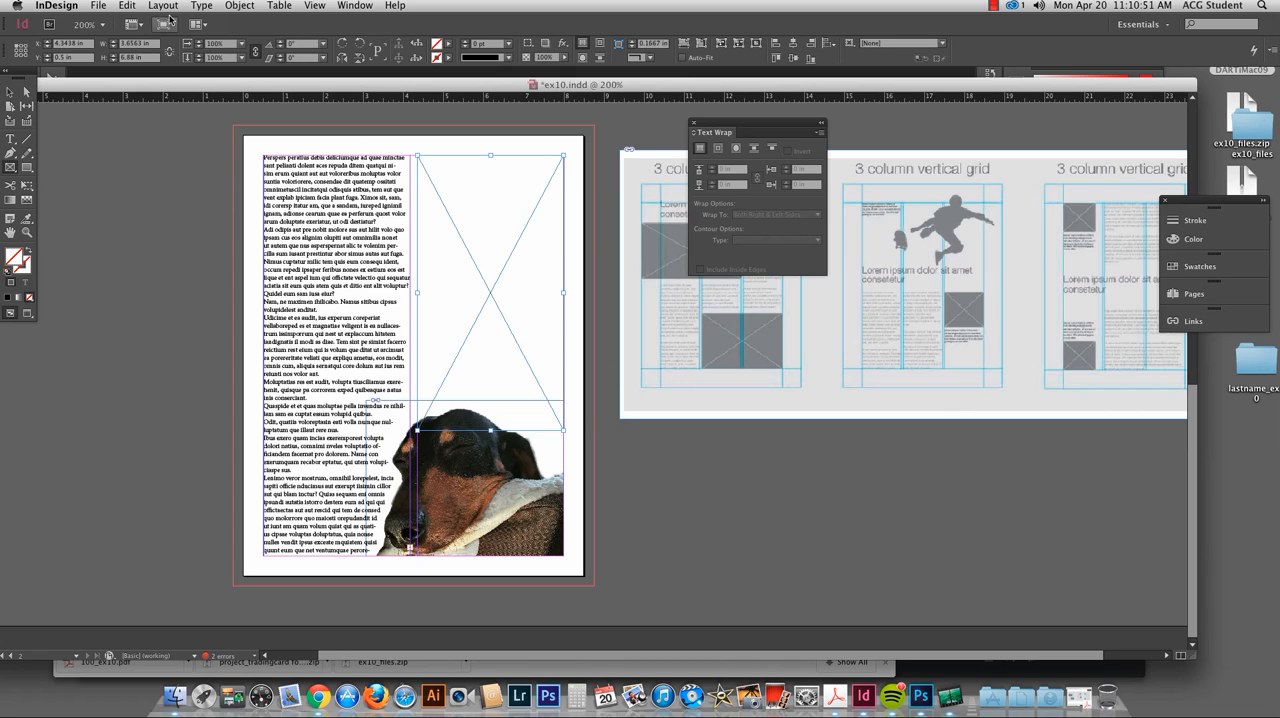
{"action": "key", "text": "Delete"}
Step: Draw a text frame across the empty second column from the top margin to over the dog's head and fill it with placeholder text
{"action": "left_click", "coordinate": [10, 139]}
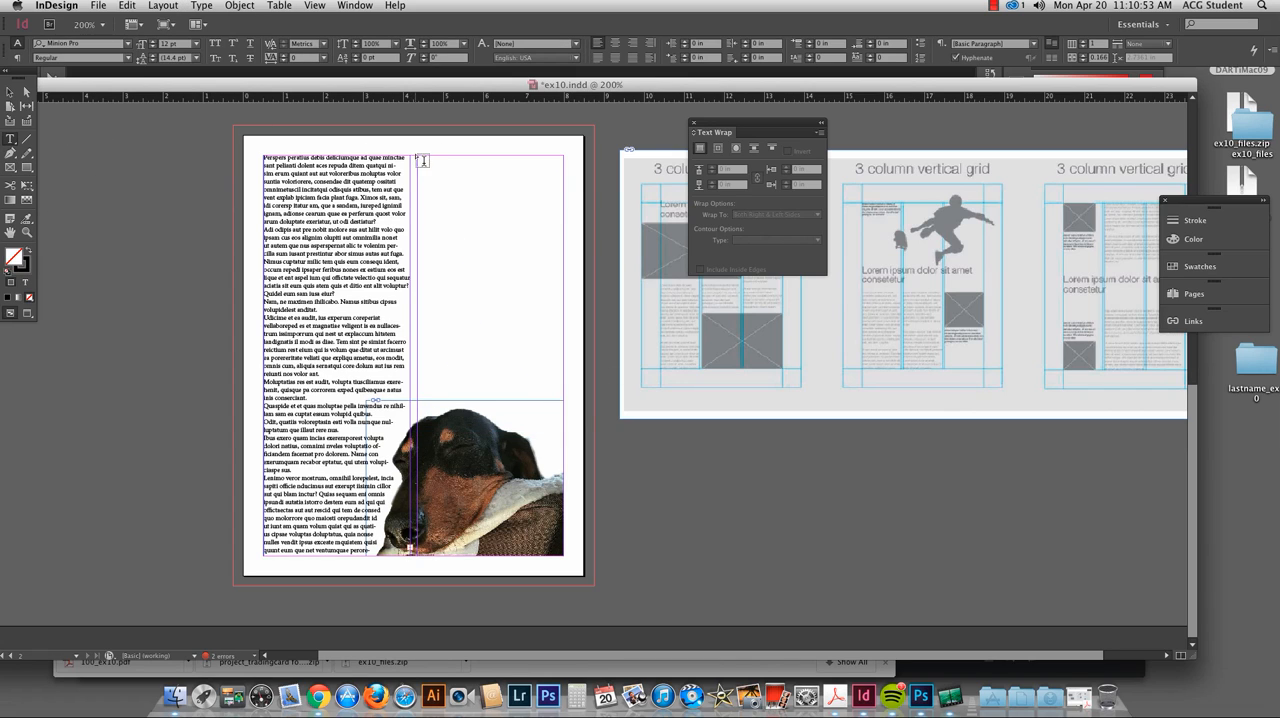
{"action": "left_click_drag", "start_coordinate": [416, 155], "coordinate": [565, 438]}
{"action": "left_click", "coordinate": [202, 5]}
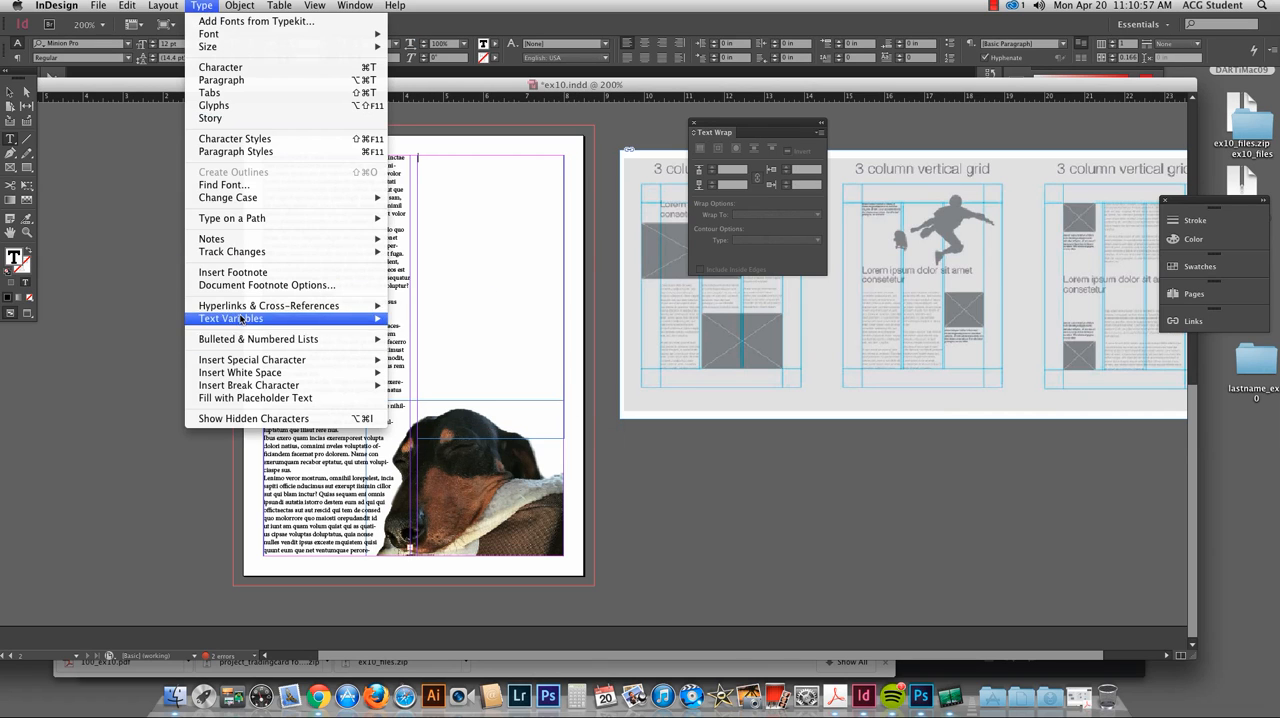
{"action": "left_click", "coordinate": [250, 397]}
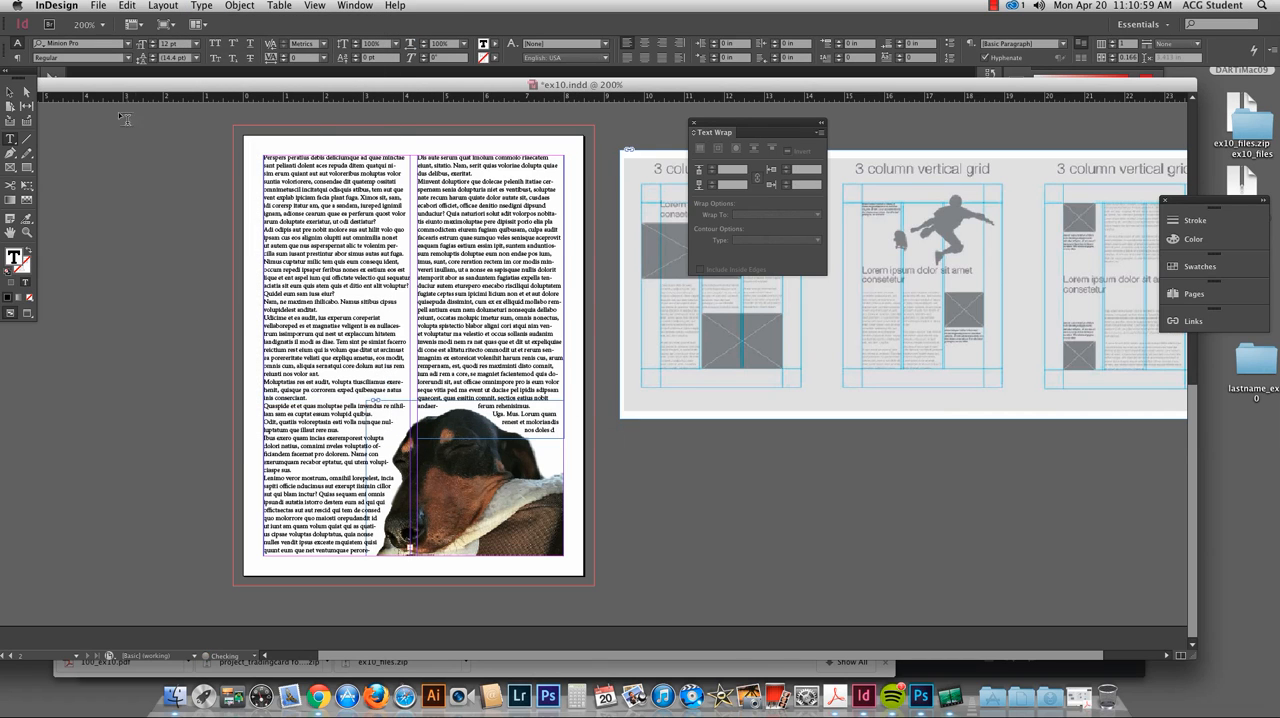
Step: Preview the two-column page without guides and frame edges, and return to the normal view
{"action": "left_click", "coordinate": [9, 92]}
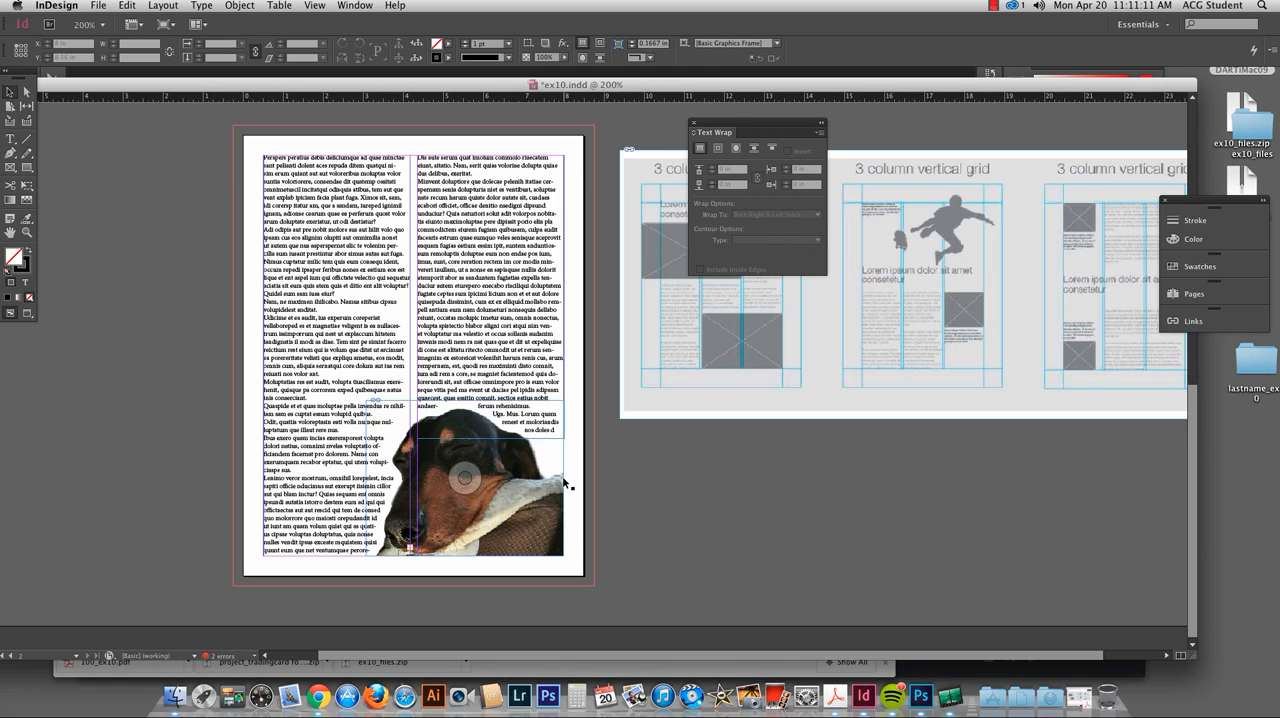
{"action": "key", "text": "w"}
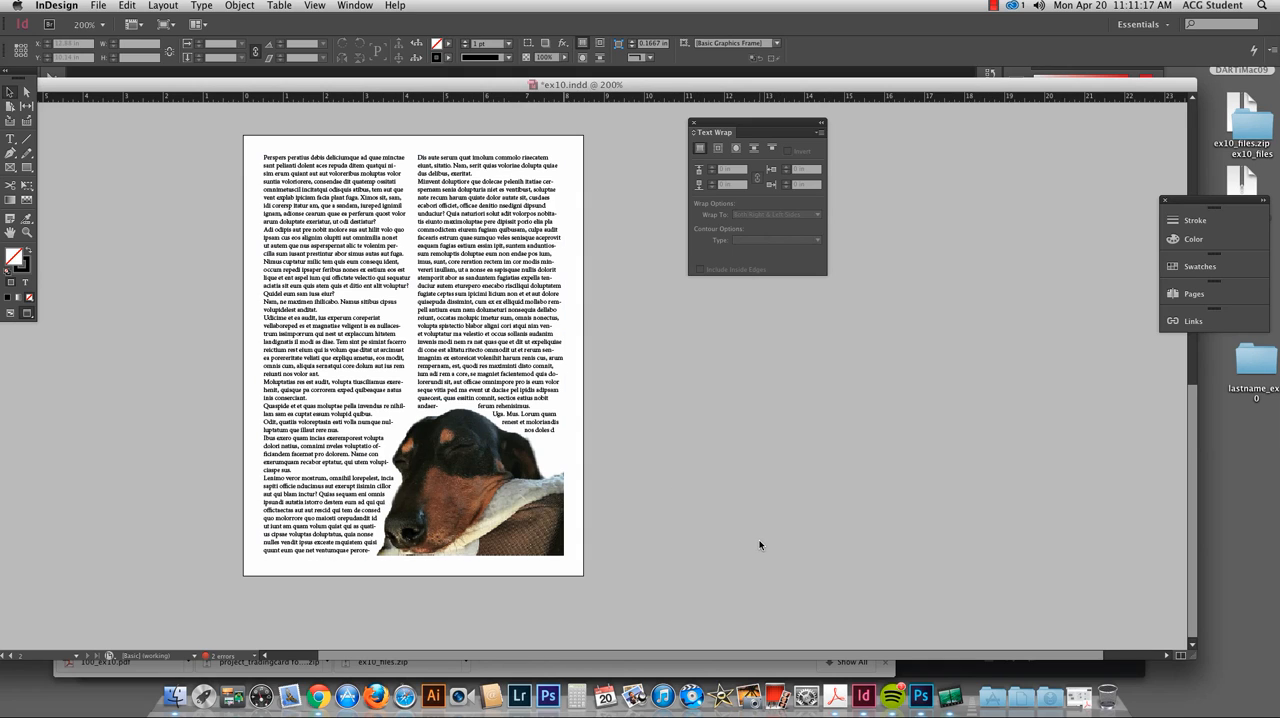
{"action": "key", "text": "w"}
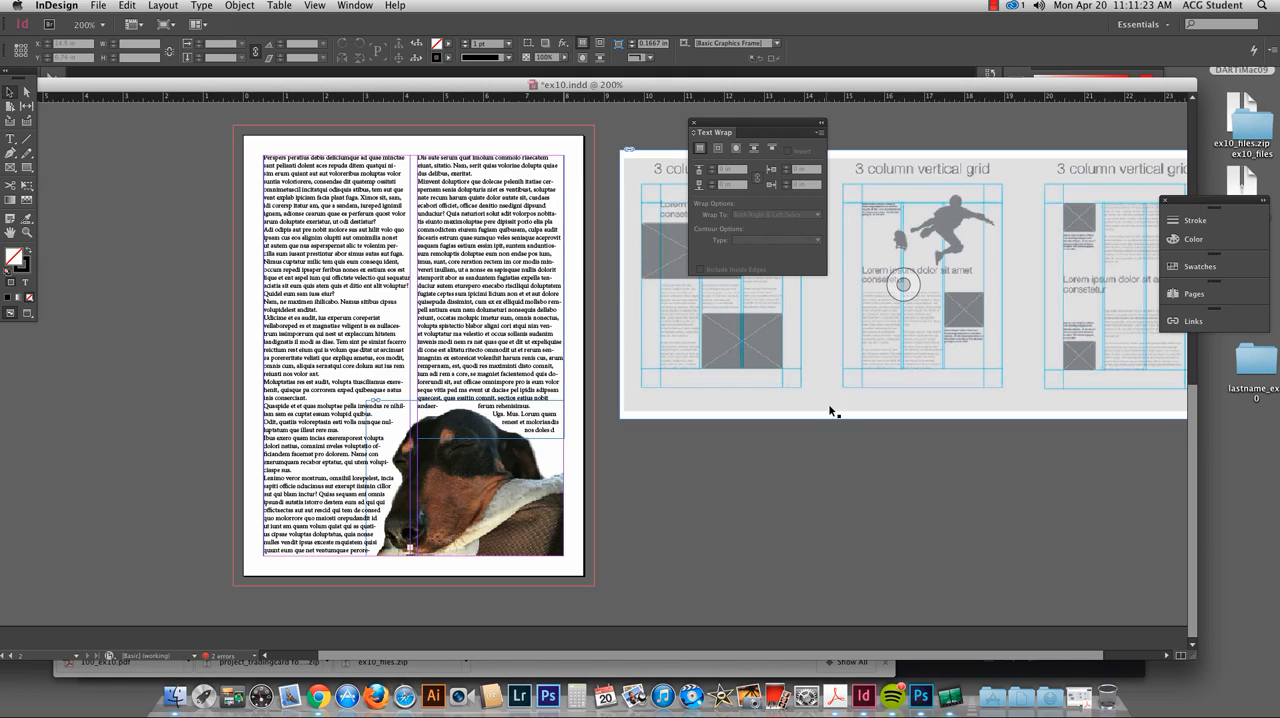
Step: Export the document to the lastname_ex10 folder as ex10.pdf in the Adobe PDF (Print) format
{"action": "left_click", "coordinate": [99, 5]}
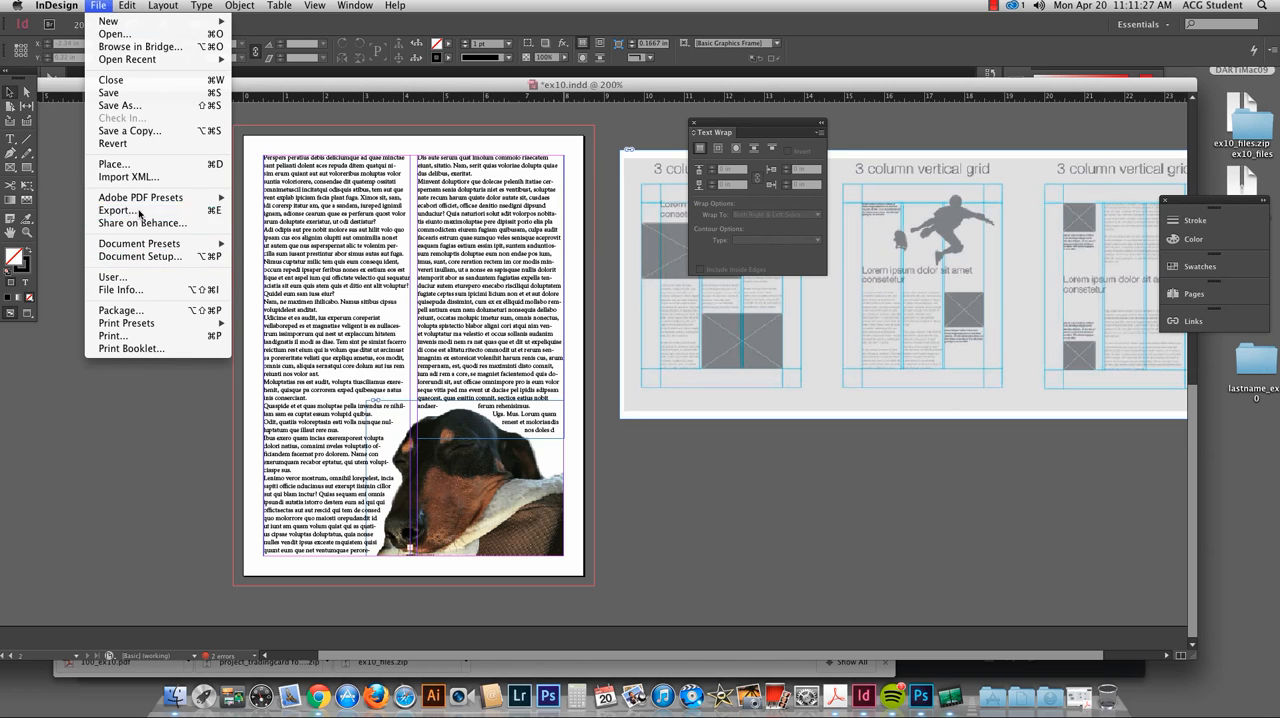
{"action": "left_click", "coordinate": [170, 209]}
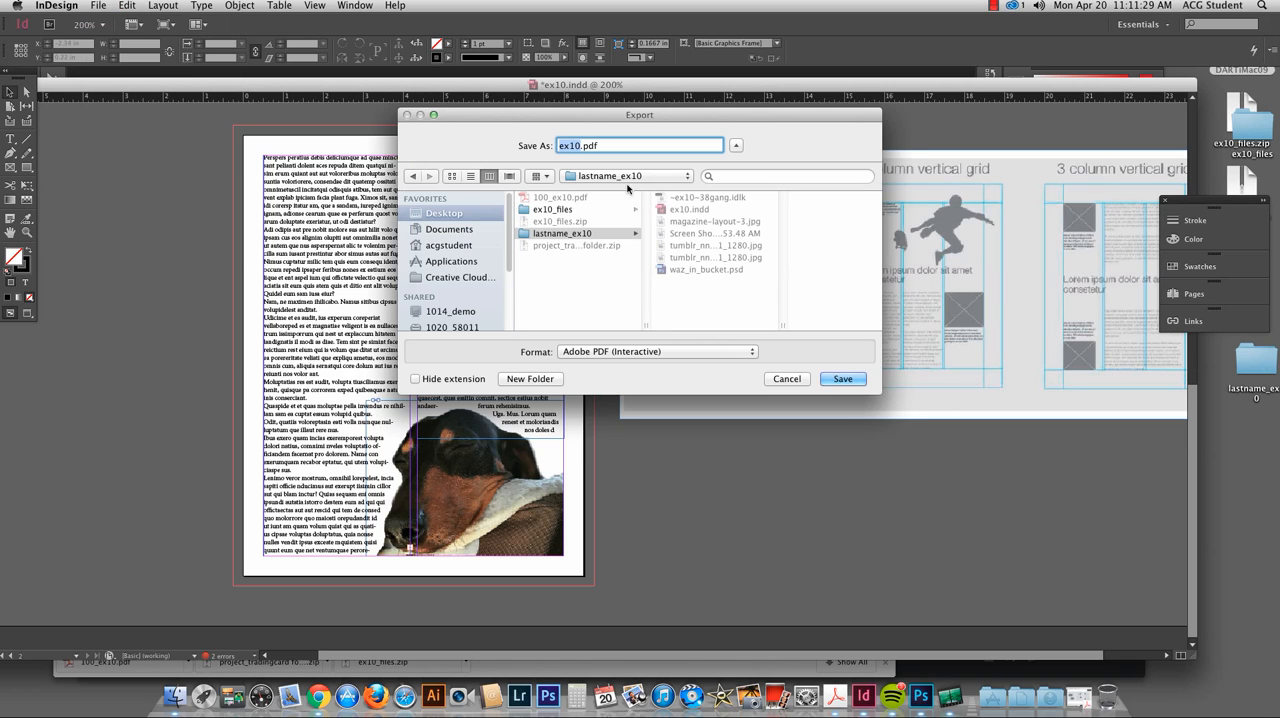
{"action": "left_click", "coordinate": [605, 352]}
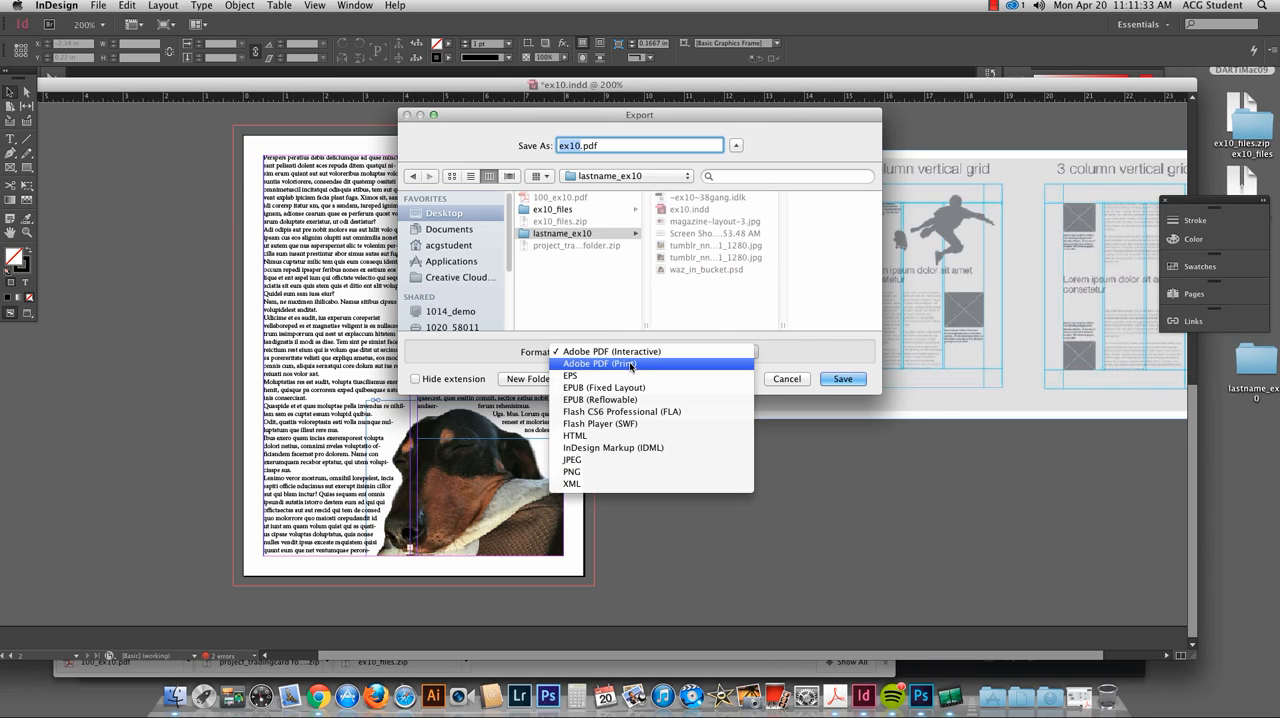
{"action": "left_click", "coordinate": [630, 364]}
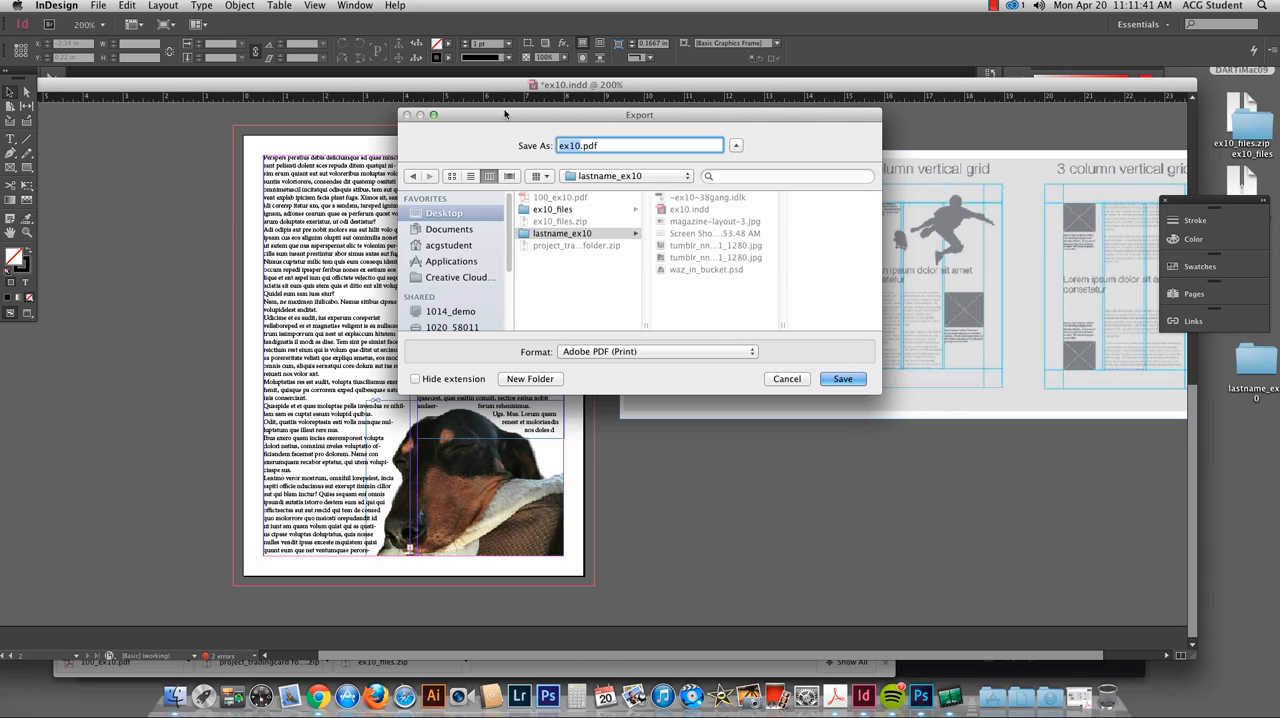
{"action": "left_click", "coordinate": [655, 352]}
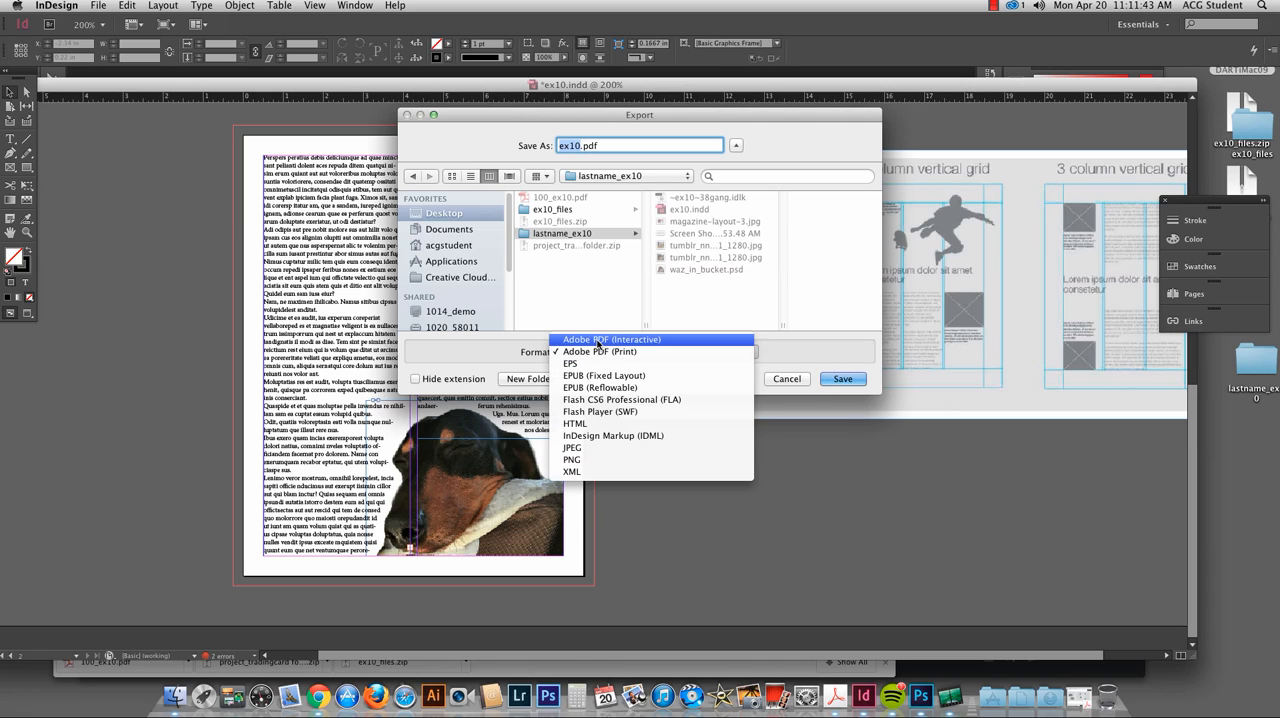
{"action": "left_click", "coordinate": [660, 341]}
{"action": "left_click", "coordinate": [614, 355]}
{"action": "left_click", "coordinate": [618, 364]}
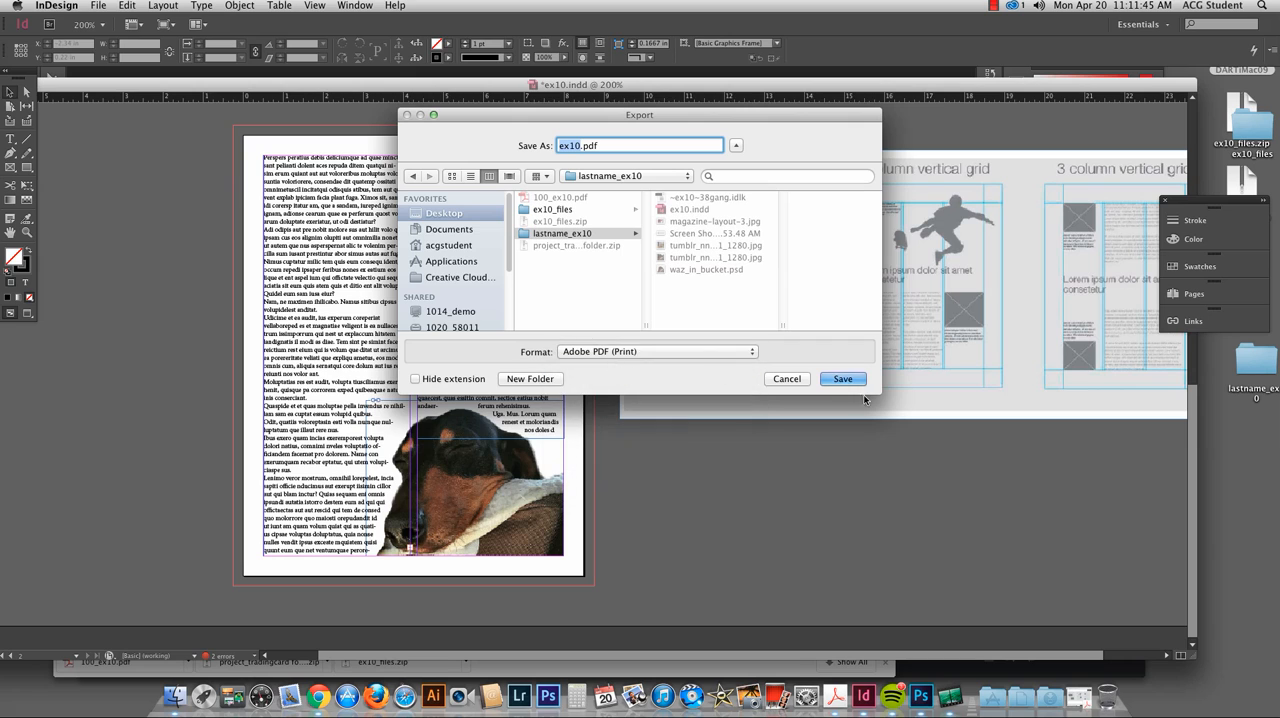
{"action": "left_click", "coordinate": [843, 378]}
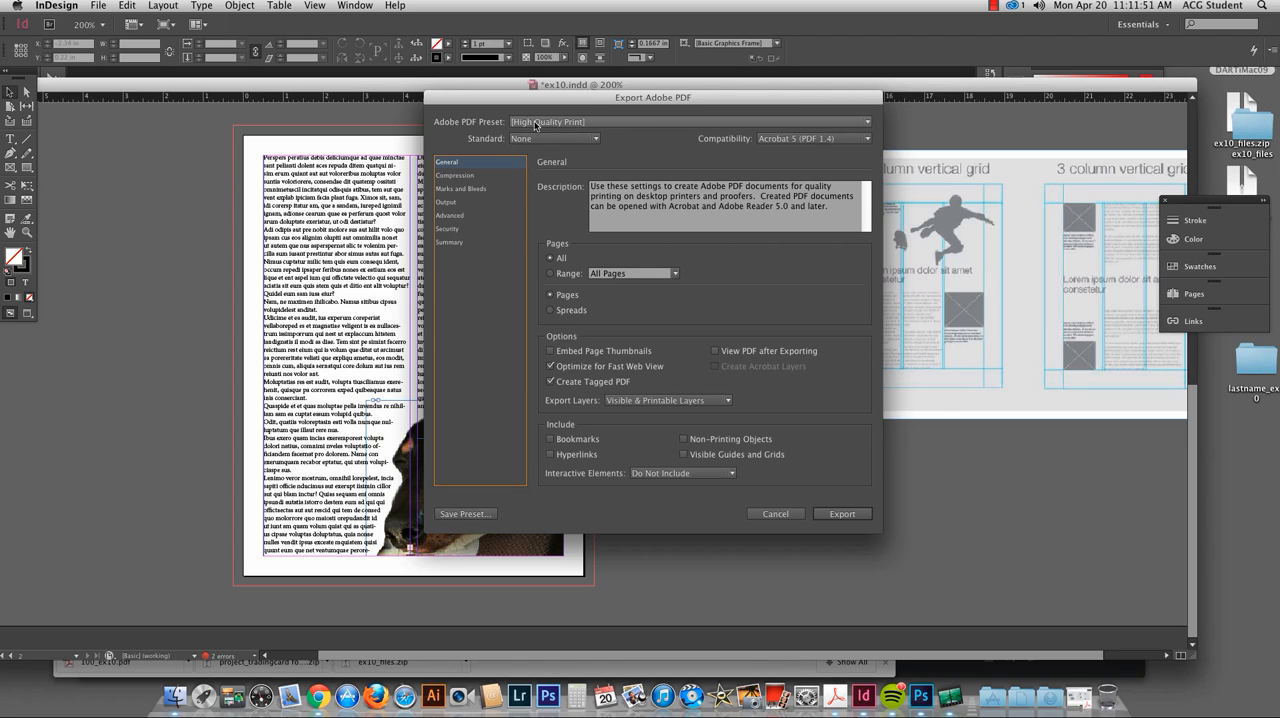
Step: Keep the High Quality Print preset for all pages and complete the PDF export
{"action": "left_click", "coordinate": [588, 122]}
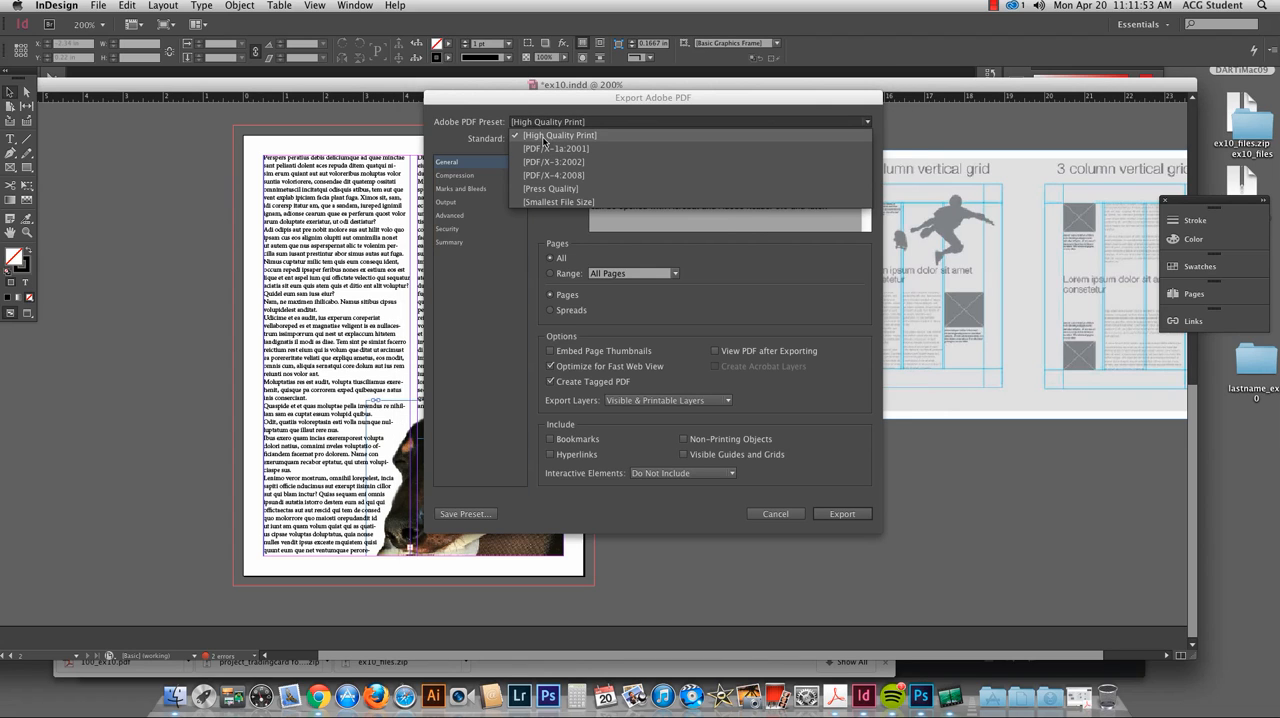
{"action": "left_click", "coordinate": [546, 137]}
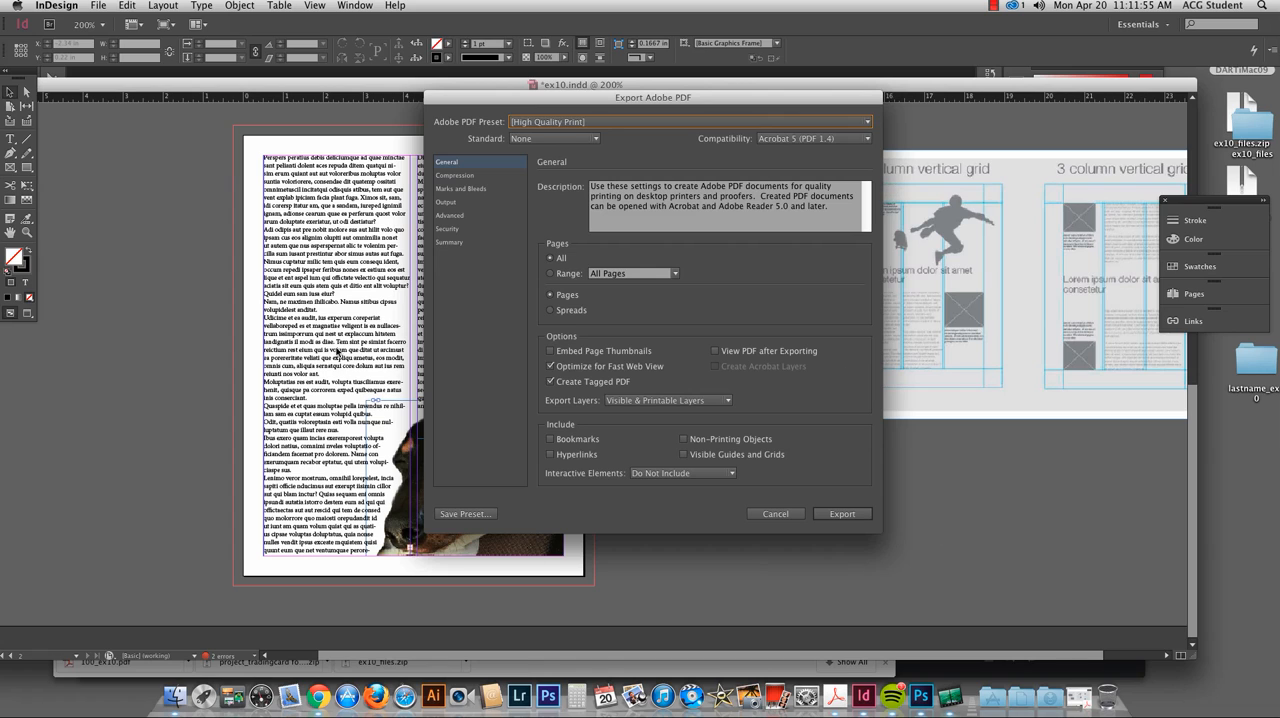
{"action": "left_click", "coordinate": [846, 514]}
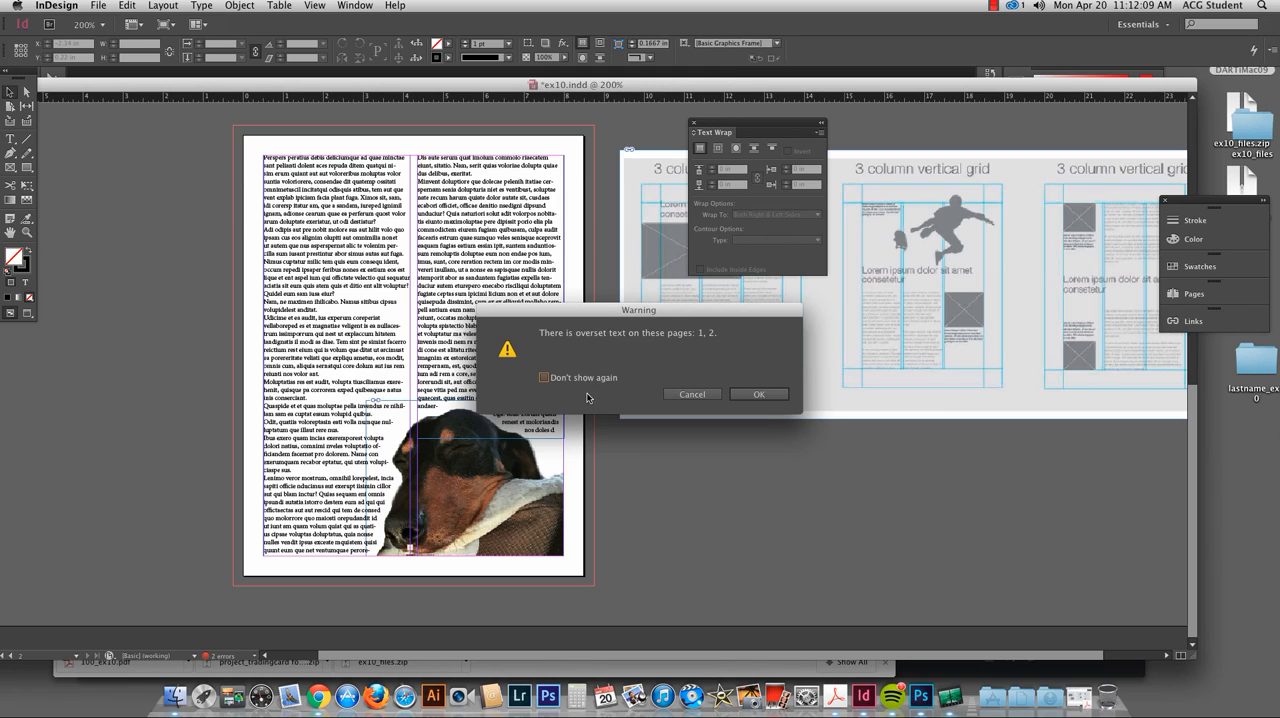
{"action": "left_click", "coordinate": [758, 394]}
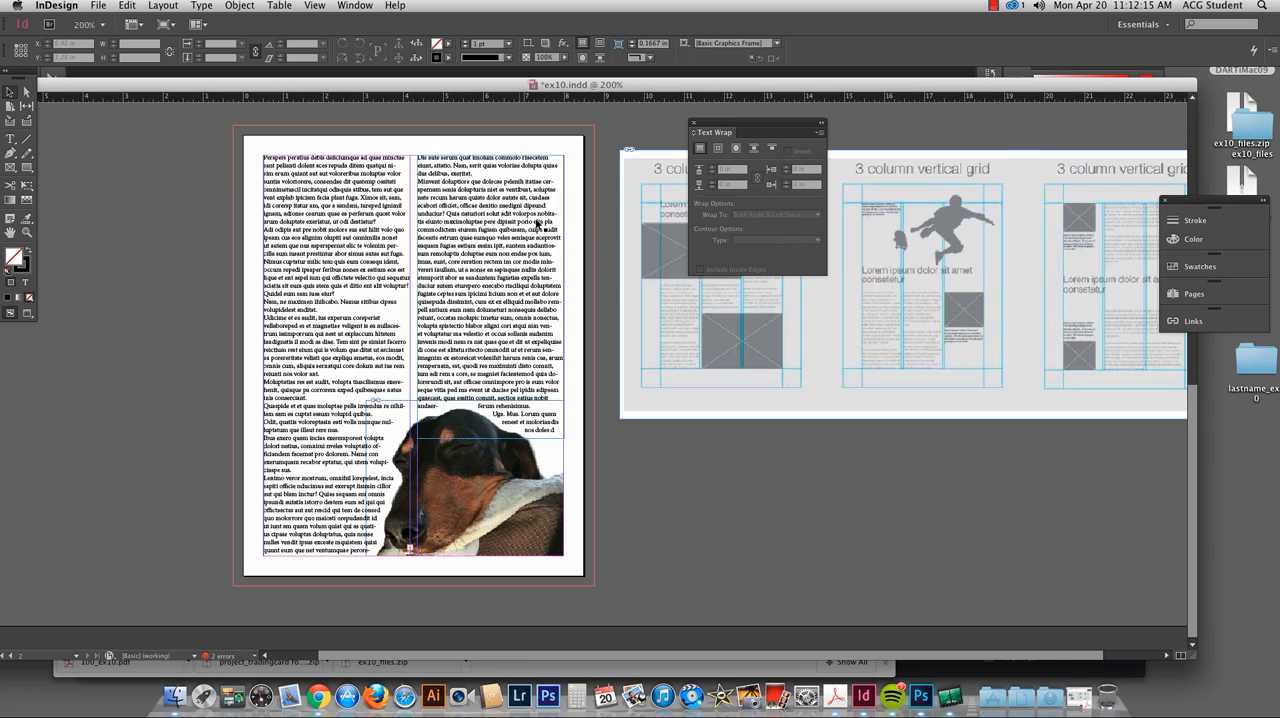
Step: Move the Text Wrap panel clear of the first page's dog photo and look over both pages
{"action": "left_click_drag", "start_coordinate": [551, 277], "coordinate": [194, 343]}
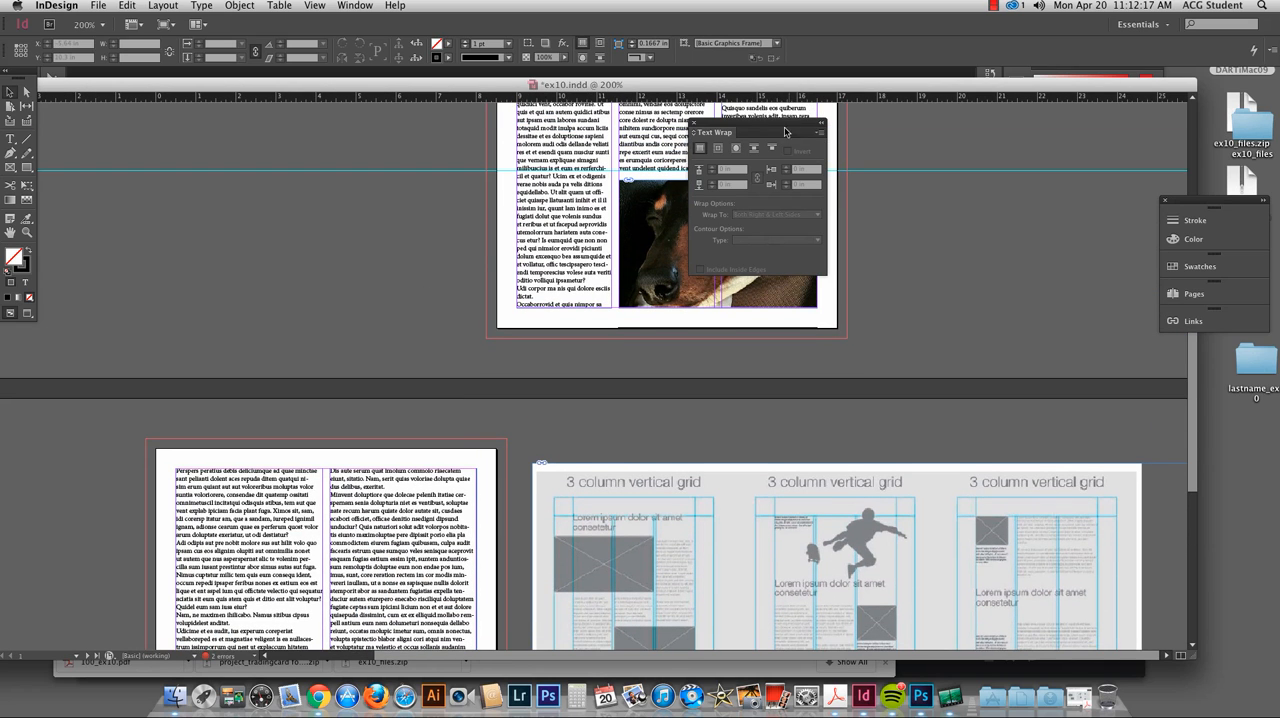
{"action": "left_click_drag", "start_coordinate": [785, 127], "coordinate": [1021, 160]}
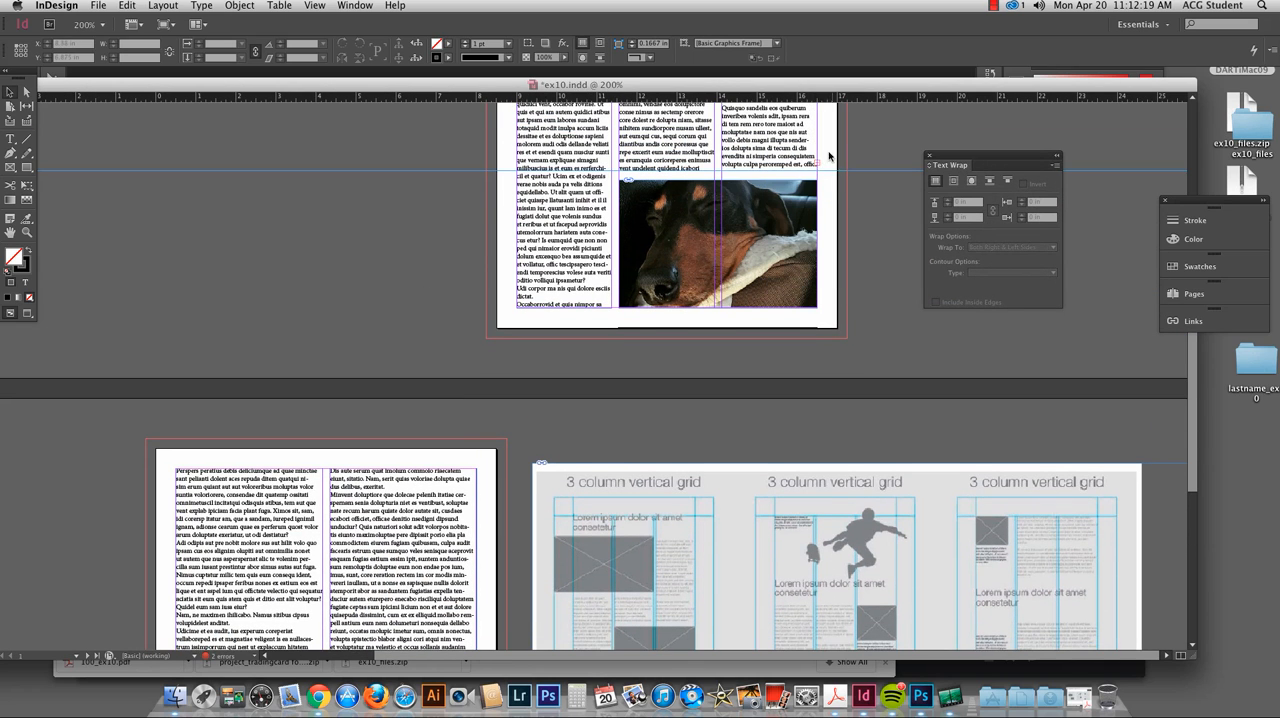
{"action": "left_click_drag", "start_coordinate": [546, 346], "coordinate": [661, 34]}
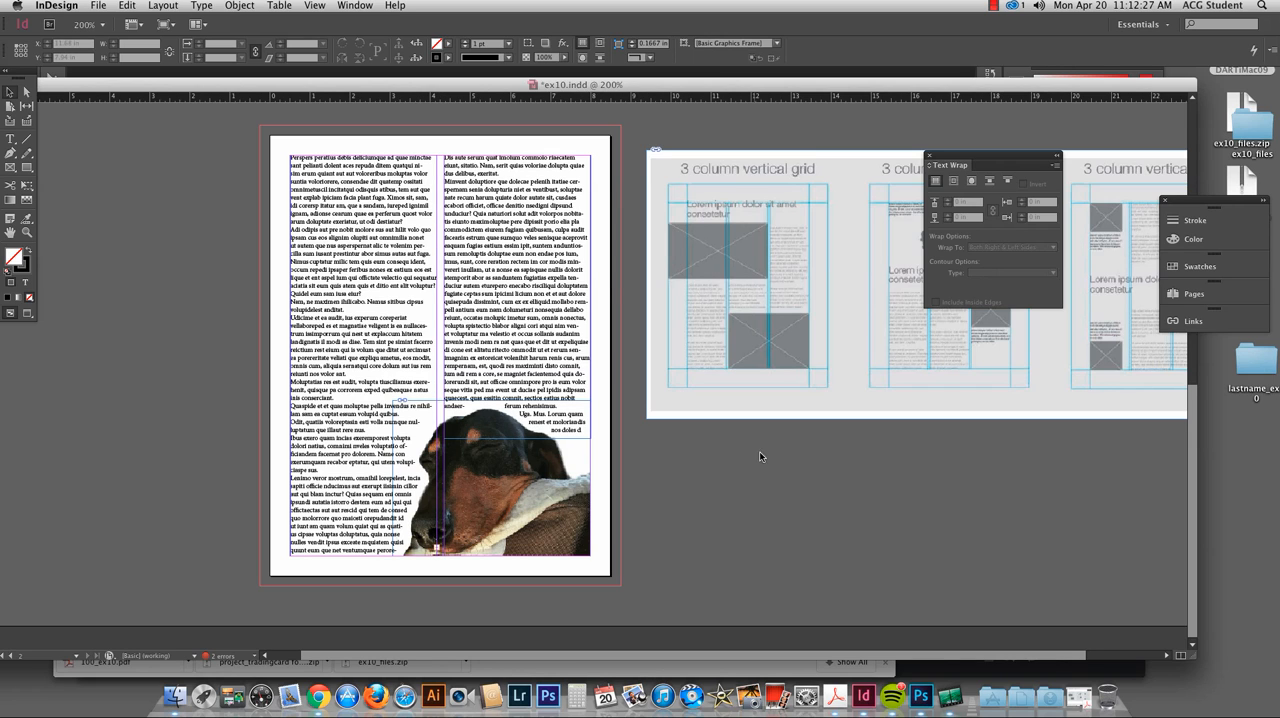
{"action": "left_click_drag", "start_coordinate": [903, 489], "coordinate": [788, 511]}
Step: Switch to Finder, look for the exported PDF in the ex10_files folder, and return to InDesign
{"action": "left_click", "coordinate": [1226, 423]}
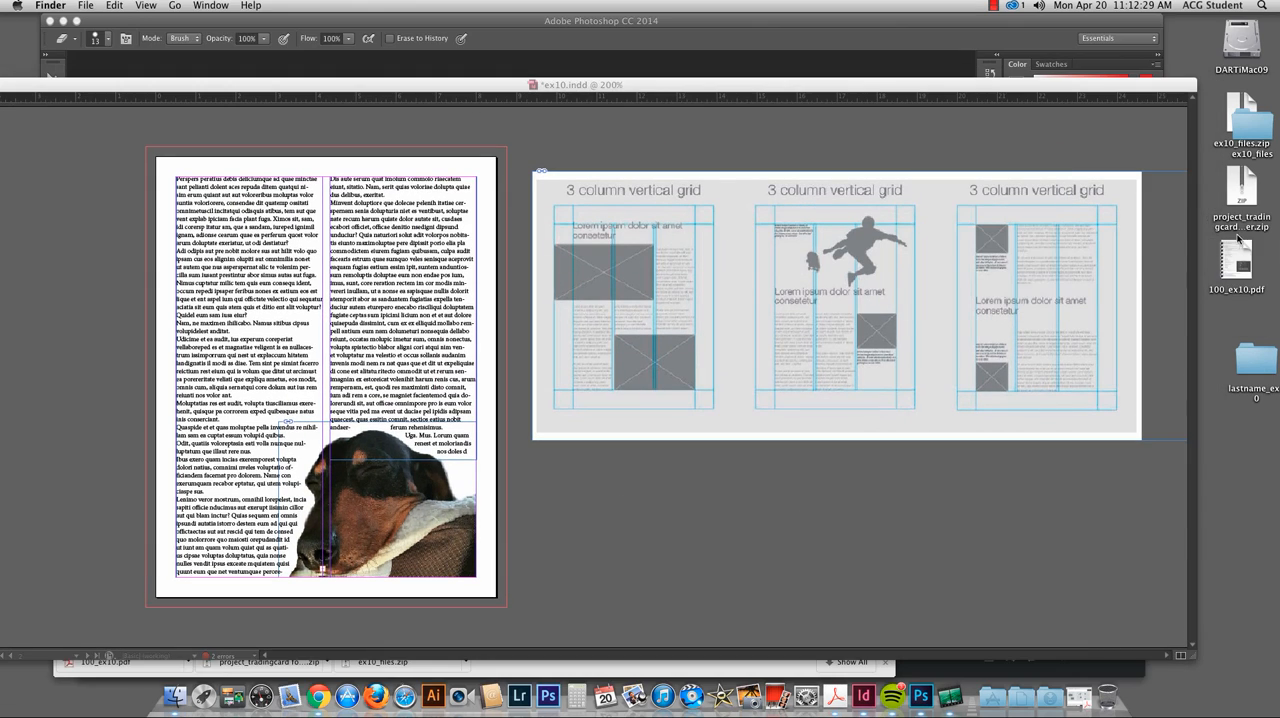
{"action": "double_click", "coordinate": [1249, 131]}
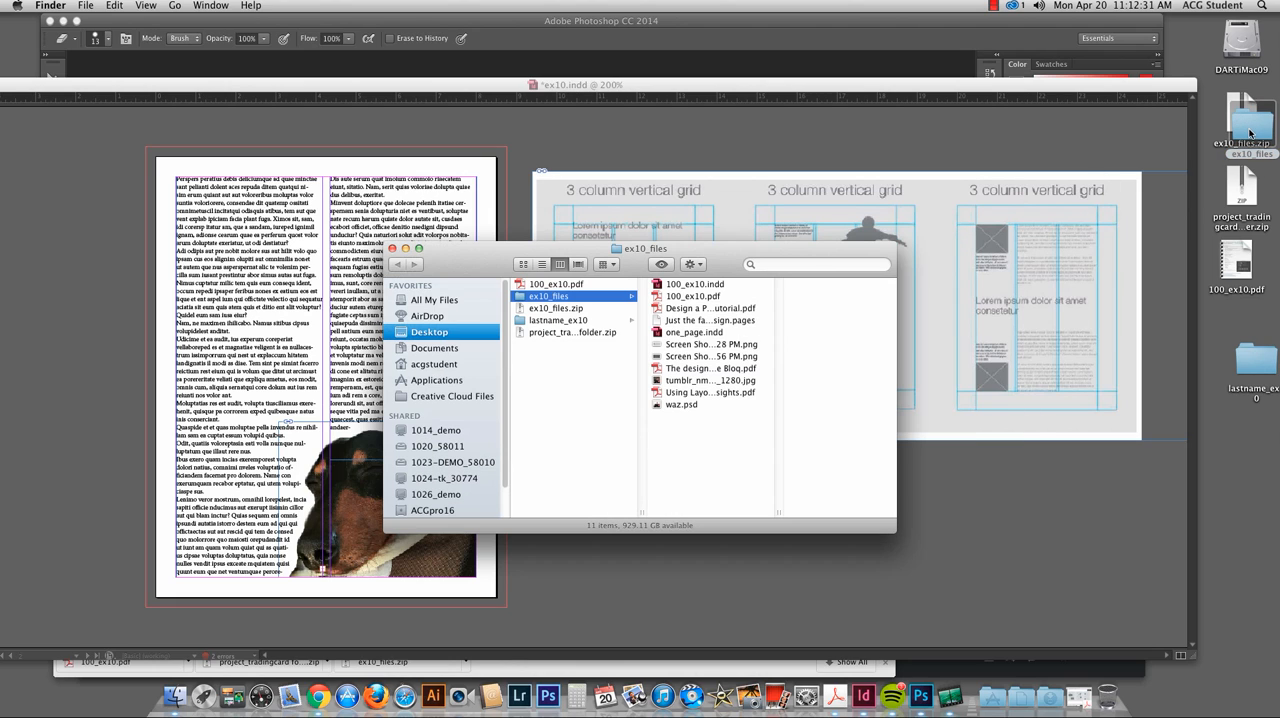
{"action": "left_click", "coordinate": [680, 297]}
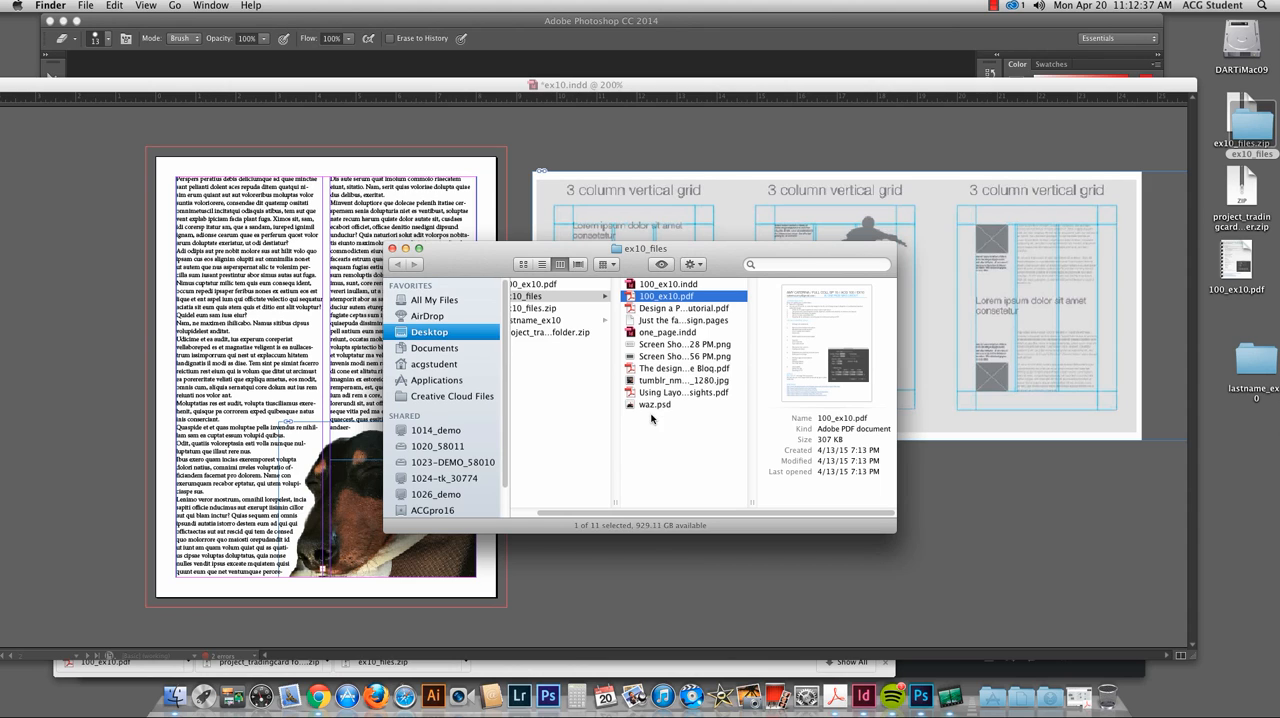
{"action": "left_click", "coordinate": [740, 601]}
Step: Export the document again as a print PDF, replacing the existing ex10.pdf in the lastname_ex10 folder
{"action": "left_click", "coordinate": [98, 5]}
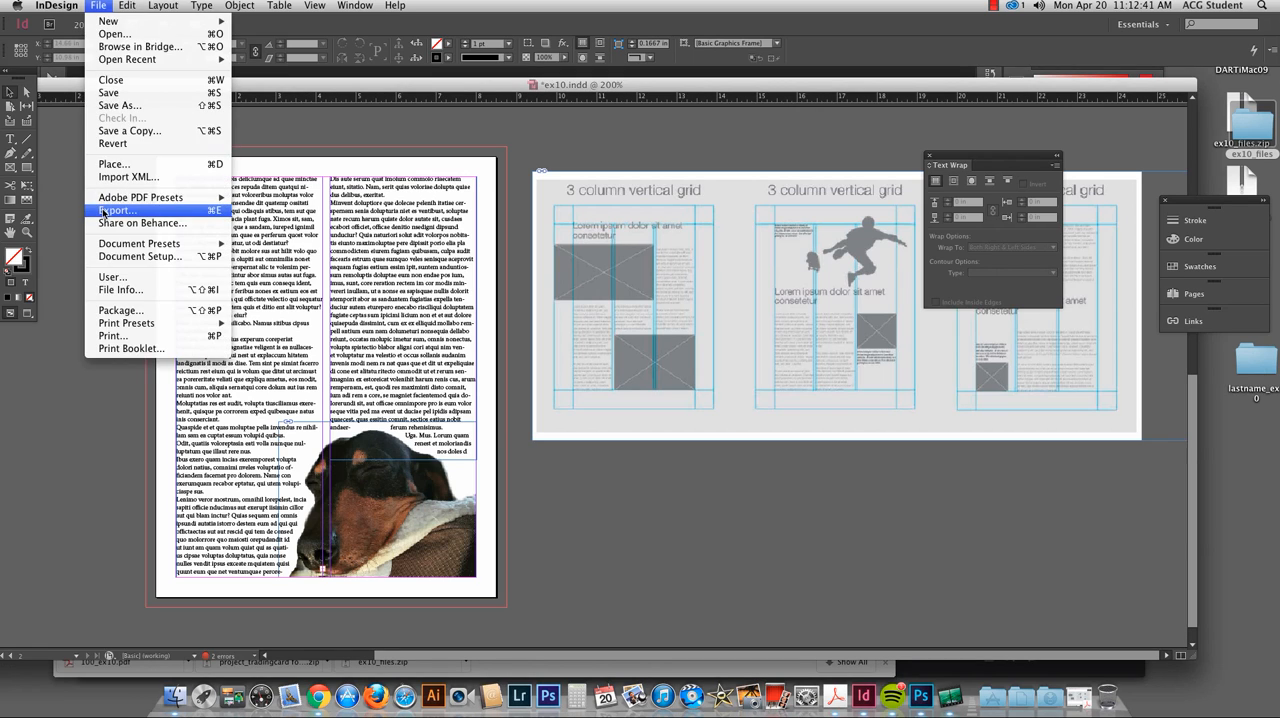
{"action": "left_click", "coordinate": [104, 211]}
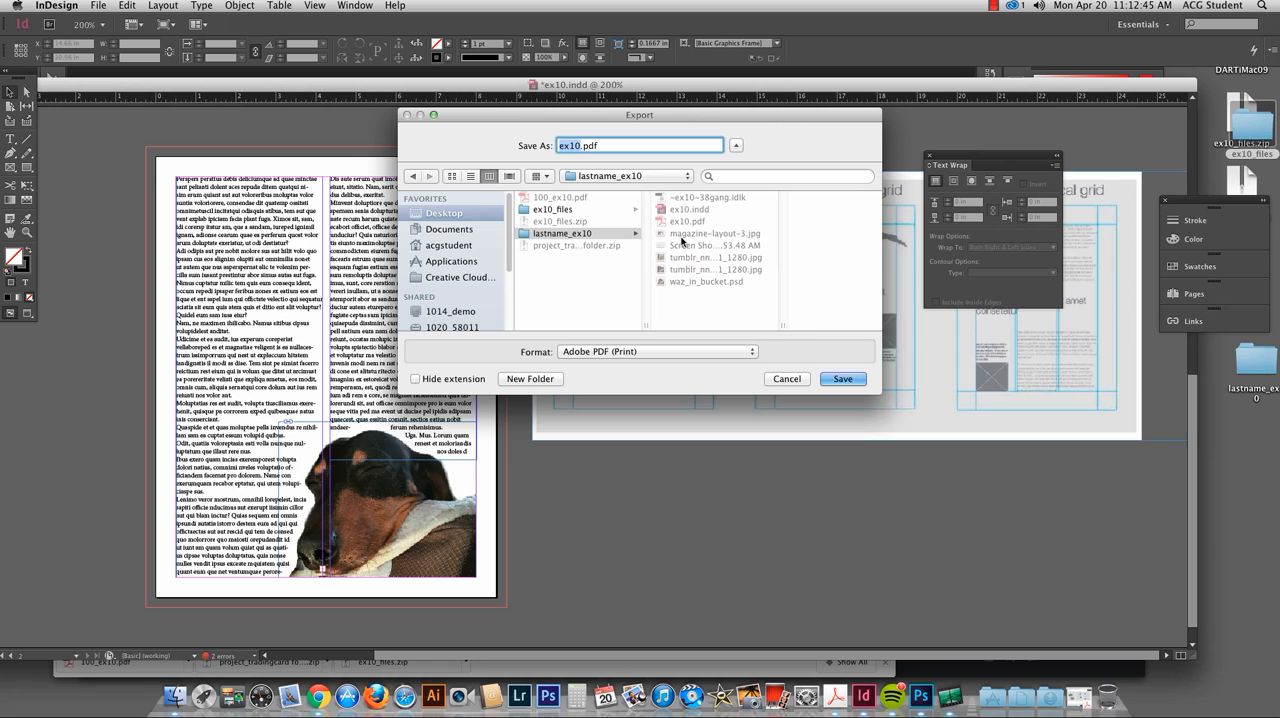
{"action": "left_click", "coordinate": [843, 378]}
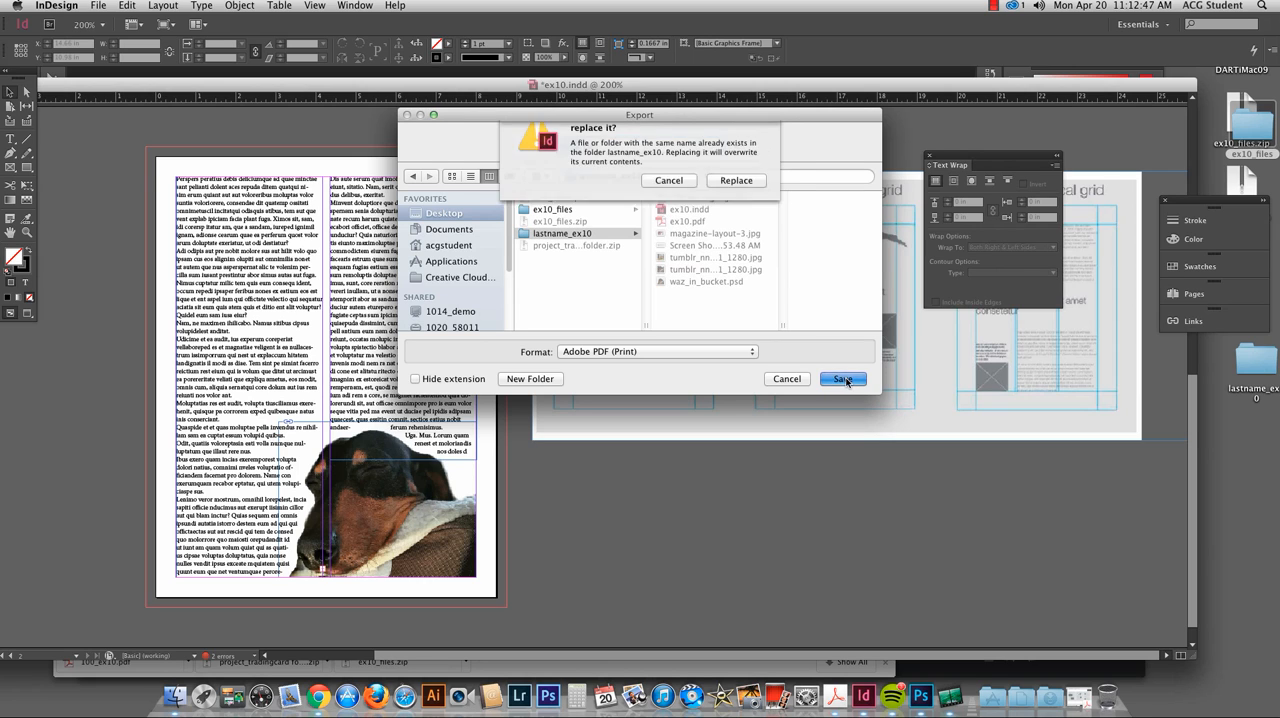
{"action": "left_click", "coordinate": [736, 203]}
{"action": "left_click", "coordinate": [831, 513]}
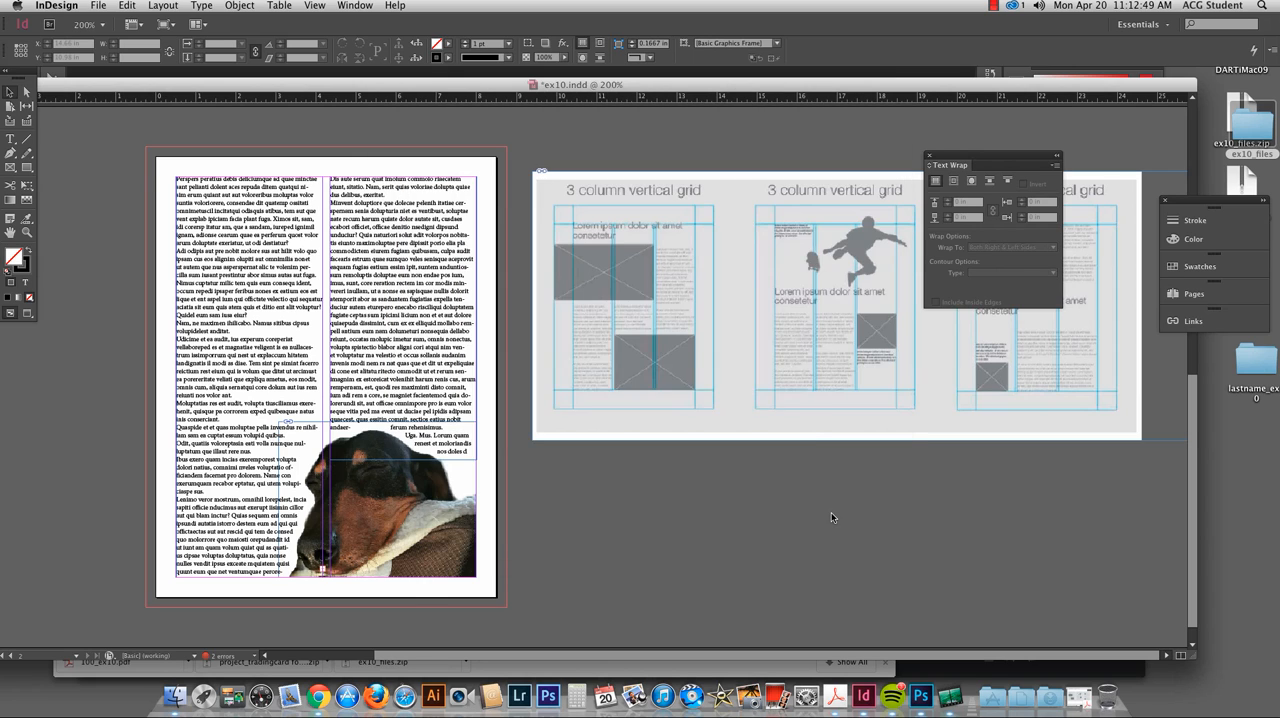
{"action": "left_click", "coordinate": [760, 396]}
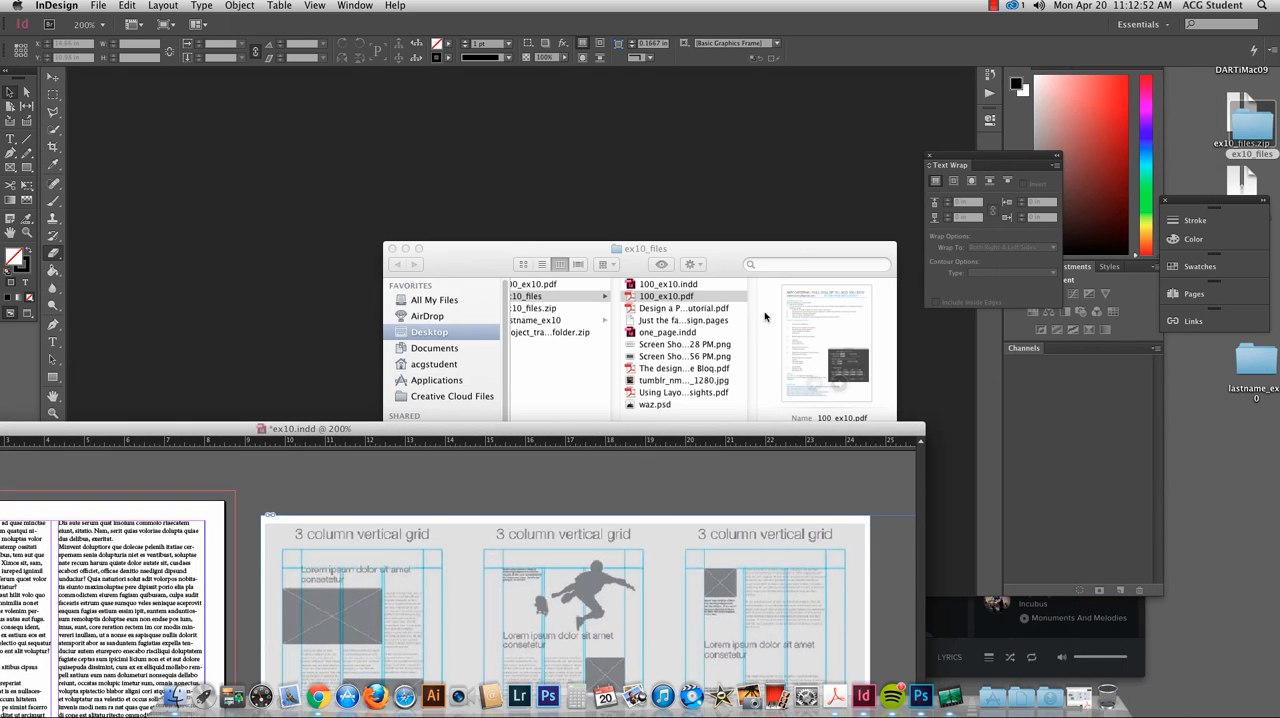
Step: Open 100_ex10.pdf from the ex10_files folder in Finder and close it again
{"action": "left_click", "coordinate": [686, 298]}
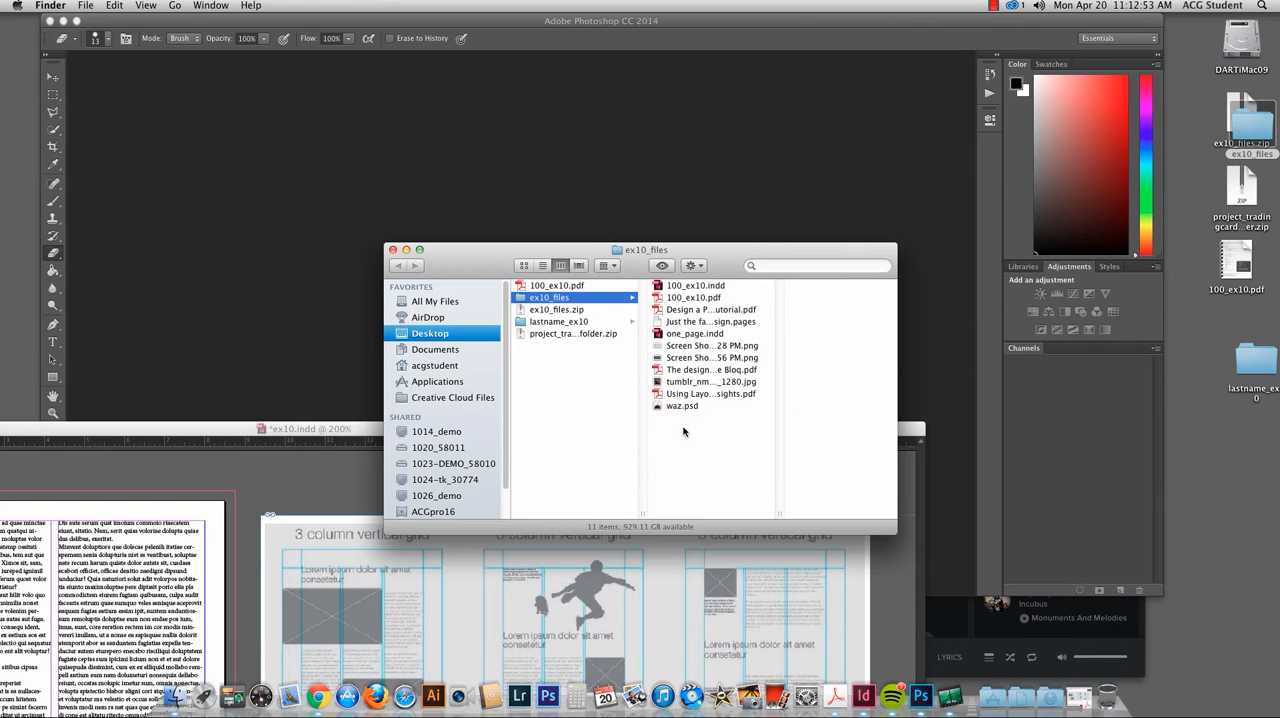
{"action": "double_click", "coordinate": [668, 299]}
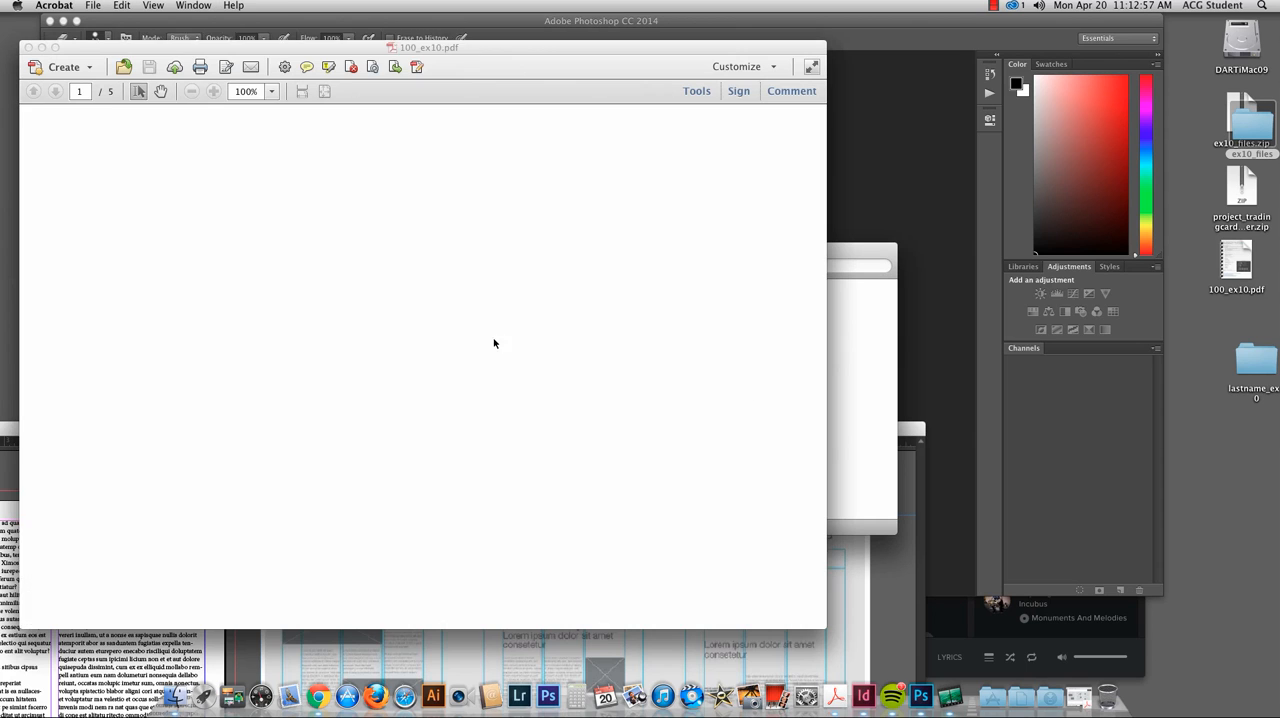
{"action": "left_click", "coordinate": [32, 46]}
Step: Open ex10.pdf from the lastname_ex10 folder and check both exported pages at 100% zoom
{"action": "left_click", "coordinate": [558, 320]}
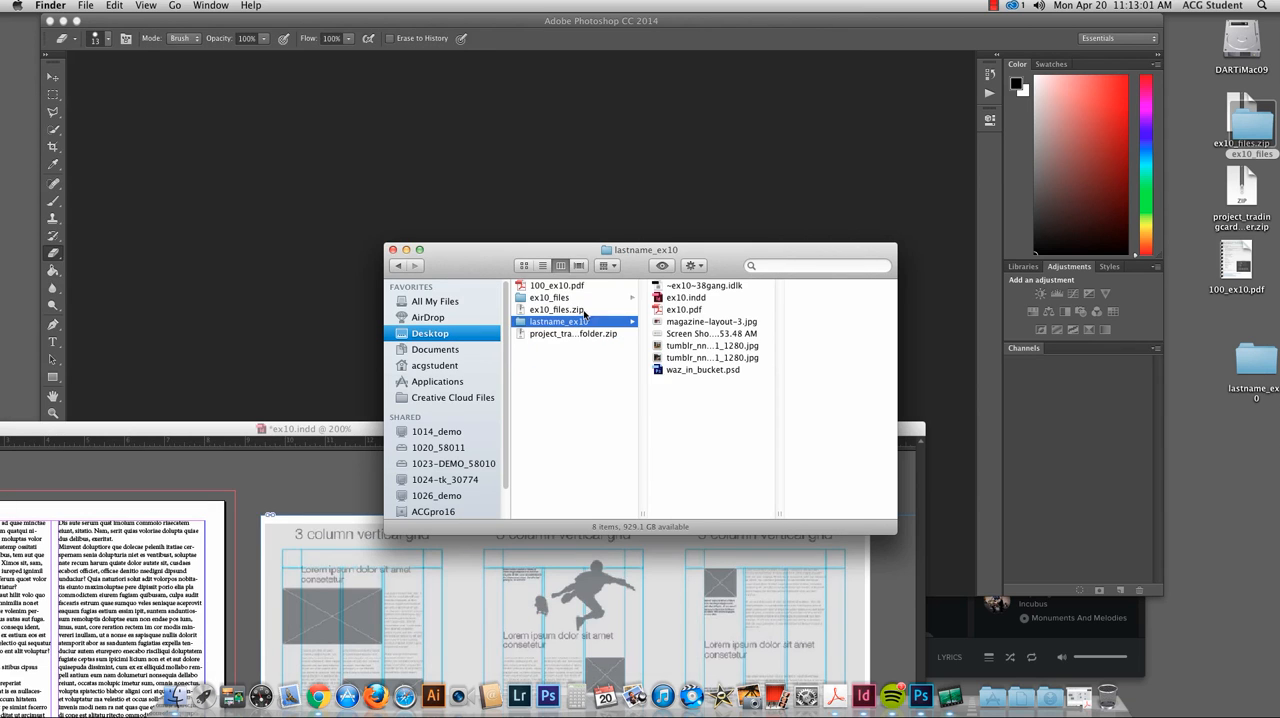
{"action": "double_click", "coordinate": [690, 310]}
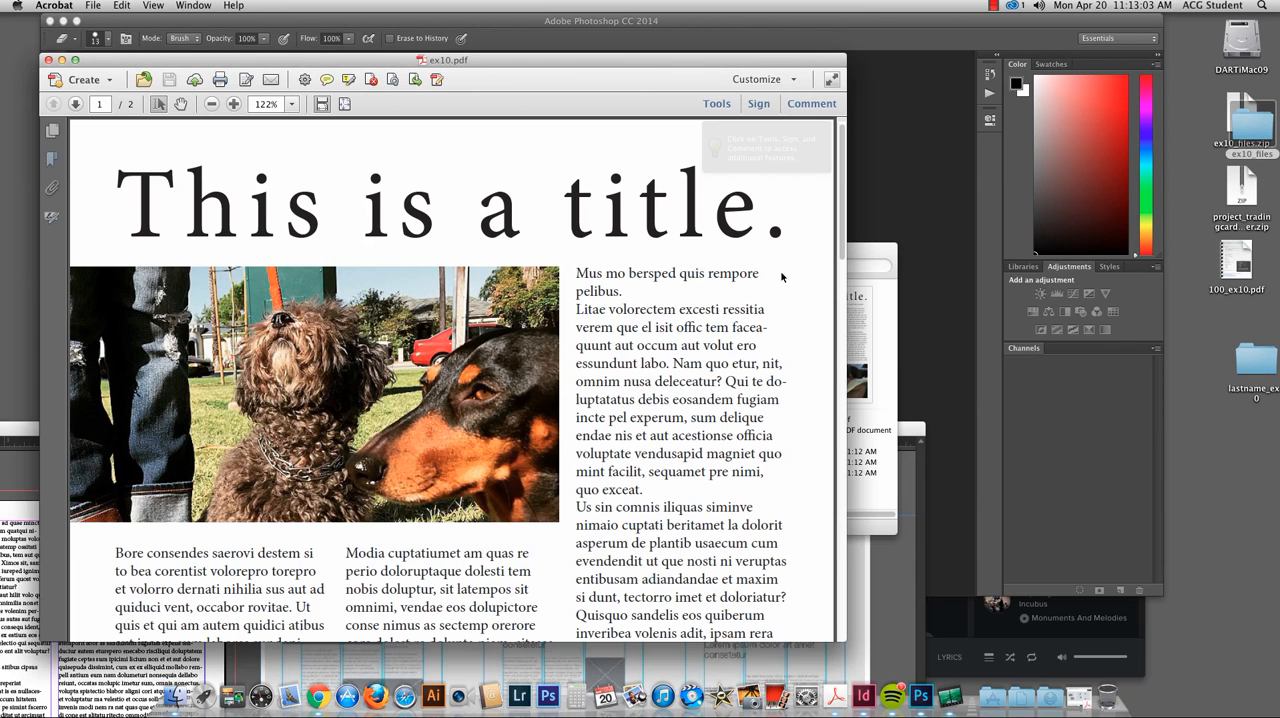
{"action": "key", "text": "super+minus"}
{"action": "left_click_drag", "start_coordinate": [849, 257], "coordinate": [897, 252]}
{"action": "scroll", "coordinate": [861, 586], "scroll_direction": "down", "scroll_amount": 15}
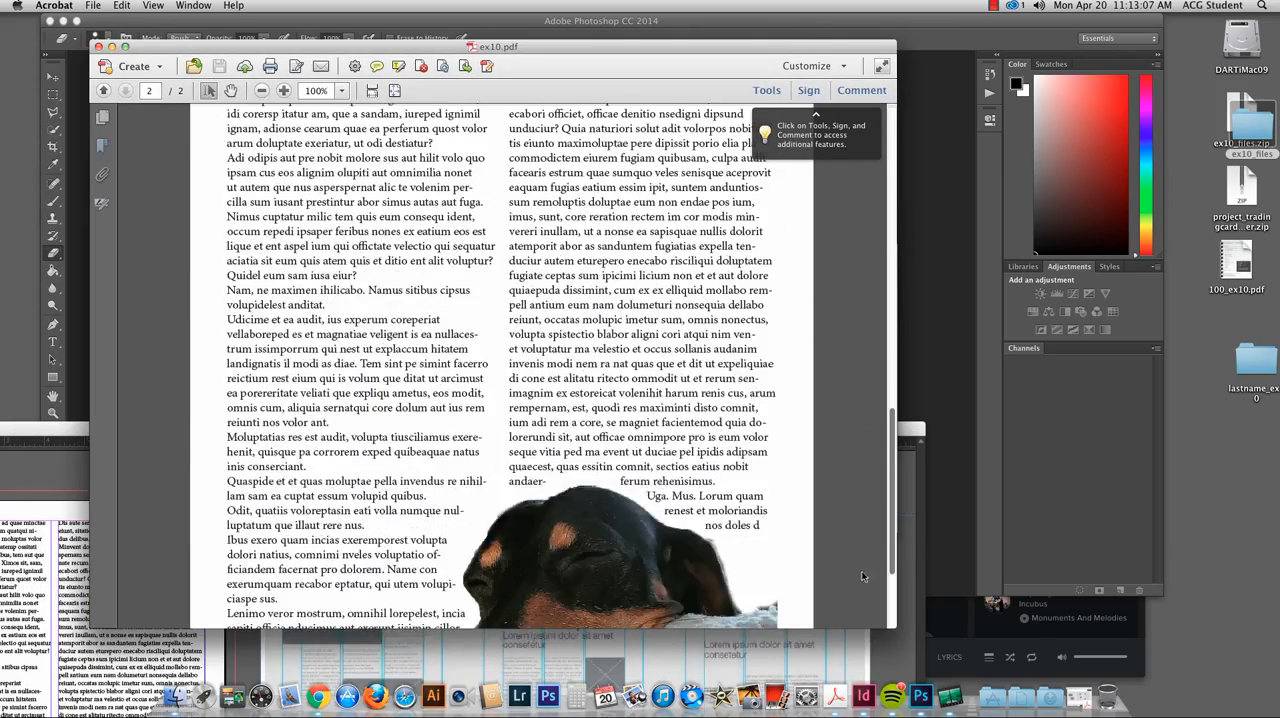
Step: Switch back to InDesign, select both text frames on the second page, and convert their text to outlines
{"action": "left_click", "coordinate": [863, 696]}
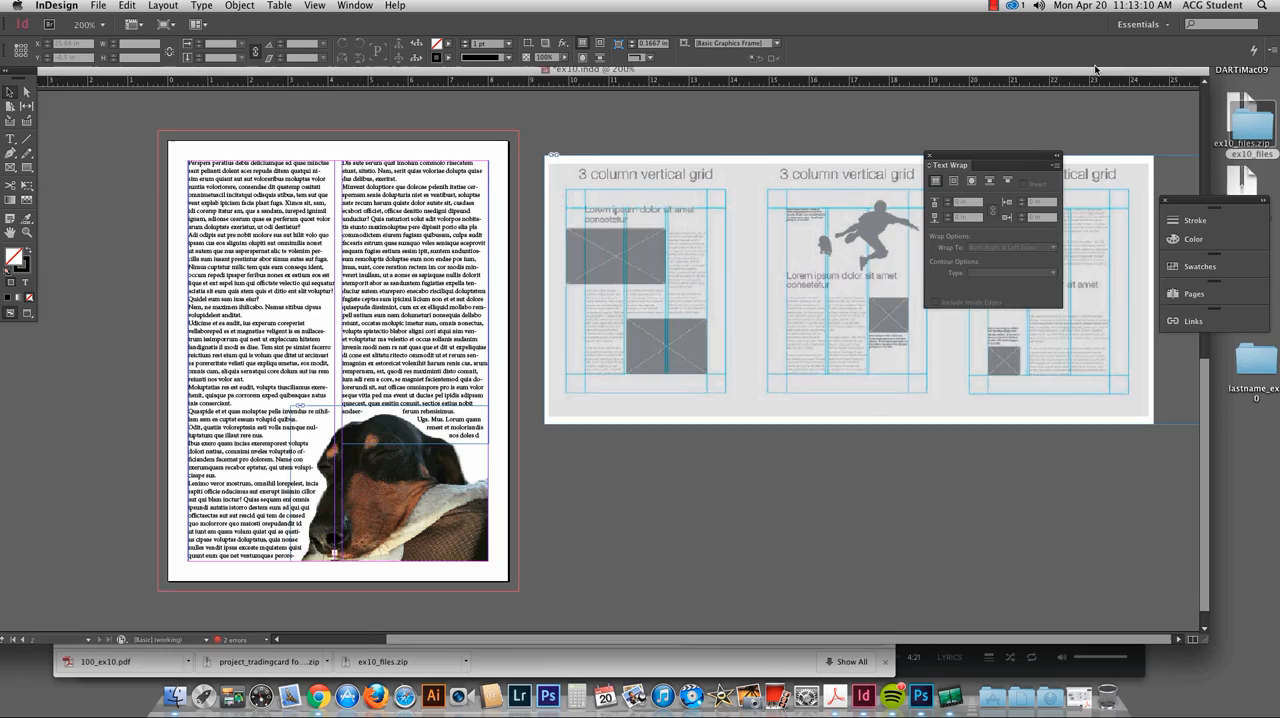
{"action": "double_click", "coordinate": [1094, 68]}
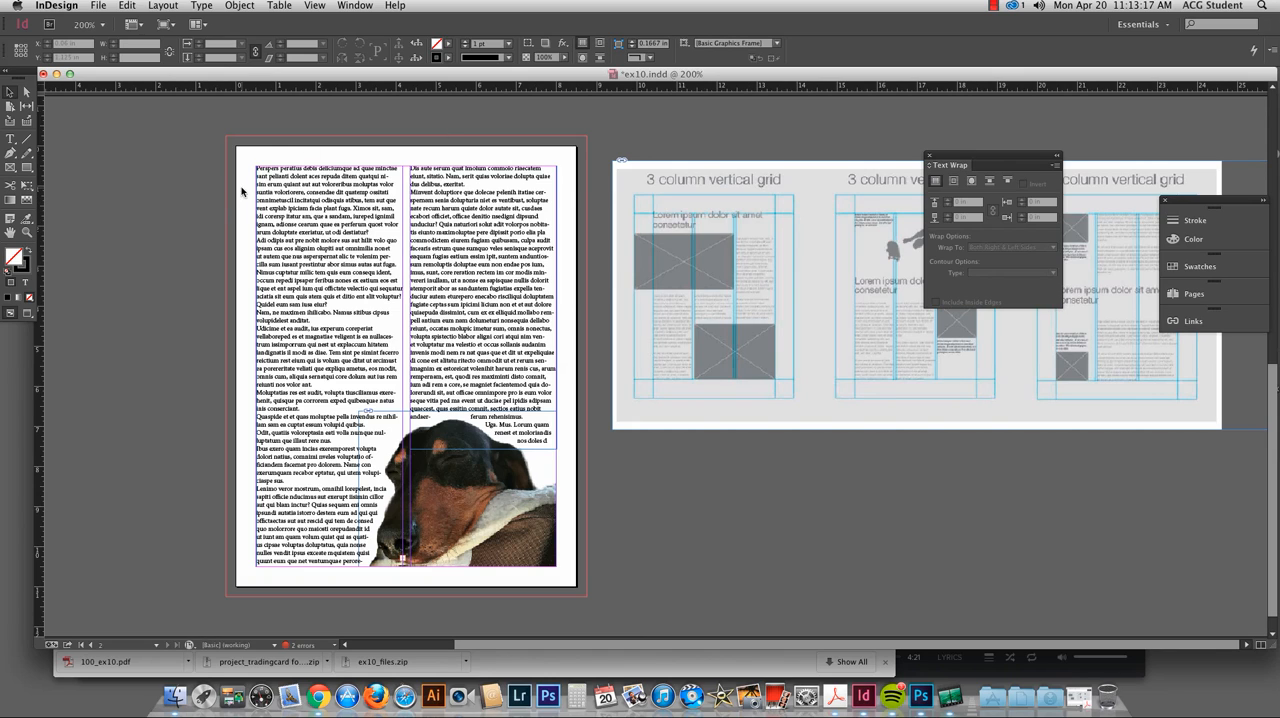
{"action": "left_click_drag", "start_coordinate": [232, 156], "coordinate": [566, 400]}
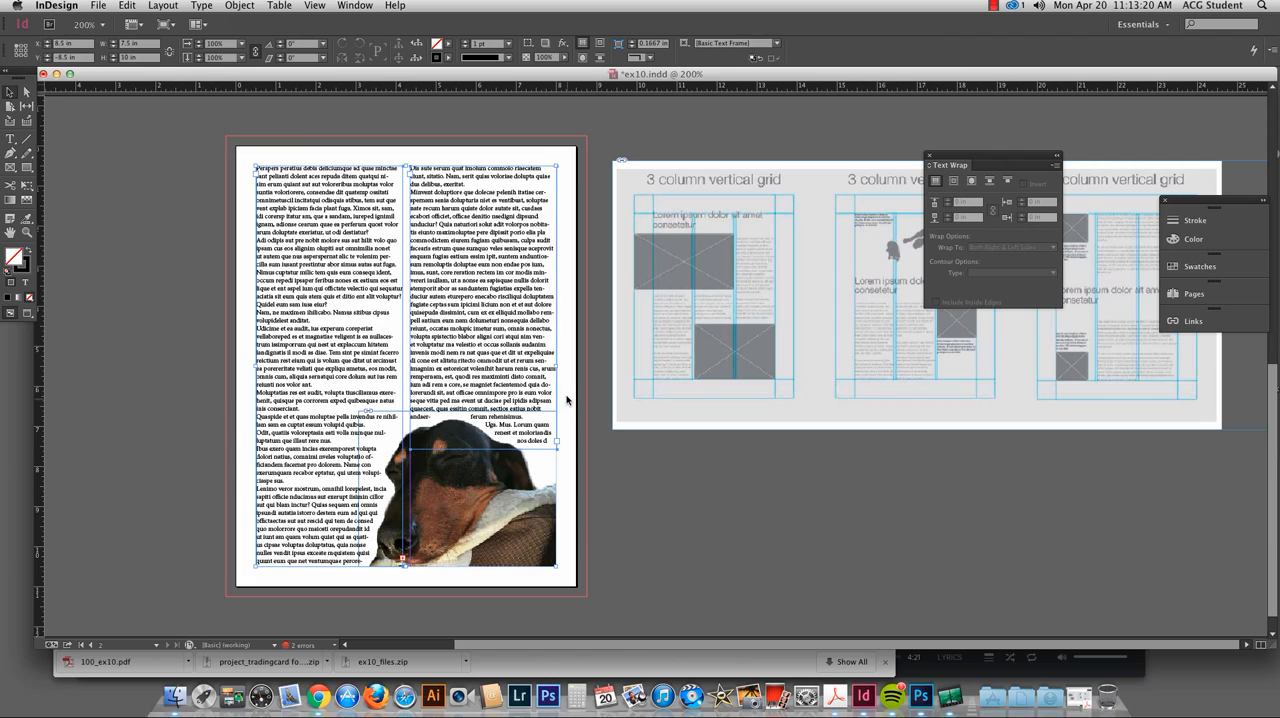
{"action": "left_click", "coordinate": [285, 6]}
{"action": "mouse_move", "coordinate": [201, 5]}
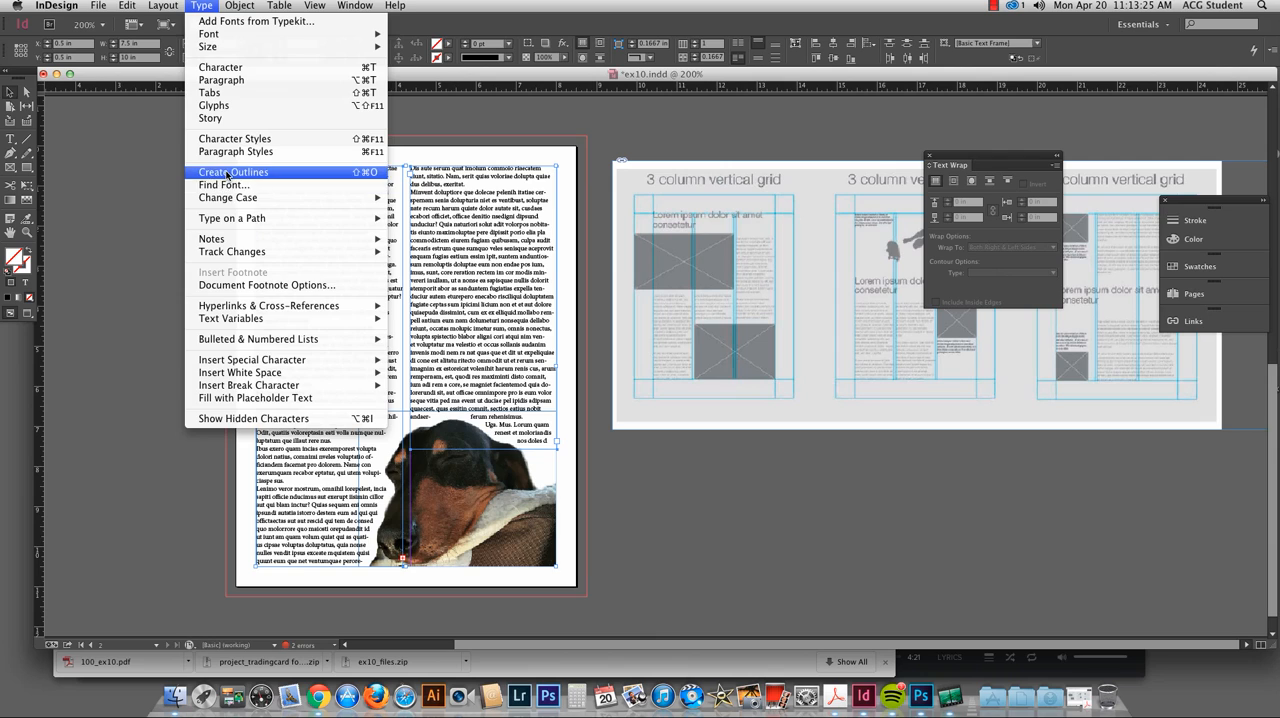
{"action": "left_click", "coordinate": [152, 247]}
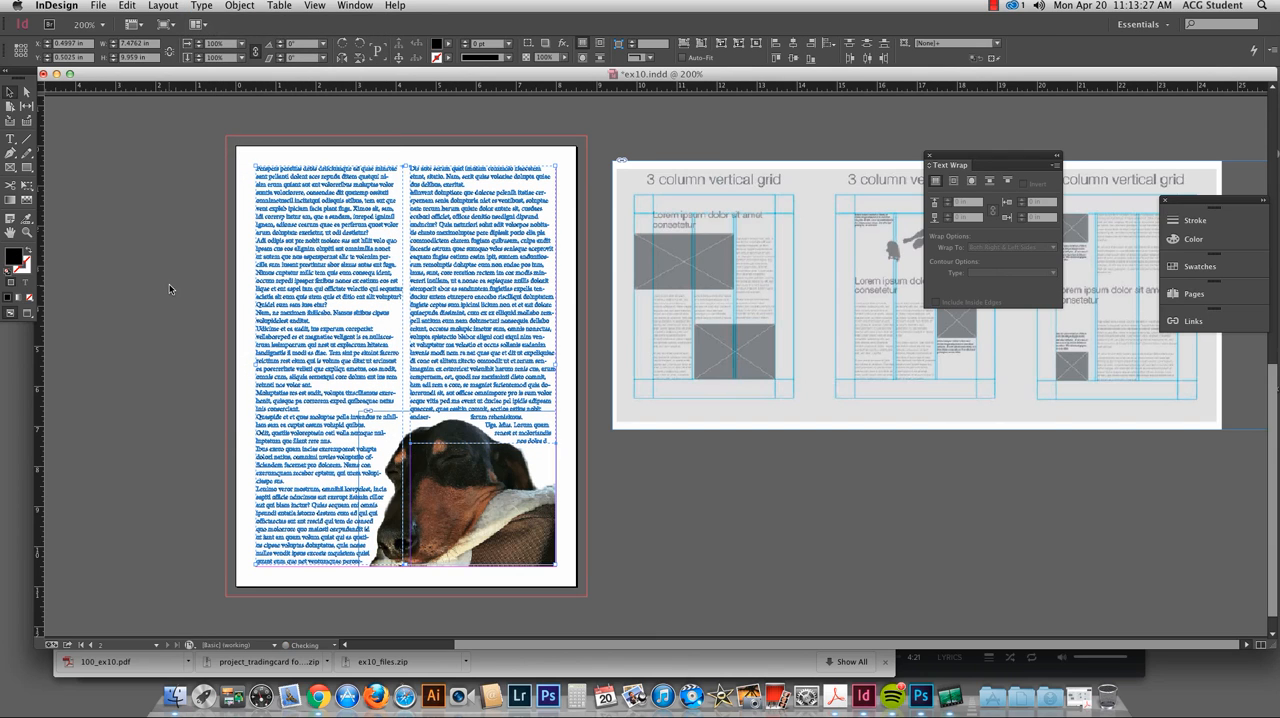
Step: Examine the outlined text on the second page at 400% and compare it with the live text on the first page
{"action": "left_click", "coordinate": [400, 370]}
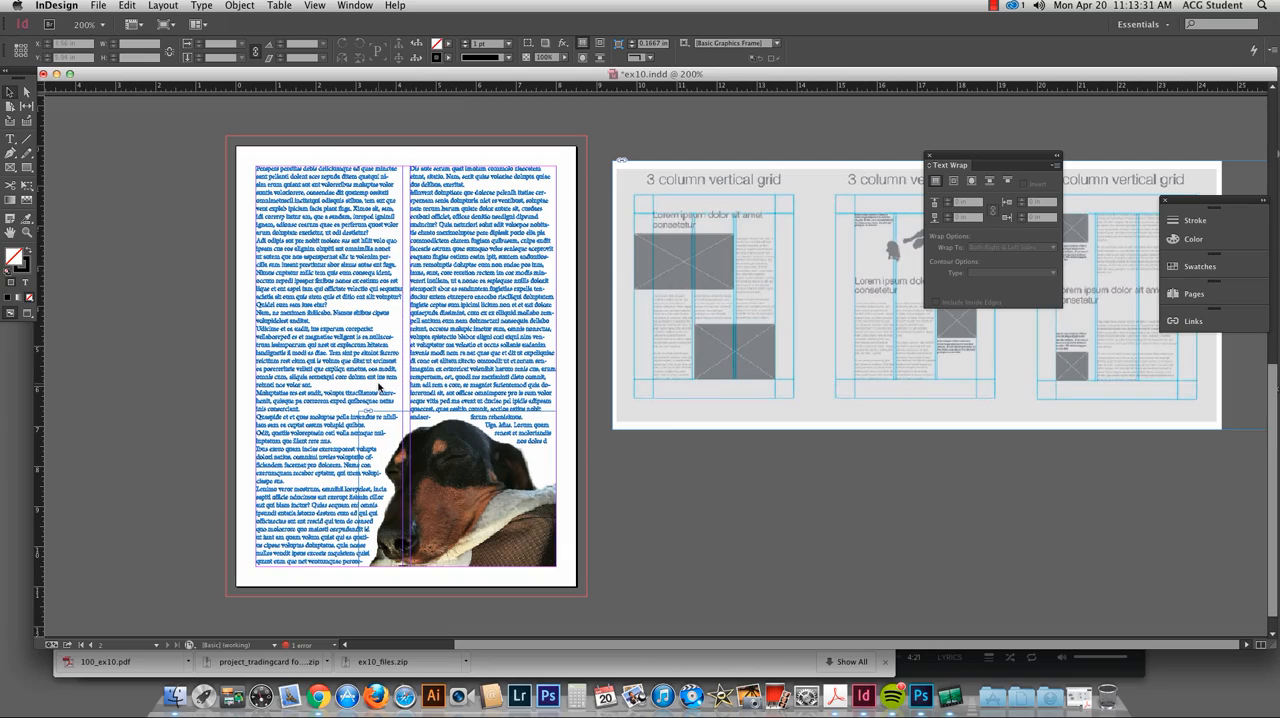
{"action": "key", "text": "super+equal"}
{"action": "scroll", "coordinate": [295, 372], "scroll_direction": "left", "scroll_amount": 10}
{"action": "scroll", "coordinate": [295, 372], "scroll_direction": "up", "scroll_amount": 1}
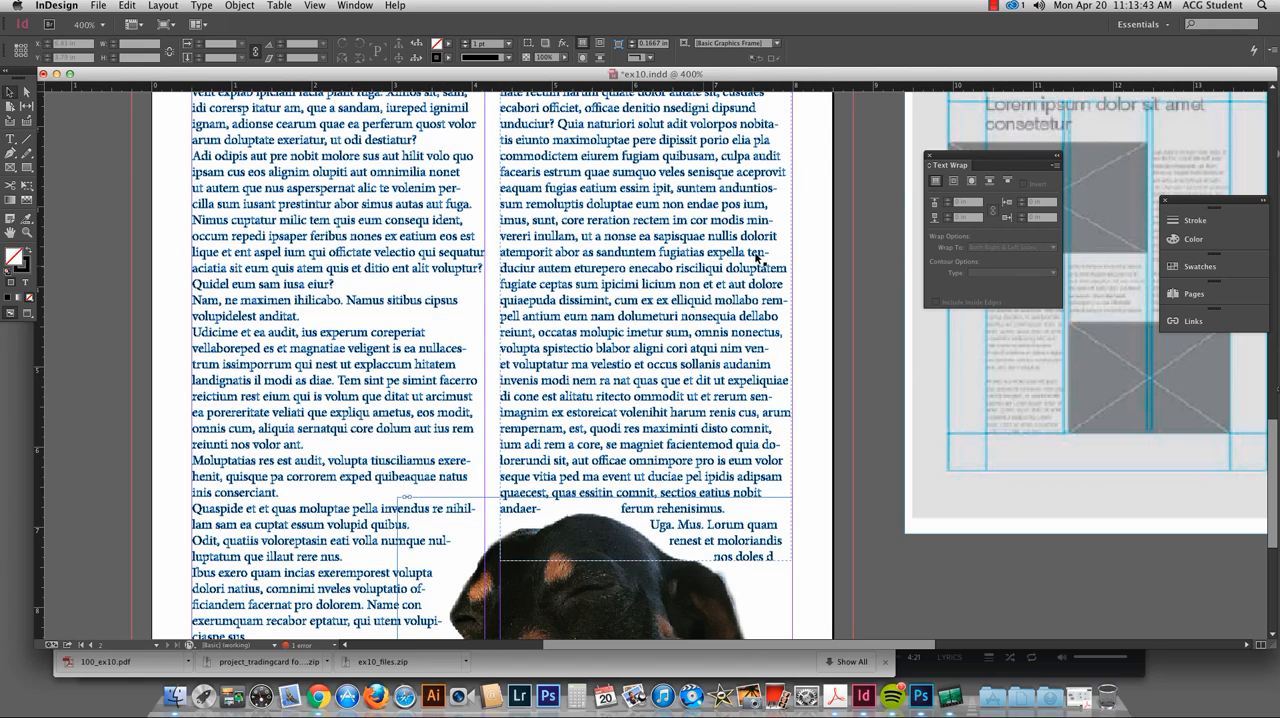
{"action": "left_click_drag", "start_coordinate": [757, 260], "coordinate": [490, 620]}
{"action": "left_click_drag", "start_coordinate": [640, 120], "coordinate": [497, 417]}
{"action": "left_click_drag", "start_coordinate": [526, 178], "coordinate": [518, 310]}
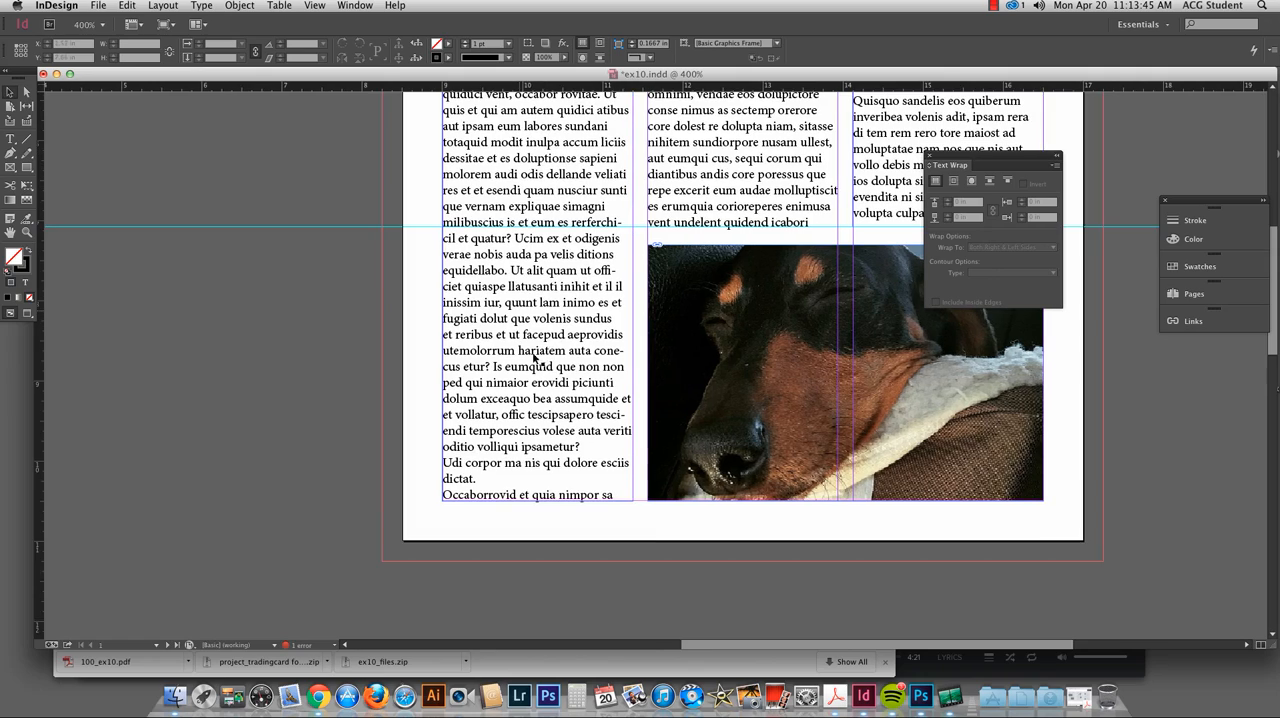
{"action": "left_click_drag", "start_coordinate": [527, 466], "coordinate": [646, 467]}
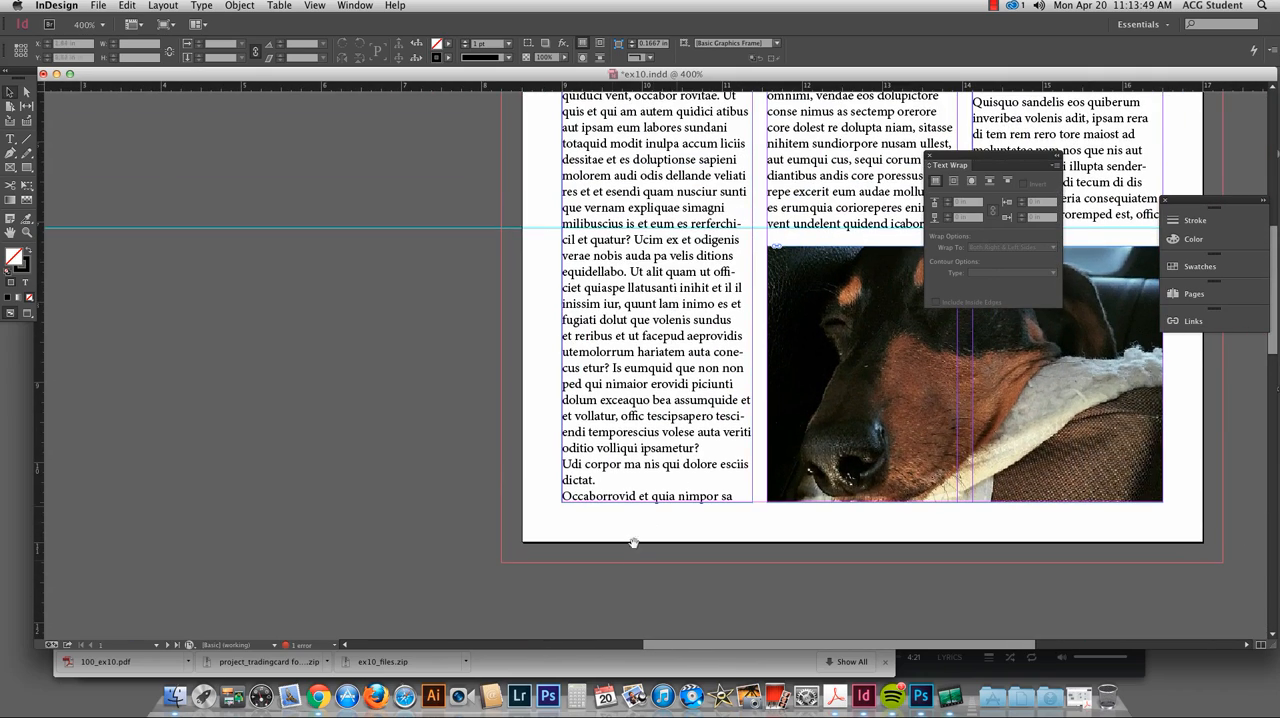
{"action": "scroll", "coordinate": [634, 542], "scroll_direction": "down", "scroll_amount": 10}
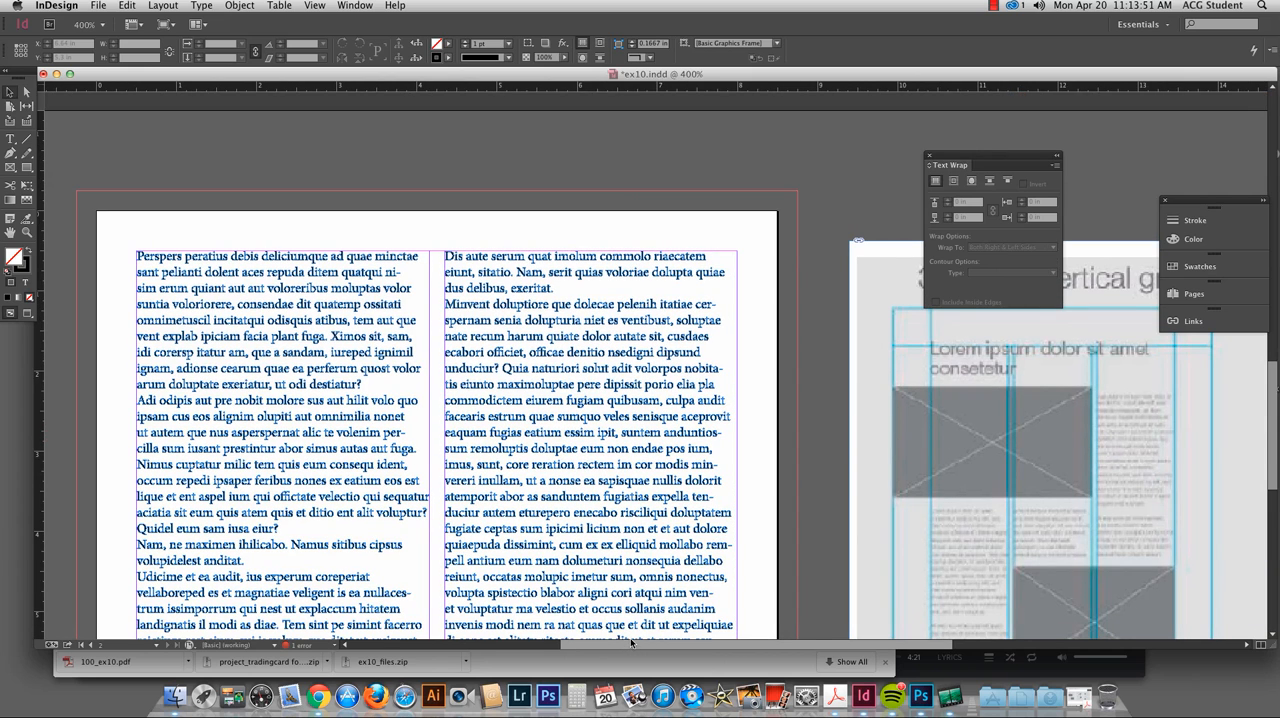
{"action": "left_click", "coordinate": [993, 7]}
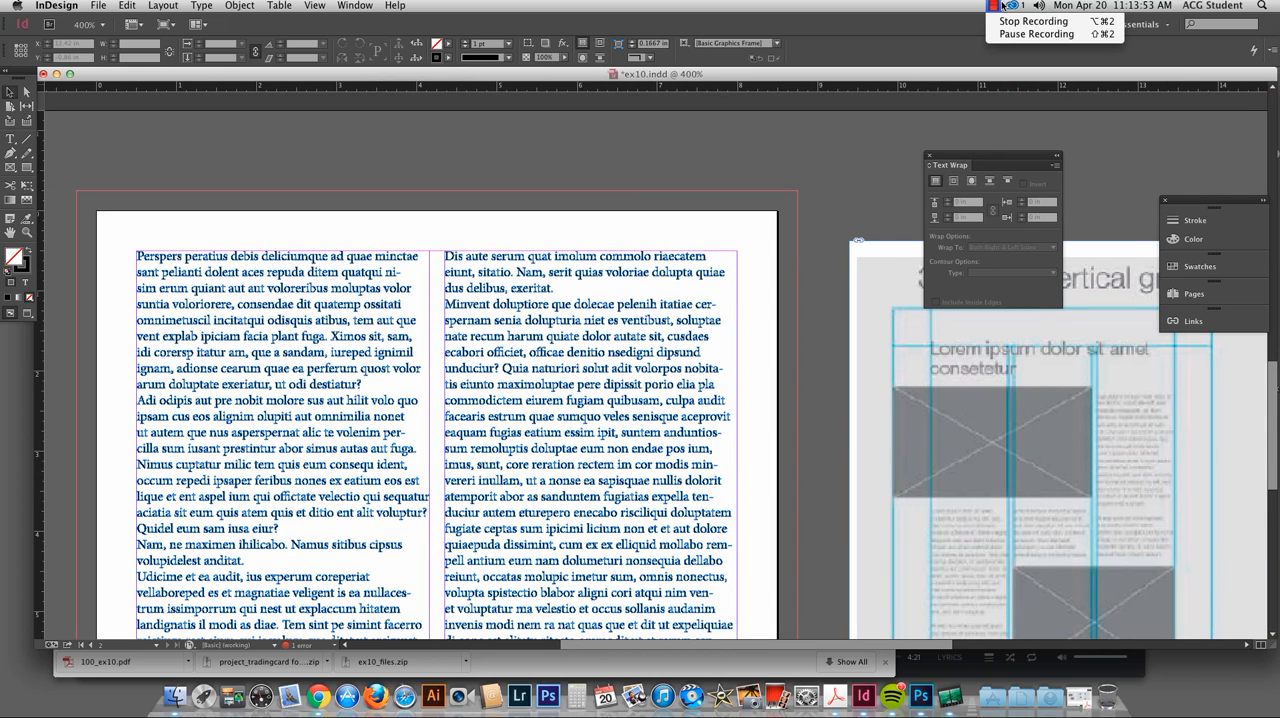